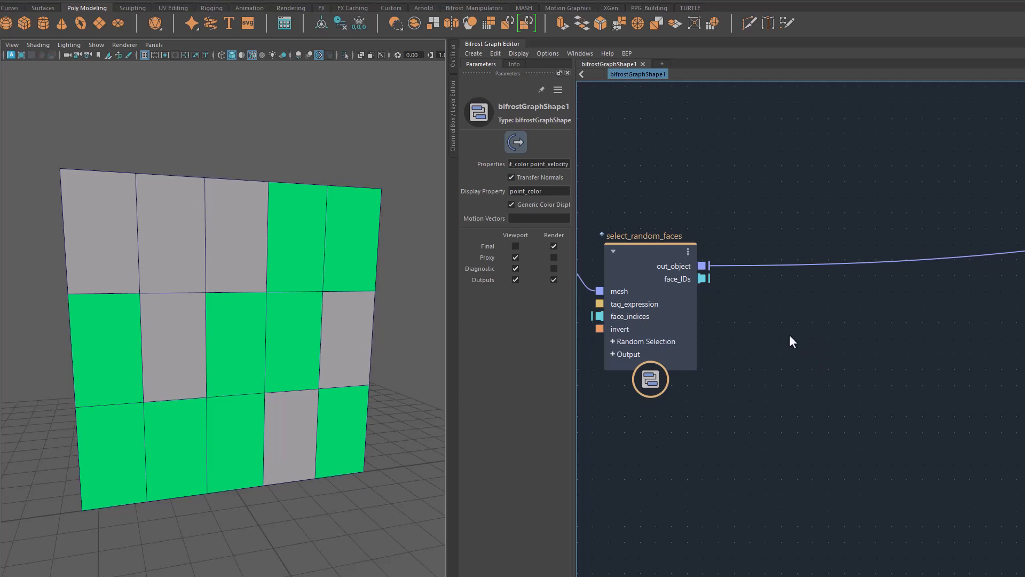
alt+middle_drag(819, 425, 822, 425)
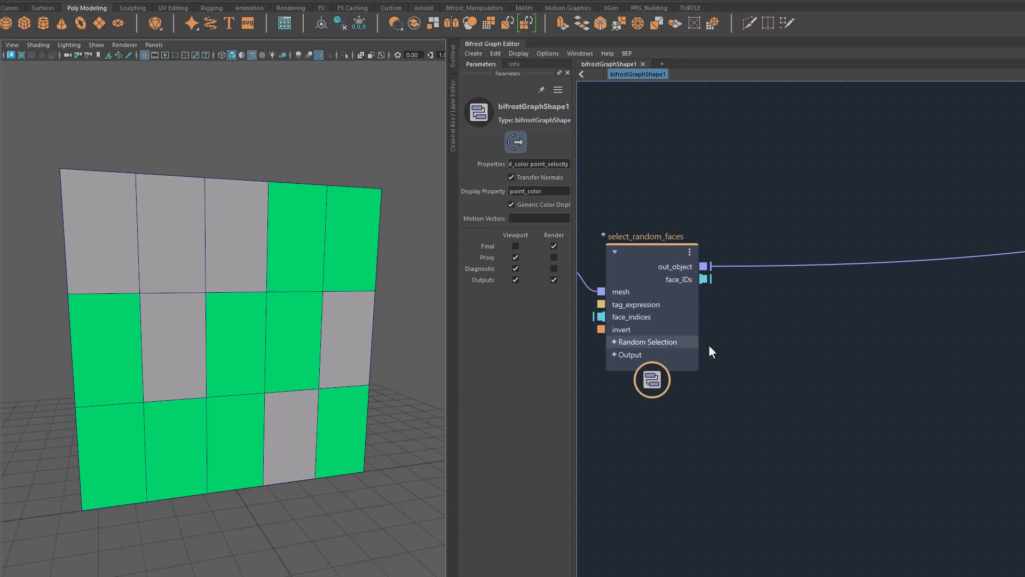
mouse_move(361, 492)
alt+mouse_down()
mouse_move(378, 494)
mouse_move(335, 489)
mouse_move(341, 502)
mouse_move(344, 481)
alt+mouse_up()
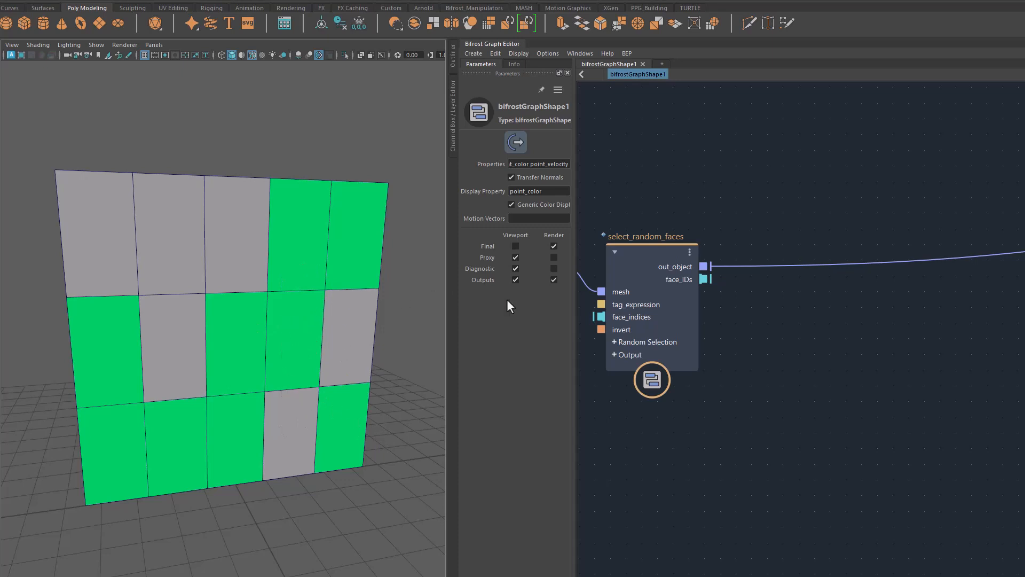
alt+middle_drag(783, 324, 776, 323)
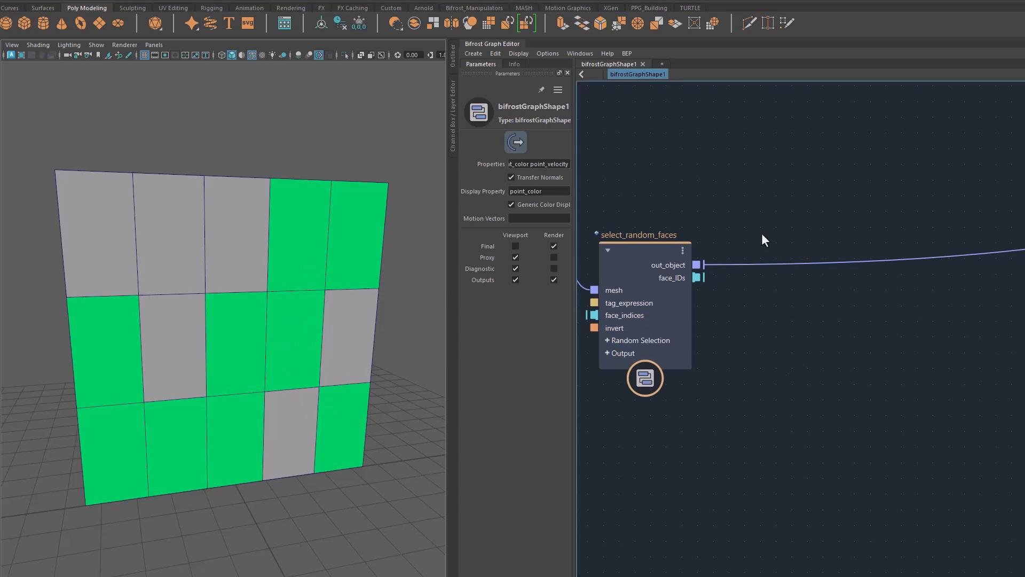
Insert a PPG_extrude node into the connection leaving the select_random_faces node's out_object port.
drag(761, 233, 757, 281)
key(Tab)
text(ppge)
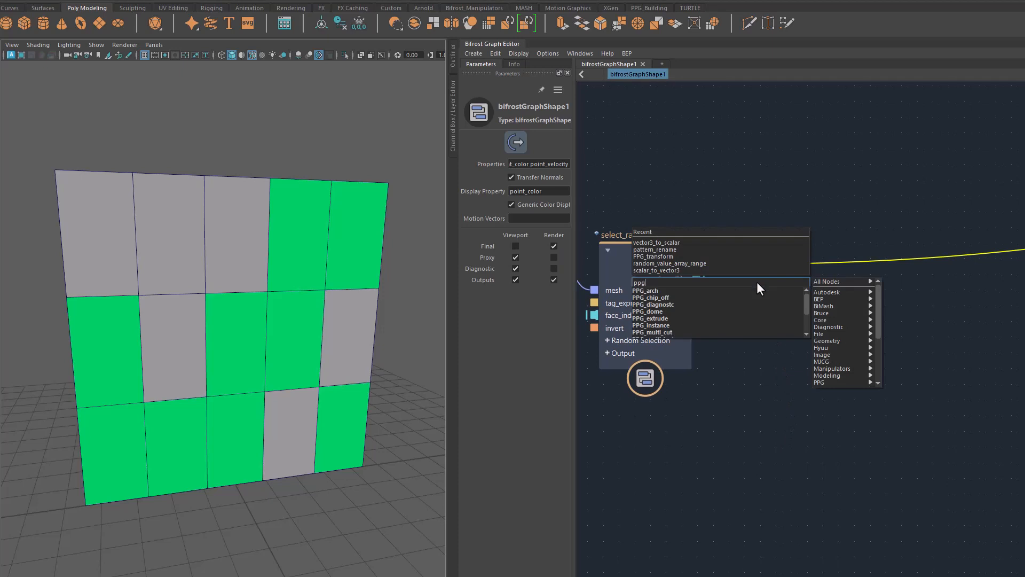
key(Return)
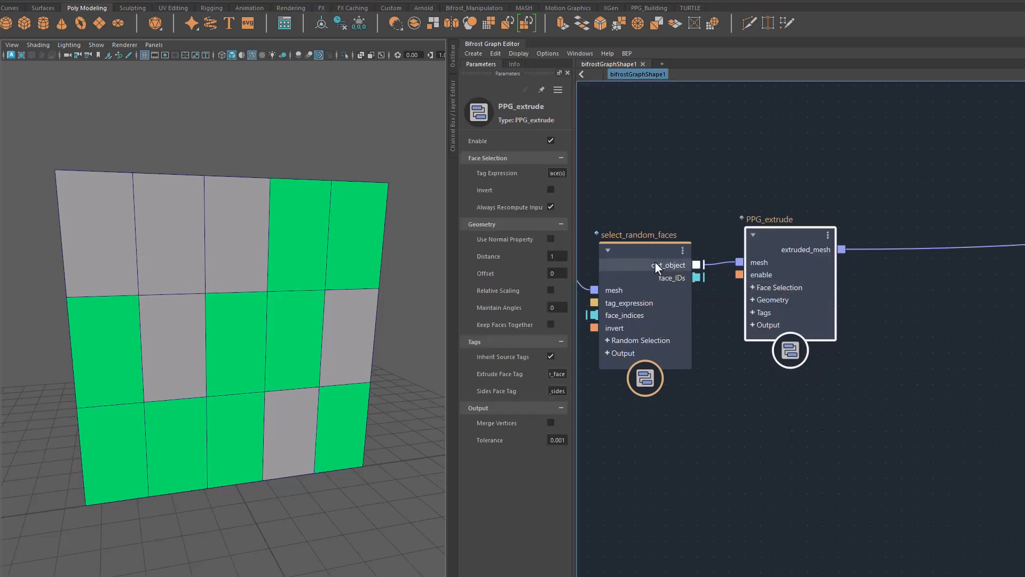
Set the face tag output by the select_random_faces node to x.
click(636, 257)
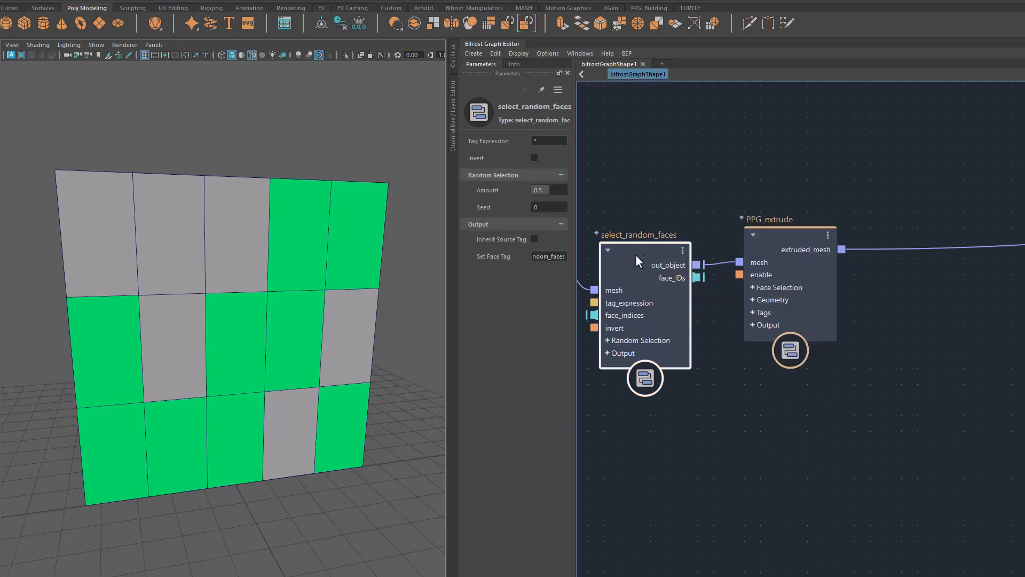
double_click(556, 257)
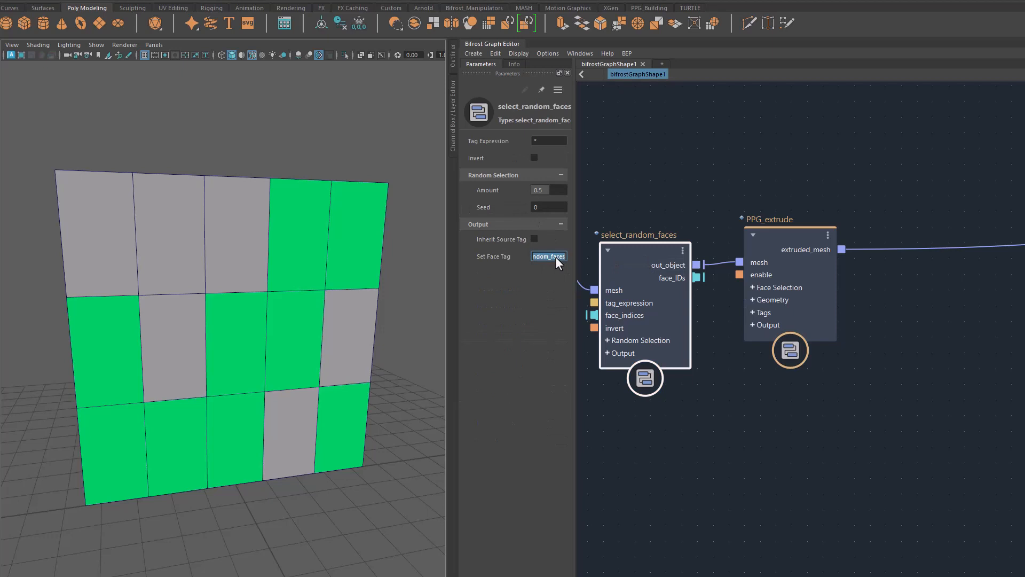
text(x)
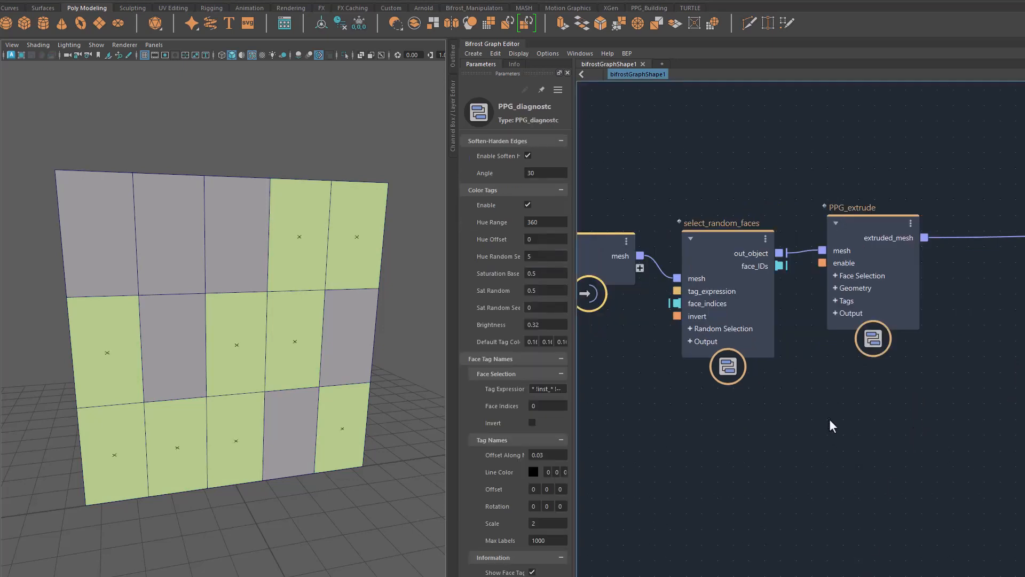
Set the PPG_extrude node's face selection tag expression to x, widening the parameter area to read its full fields.
alt+middle_drag(836, 431, 816, 431)
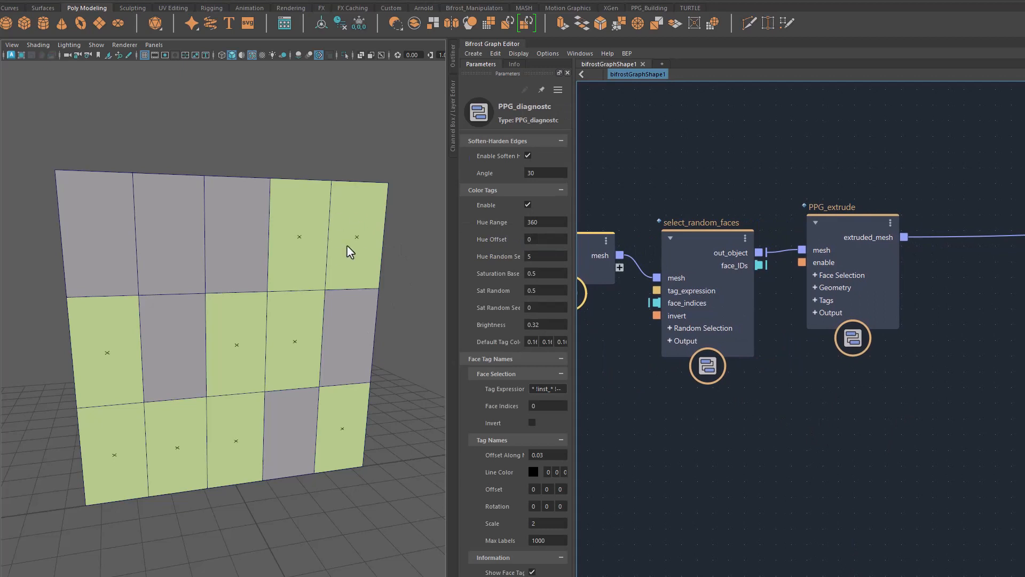
click(856, 220)
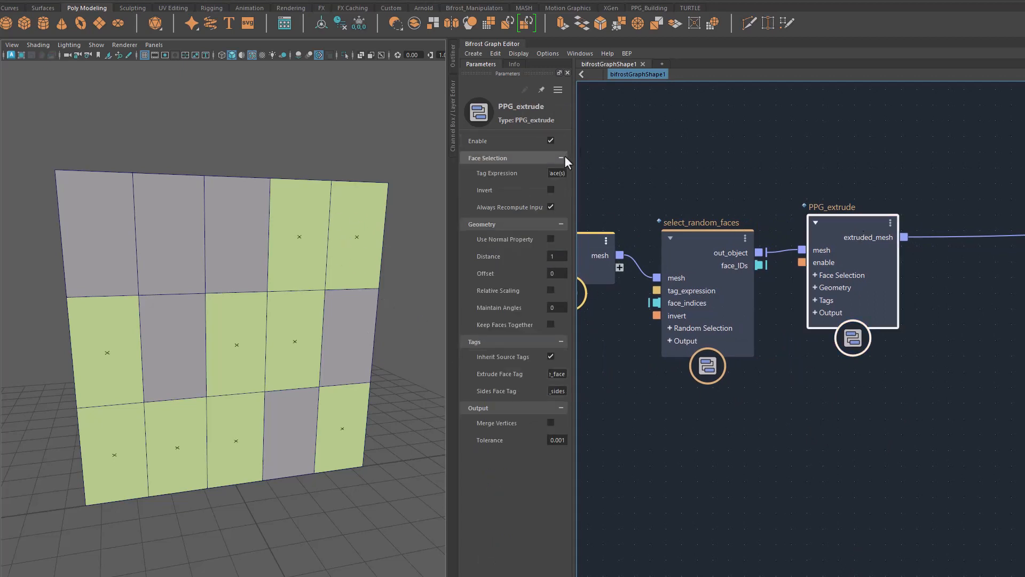
drag(574, 187, 616, 189)
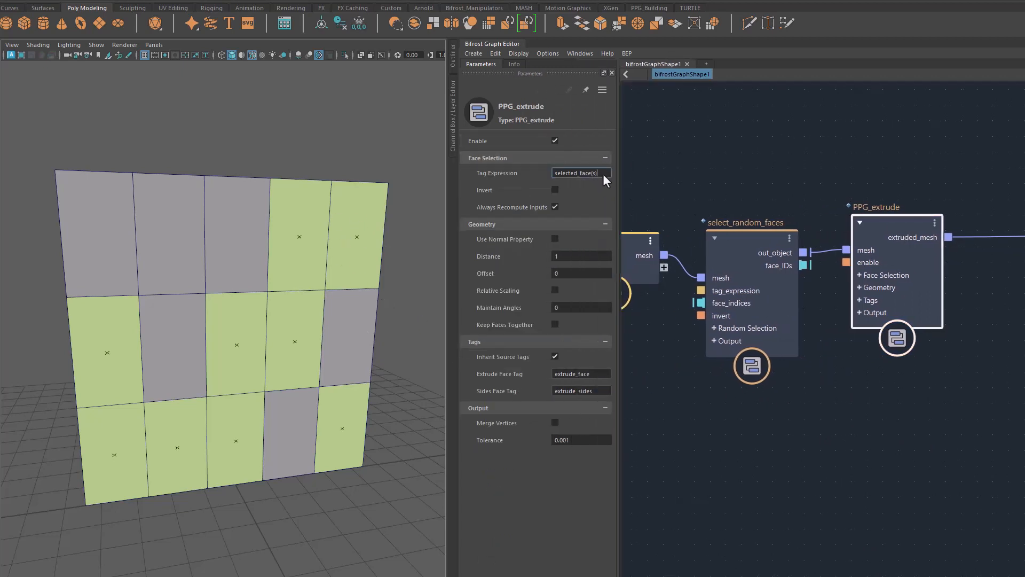
click(604, 174)
text(x)
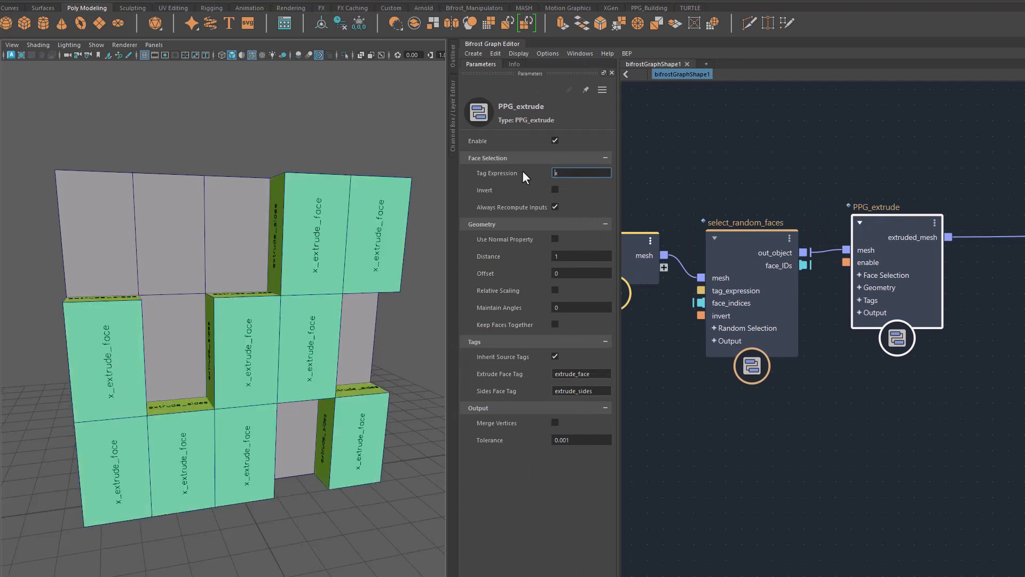
Set the PPG_extrude distance to 0 and its offset to about -0.316 to inset the tagged faces.
click(581, 257)
key(Return)
drag(551, 274, 300, 275)
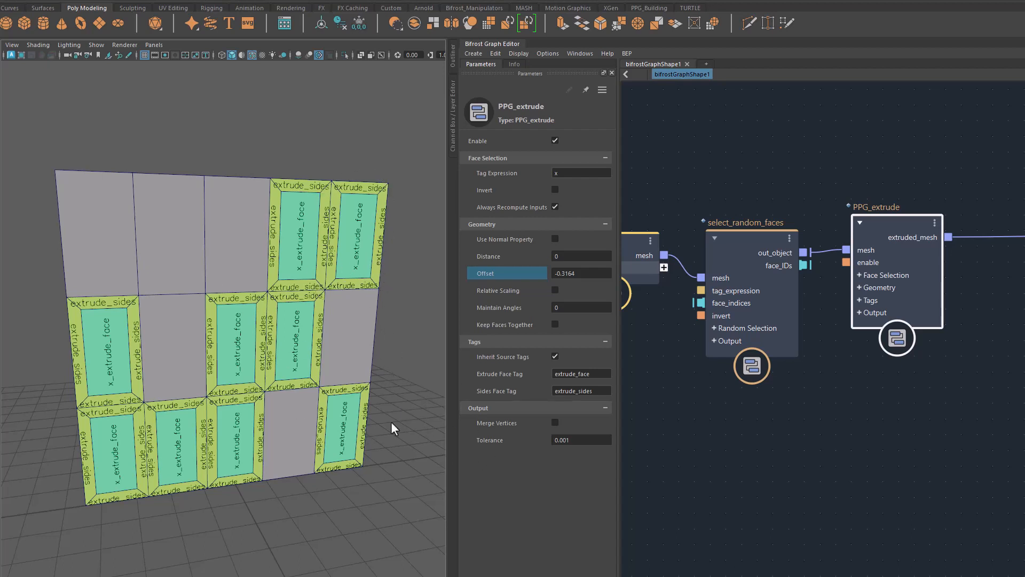
Turn off Inherit Source Tags on PPG_extrude and set its extrude face tag to exf and sides face tag to side.
click(883, 224)
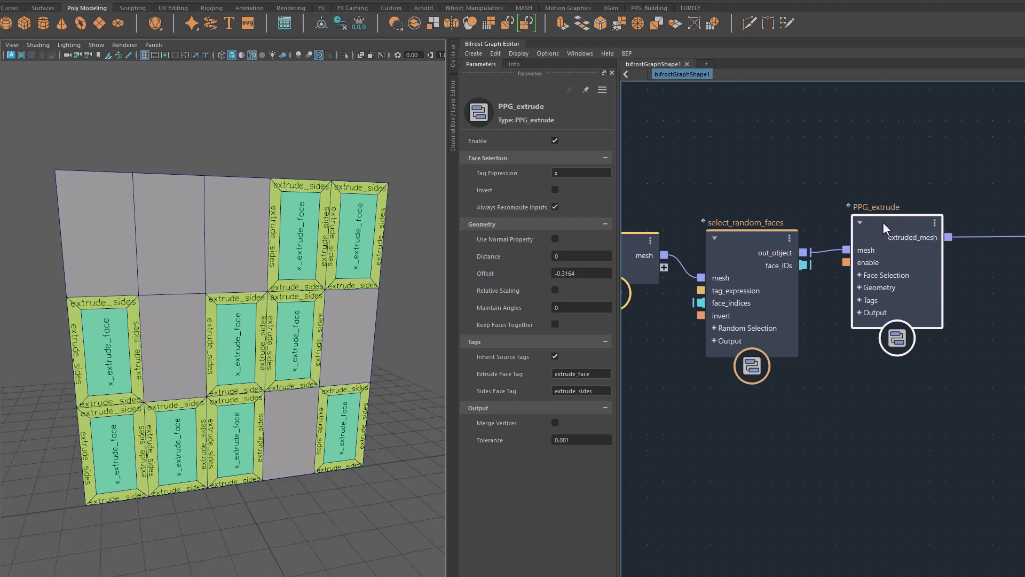
click(555, 357)
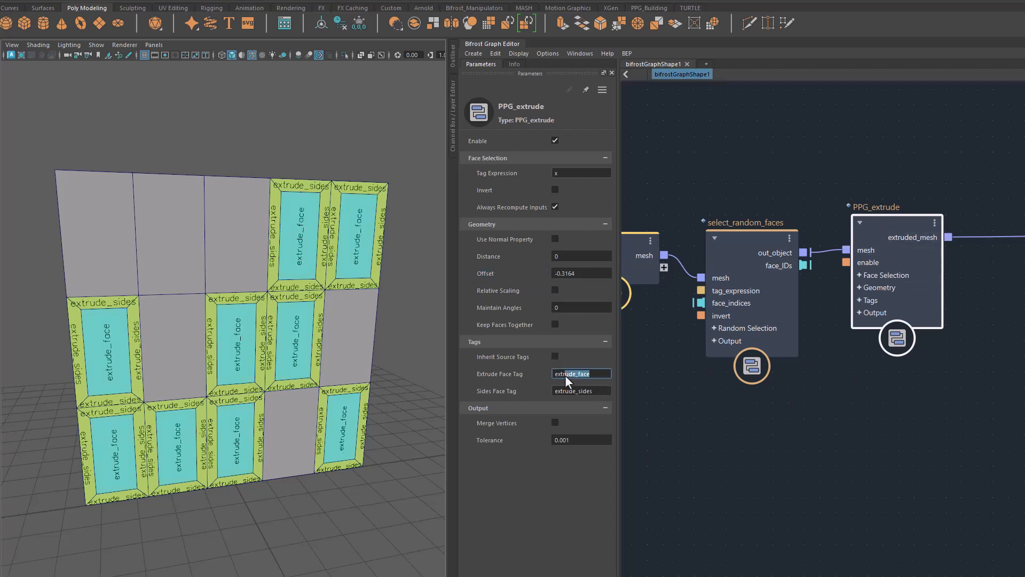
text(exf)
key(Return)
double_click(594, 392)
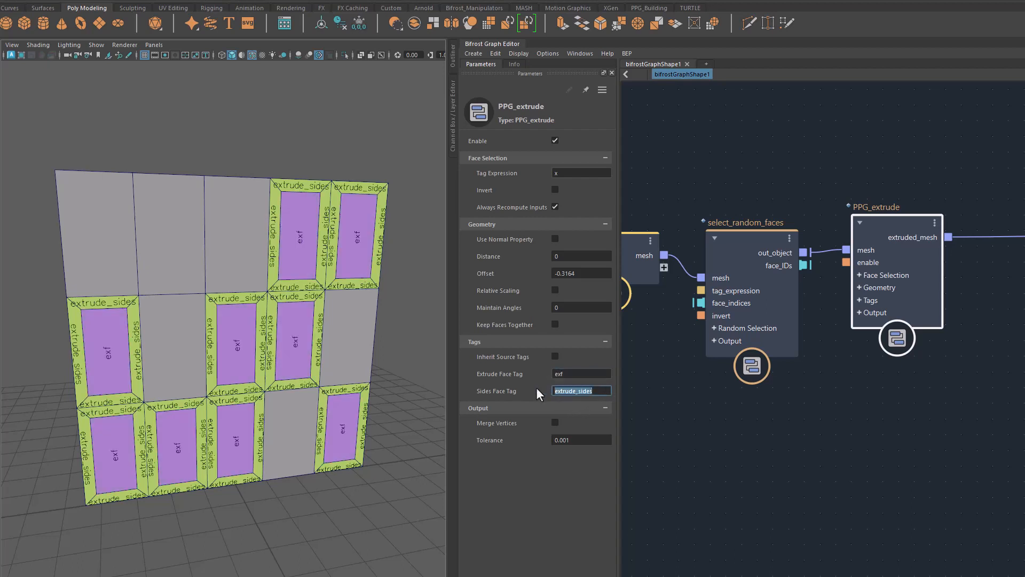
text(side)
key(Return)
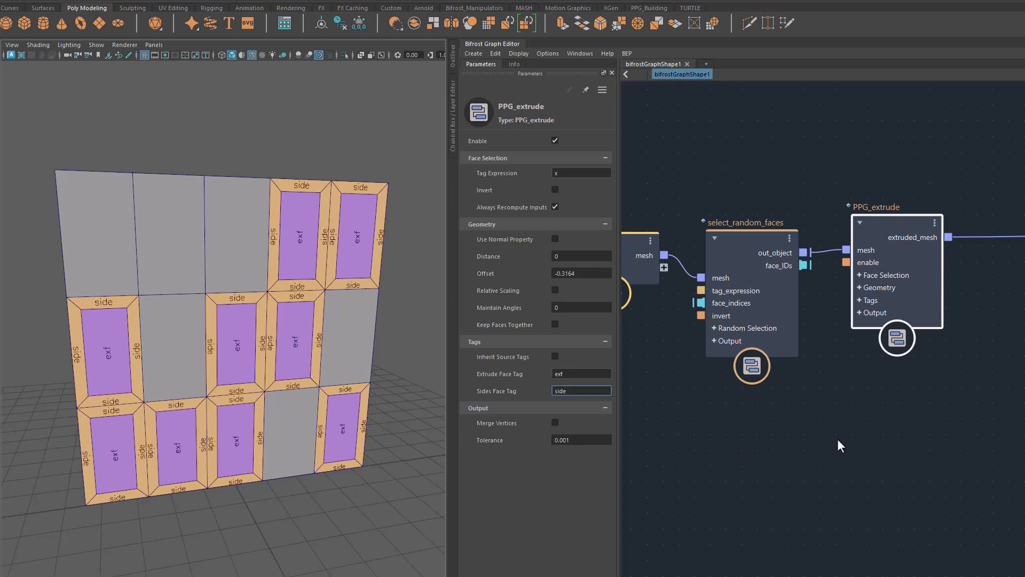
Insert a PPG_transform node into the connection leaving PPG_extrude's extruded_mesh port.
middle_drag(838, 447, 731, 421)
click(790, 295)
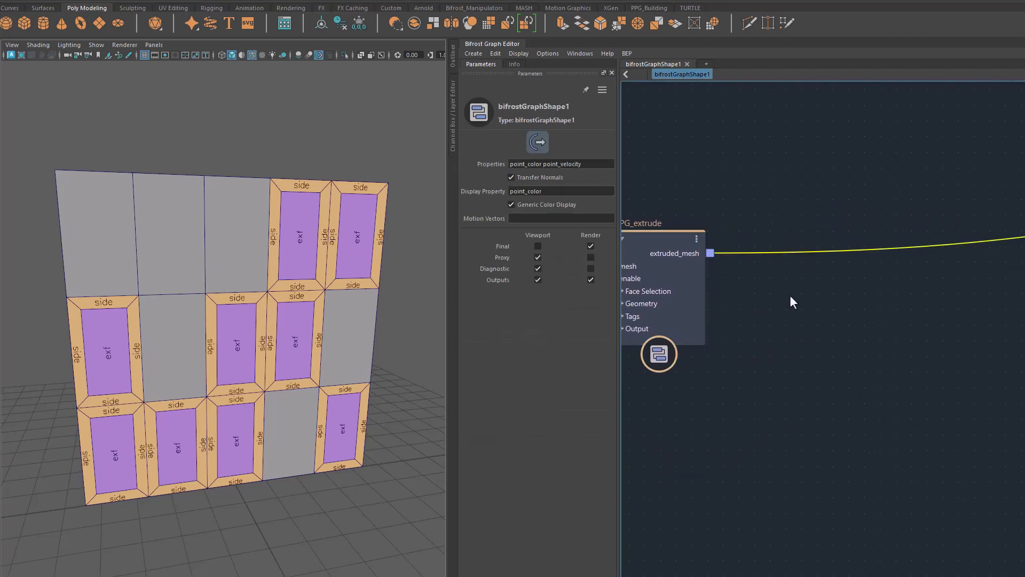
key(Tab)
text(ppgtr)
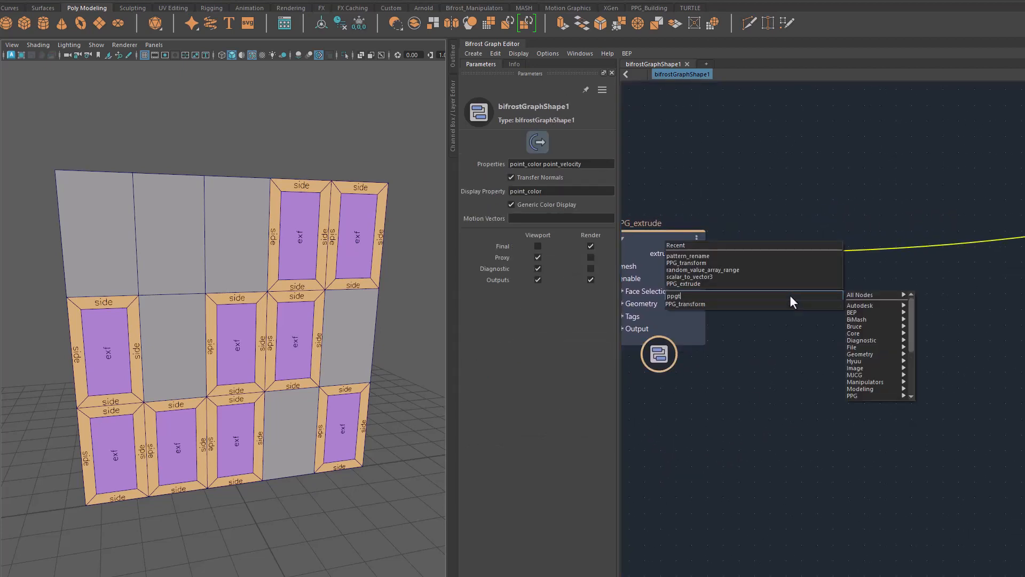
key(Return)
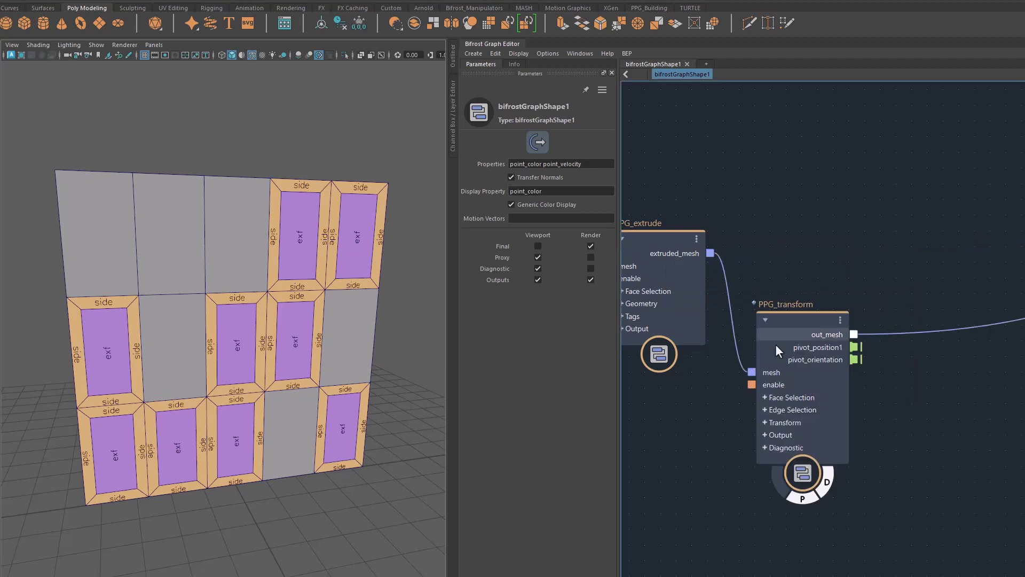
Set the PPG_transform node's face selection tag expression to exf.
click(593, 173)
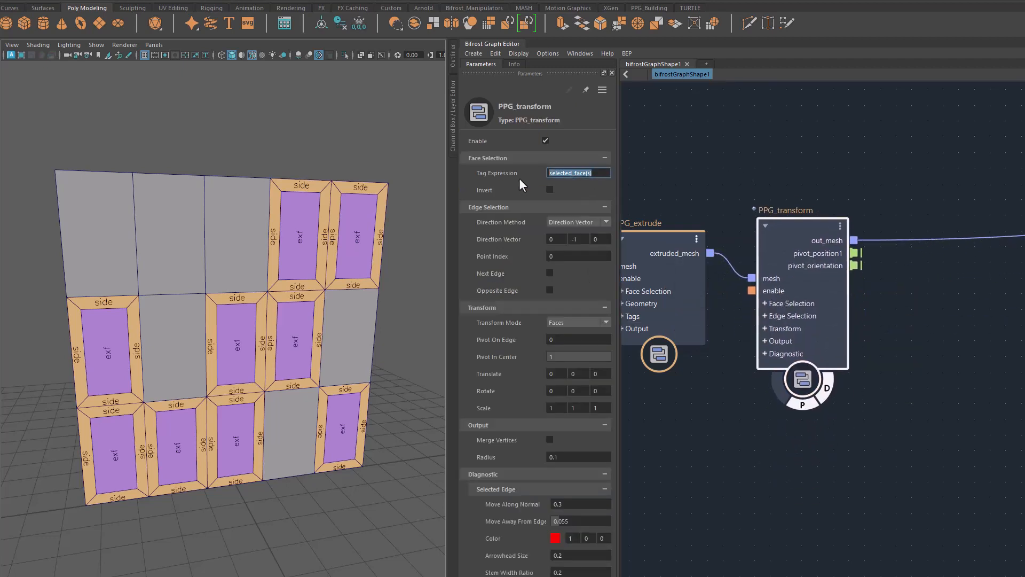
text(exf)
key(Return)
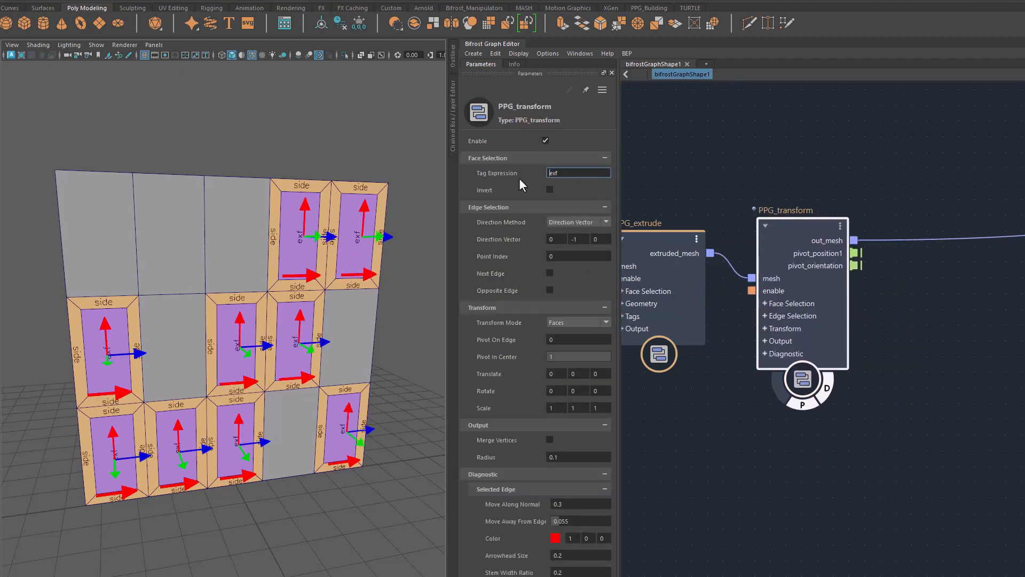
Inspect the pivots on the exf faces and switch the PPG_transform mode to Selected Edges.
mouse_move(336, 401)
alt+mouse_down()
mouse_move(388, 401)
mouse_move(328, 413)
mouse_move(260, 394)
mouse_move(336, 416)
mouse_move(349, 404)
mouse_move(366, 418)
mouse_move(352, 412)
alt+mouse_up()
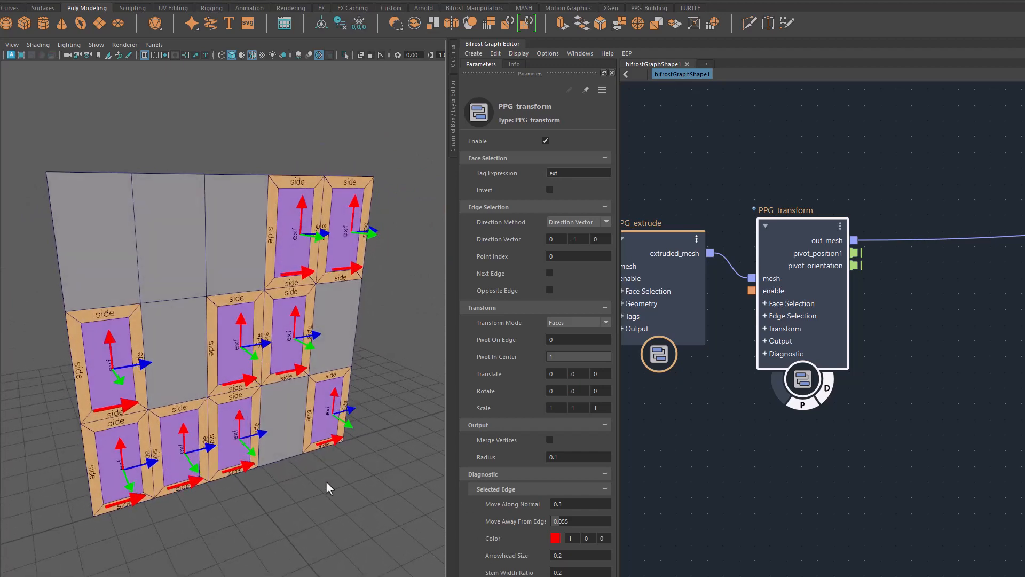
alt+drag(326, 480, 336, 476)
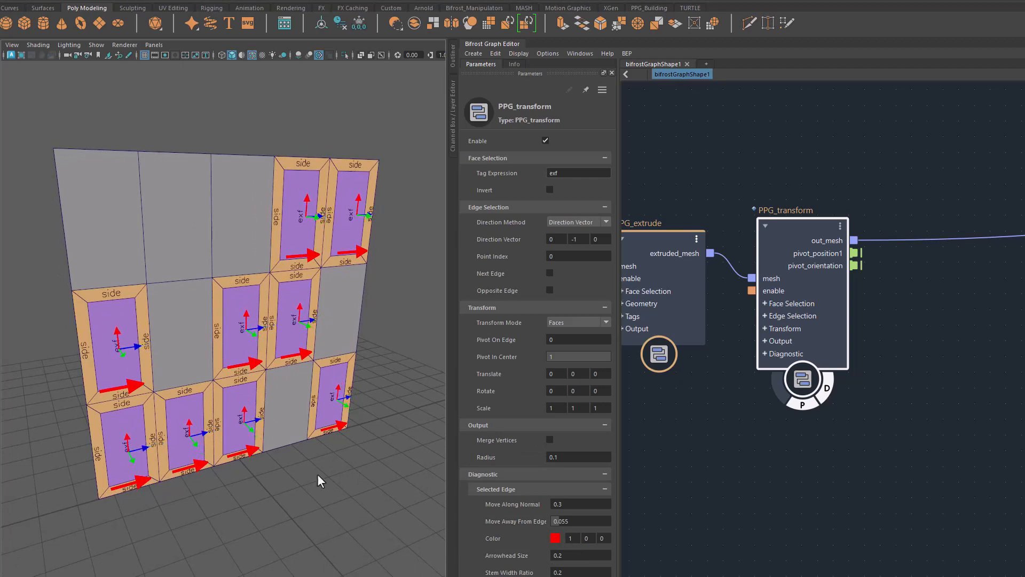
alt+drag(317, 473, 286, 468)
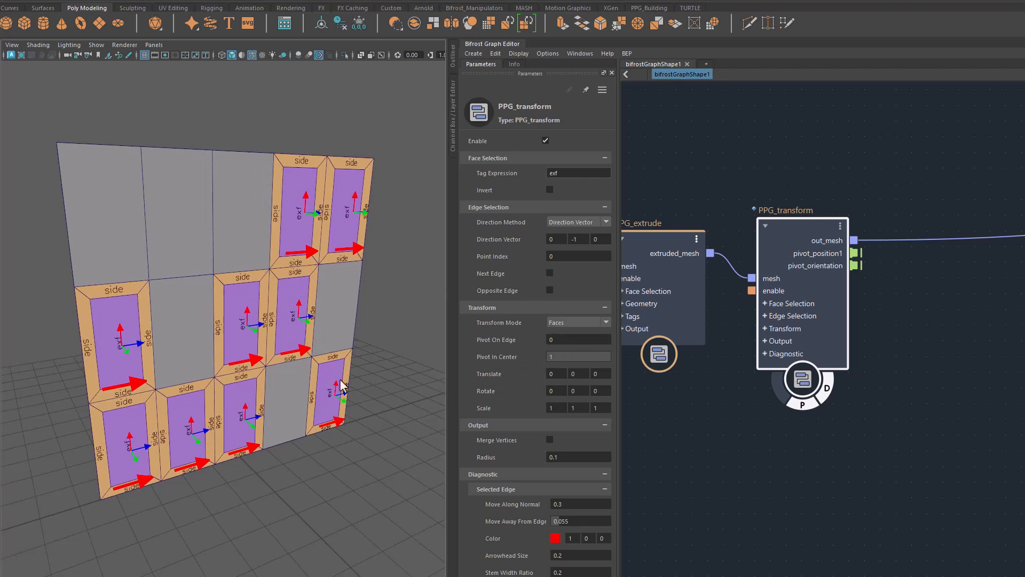
click(565, 323)
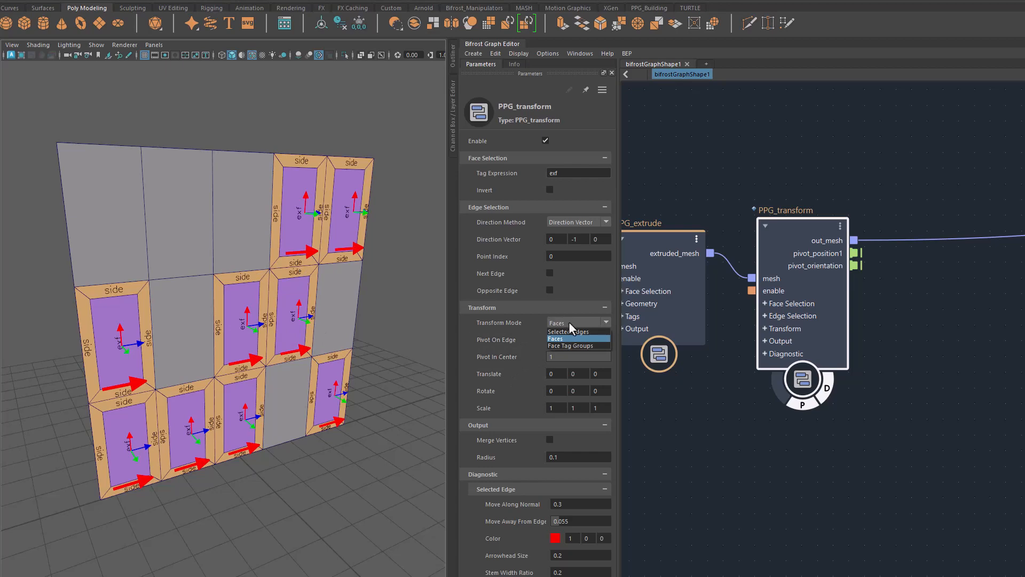
click(577, 331)
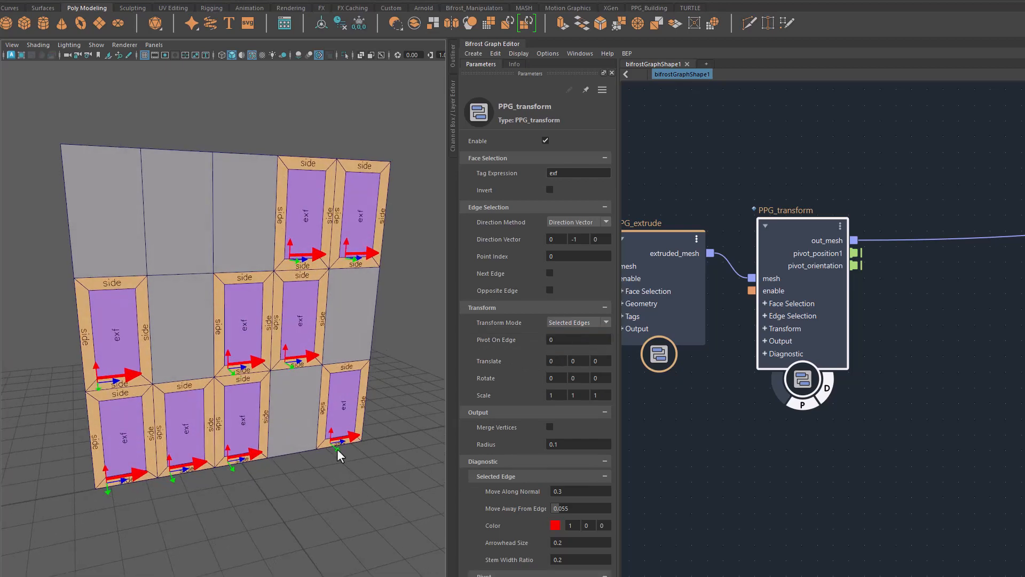
Reduce the selected edge diagnostic's arrowhead size to about 0.095 for the exf faces.
scroll(338, 449, up, 10)
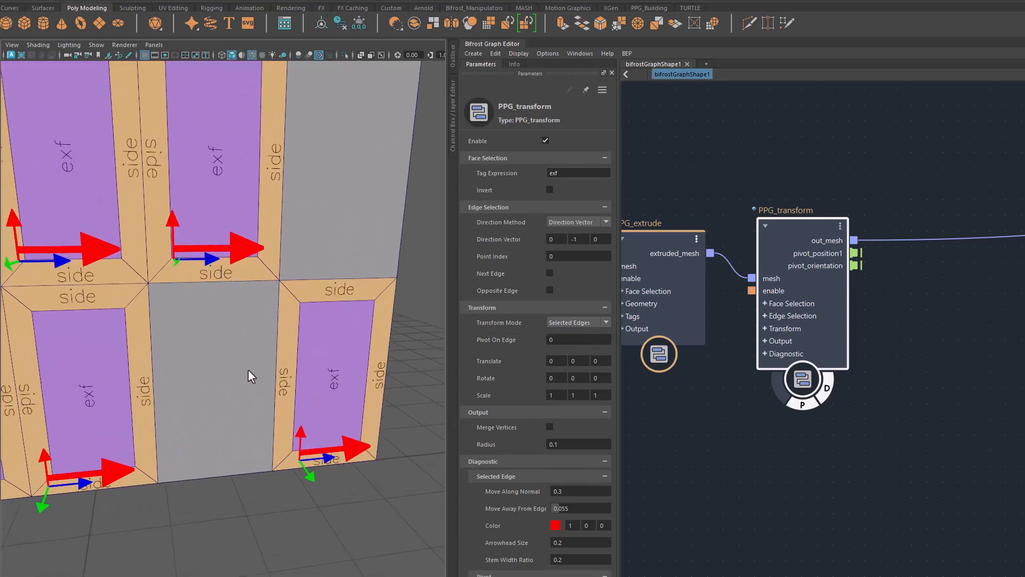
alt+drag(248, 370, 236, 326)
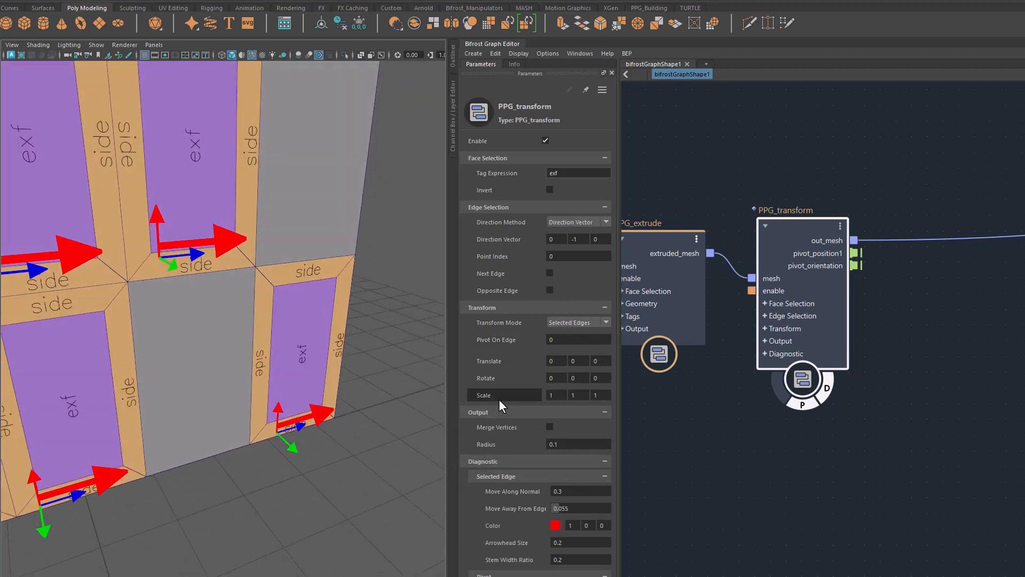
drag(514, 545, 431, 544)
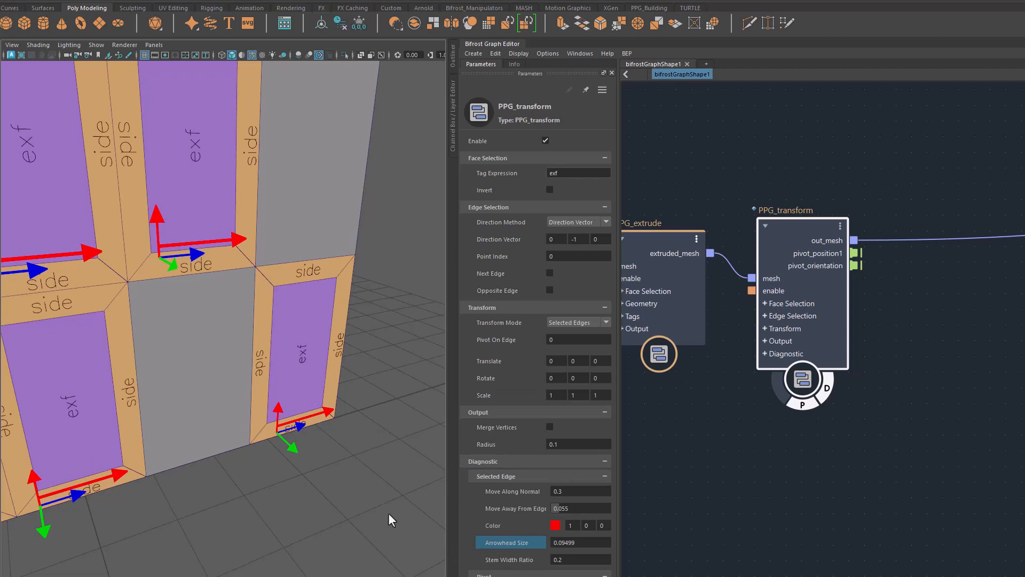
Try scaling the selected bottom edges of the exf faces to about 0.38 in Z, and undo the scaling.
alt+drag(373, 505, 209, 403)
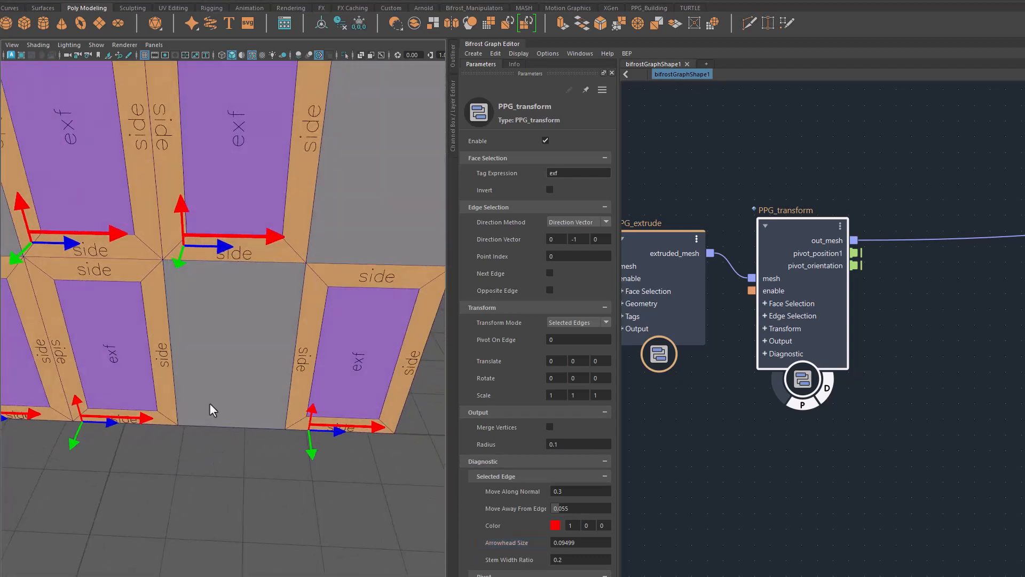
alt+drag(213, 460, 281, 482)
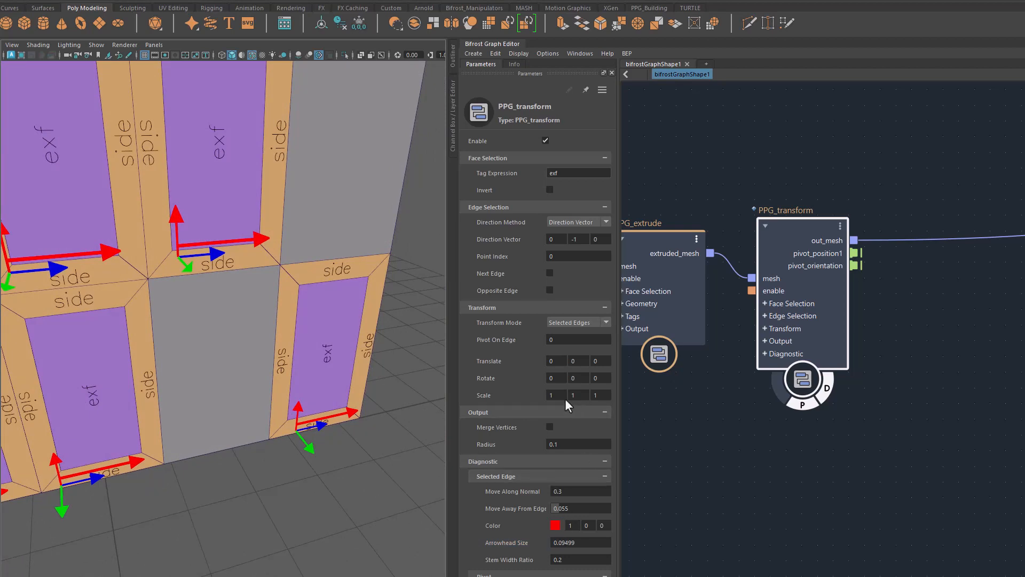
drag(601, 396, 496, 396)
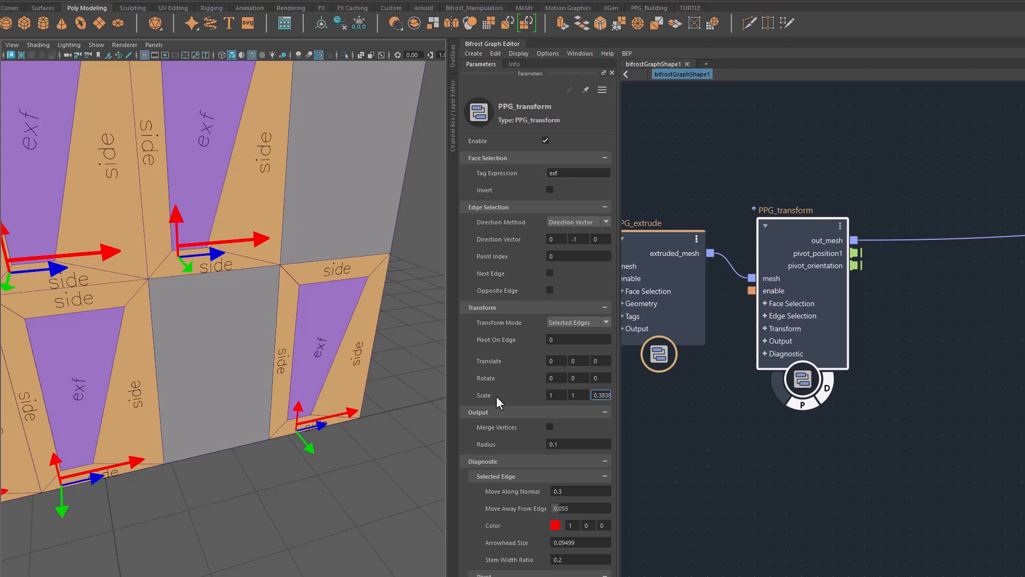
key(ctrl+z)
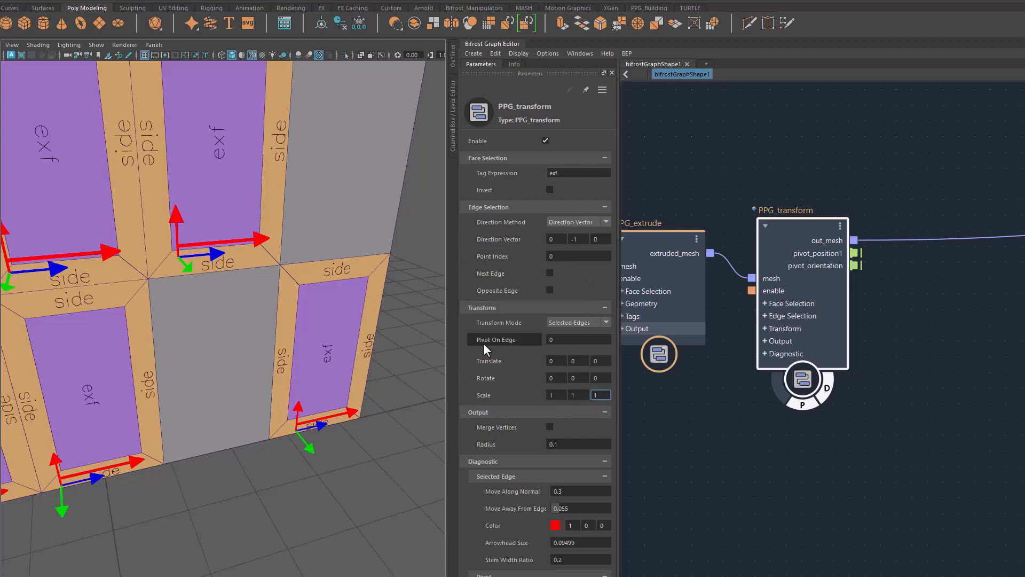
Set Pivot On Edge to 0.5, try scaling the selected edges to about 0.44 in Z, and reset the Z scale to 1.
drag(555, 338, 550, 365)
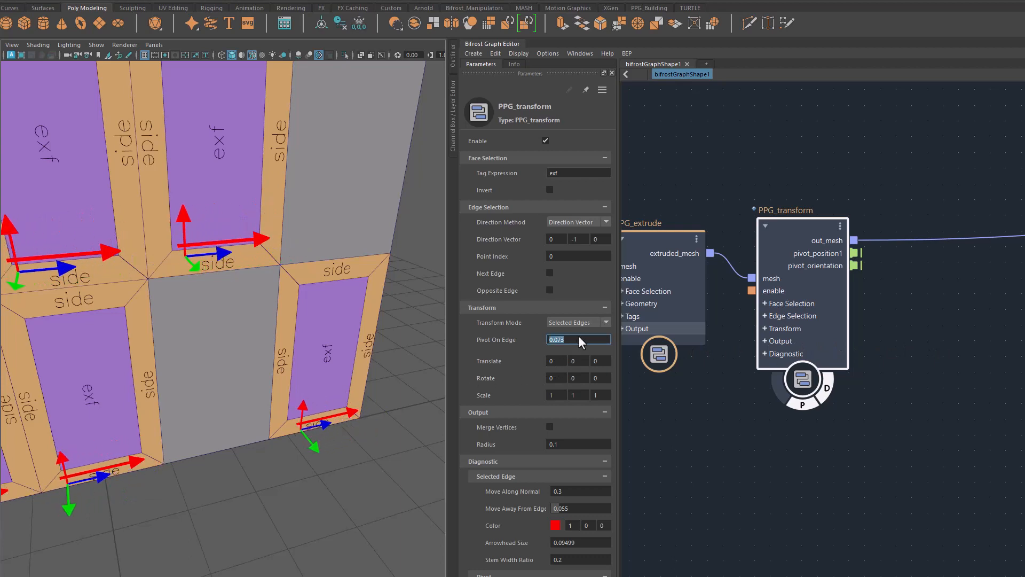
key(Return)
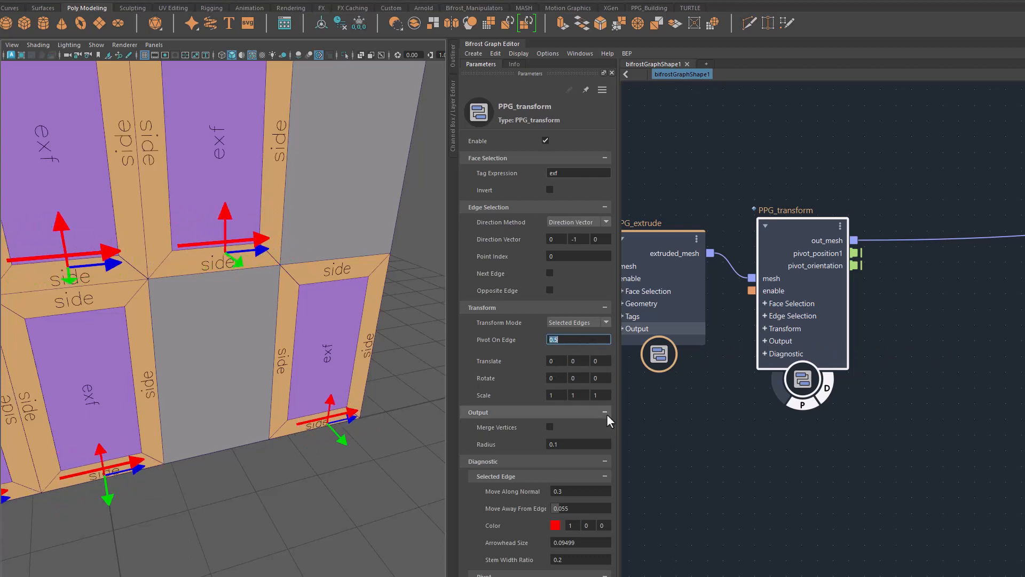
drag(602, 395, 506, 404)
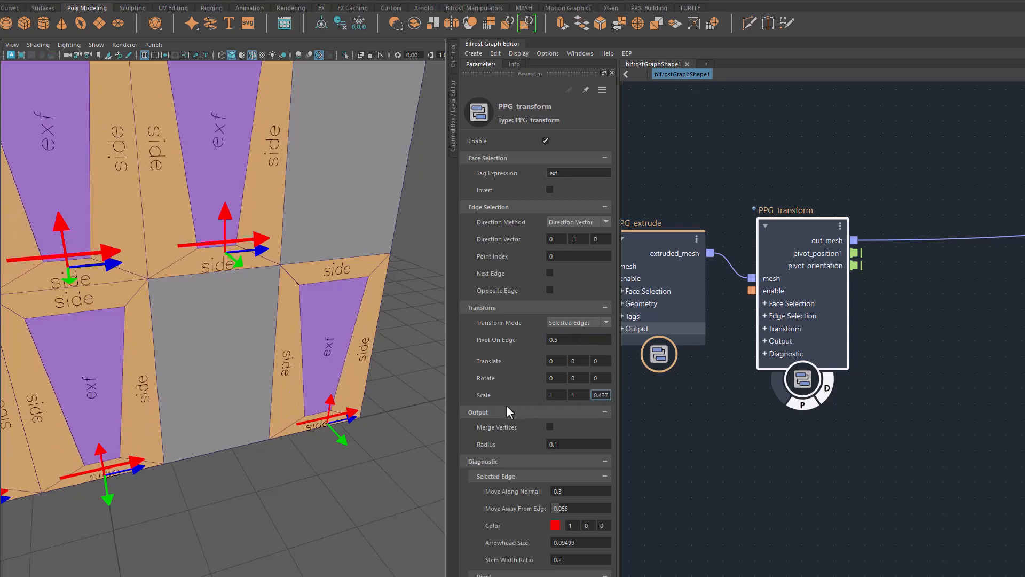
scroll(339, 458, up, 2)
alt+drag(338, 458, 318, 453)
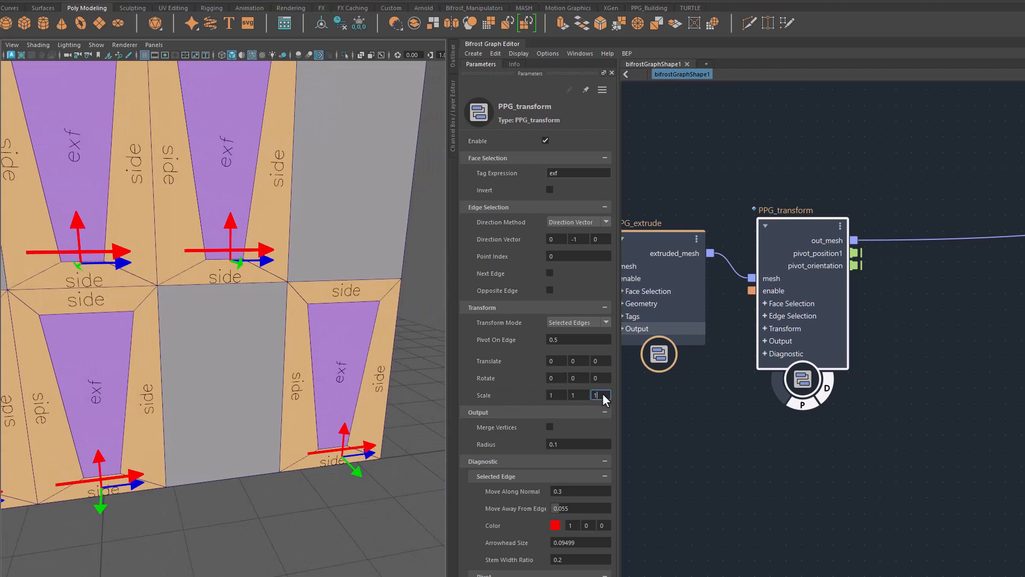
key(Return)
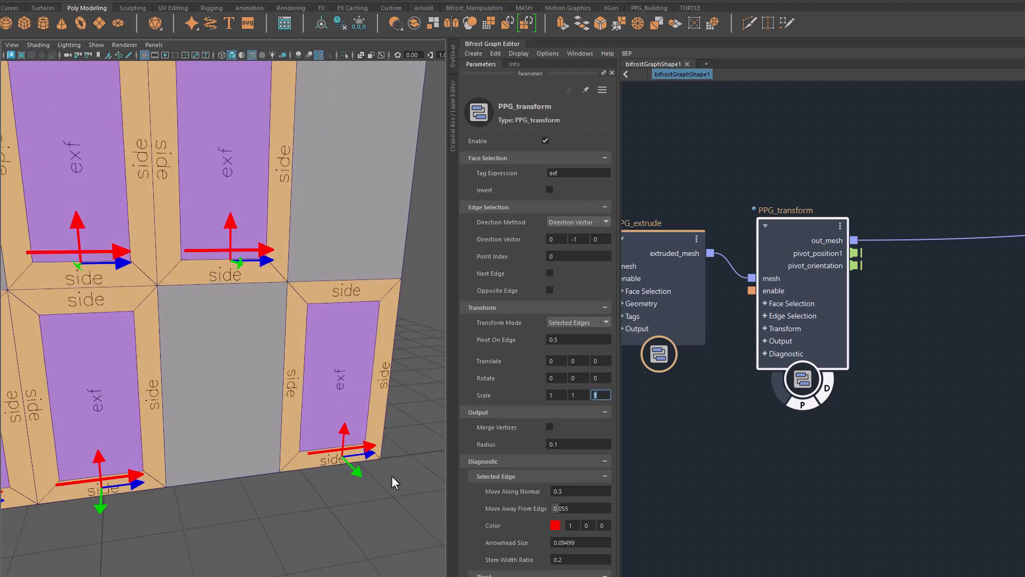
Compare the pivots in Faces and Selected Edges modes, leaving the PPG_transform mode set to Faces.
alt+middle_drag(367, 464, 370, 477)
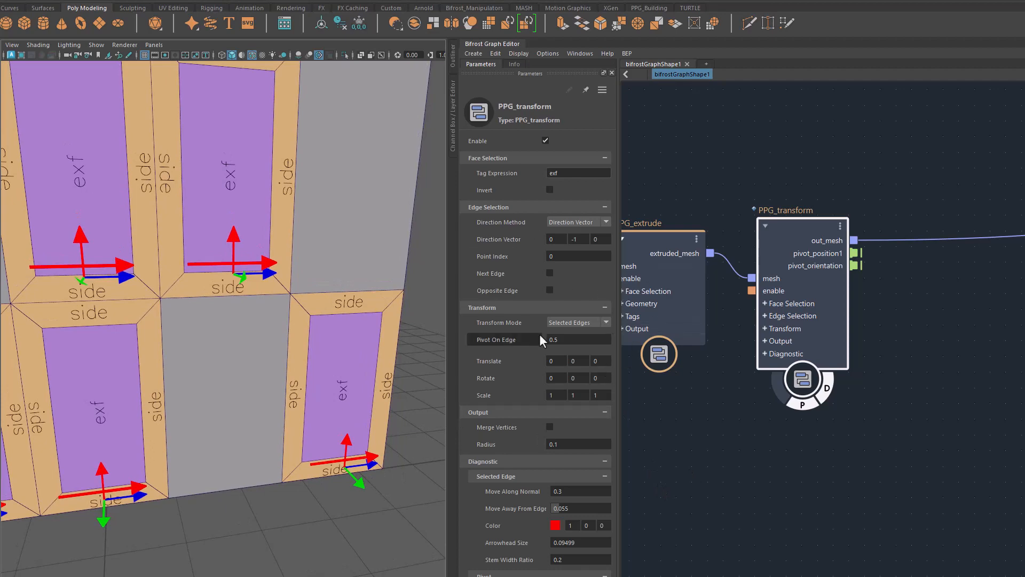
click(564, 321)
click(564, 339)
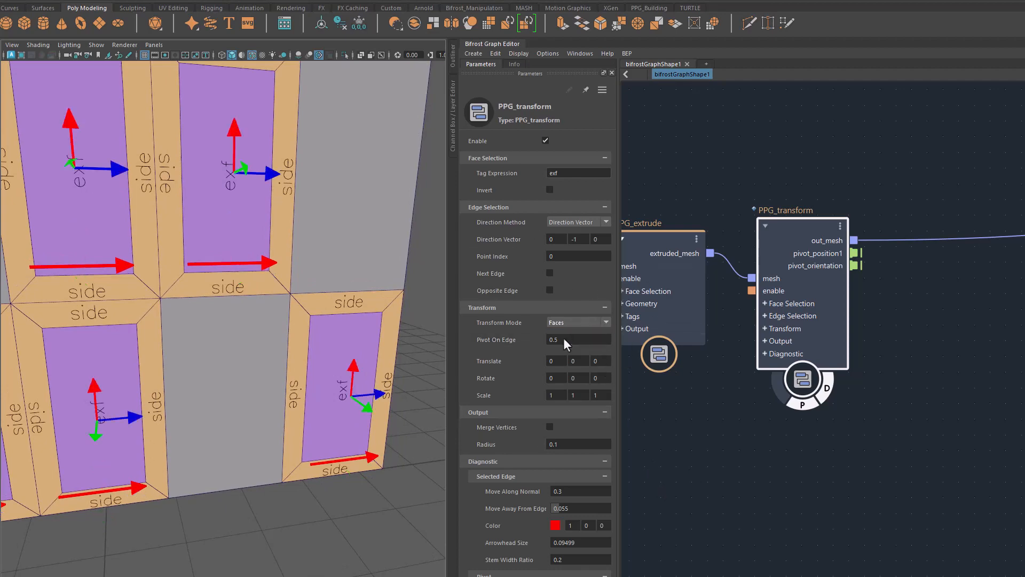
alt+drag(347, 445, 318, 473)
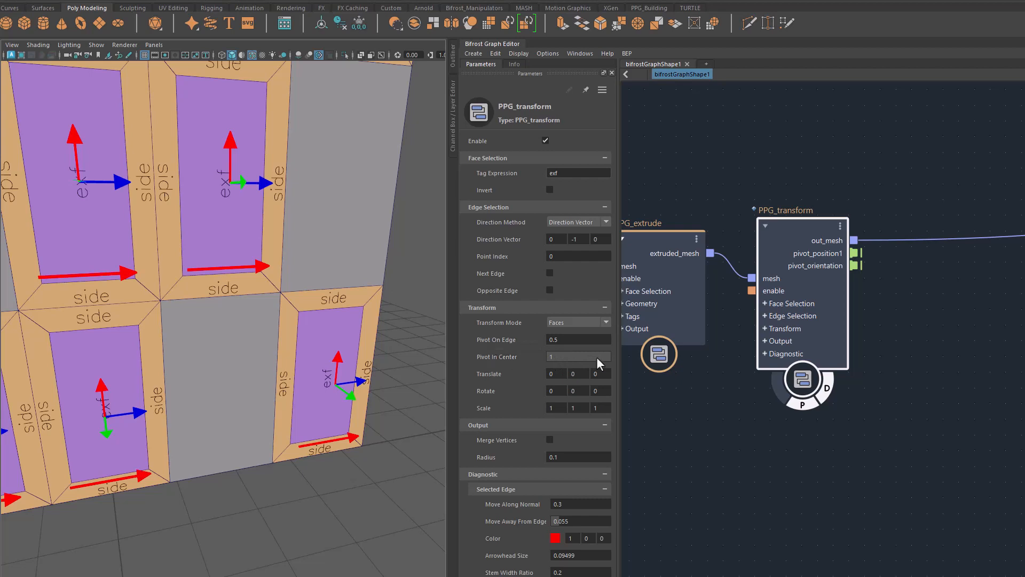
click(585, 321)
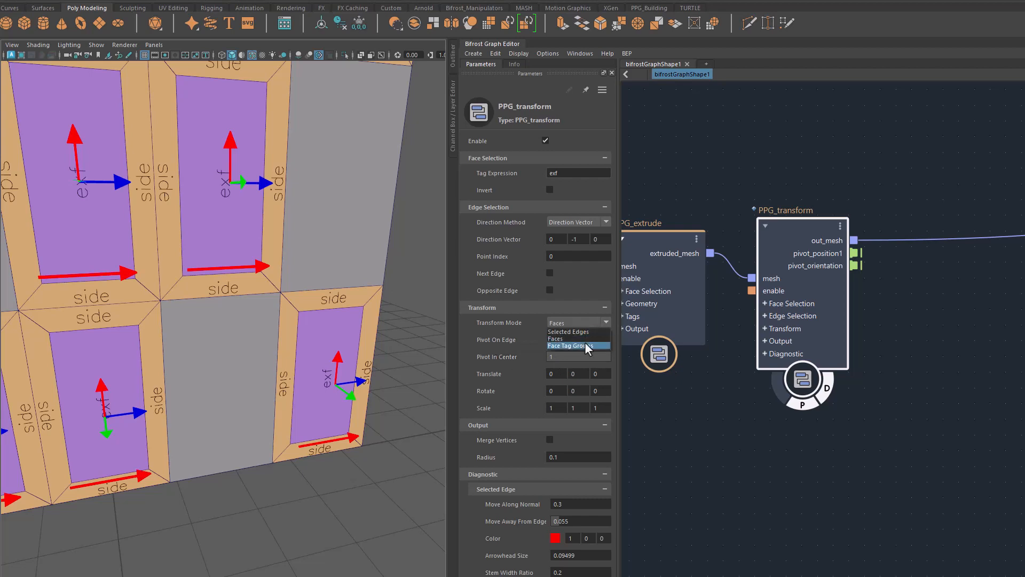
click(579, 332)
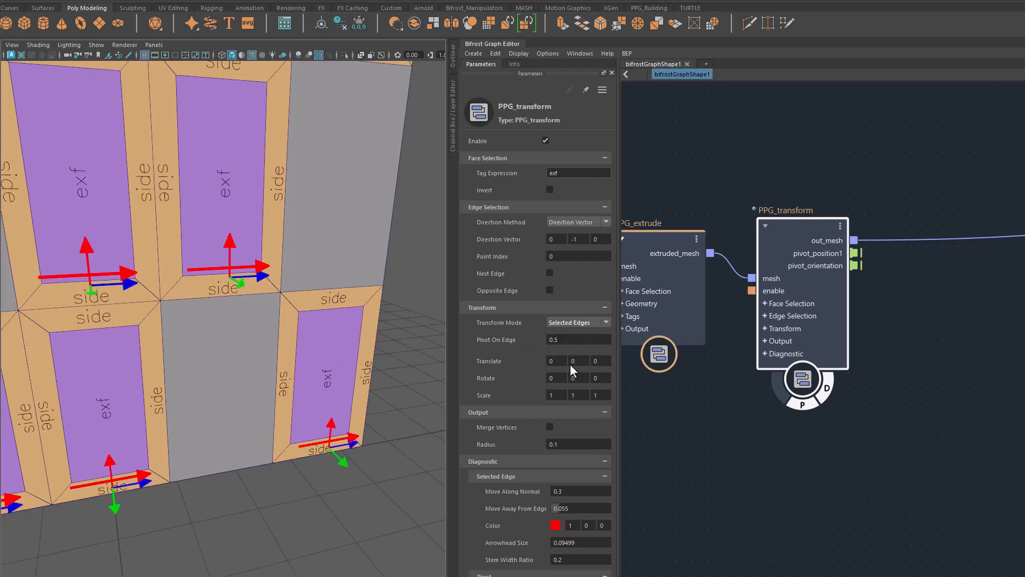
click(564, 324)
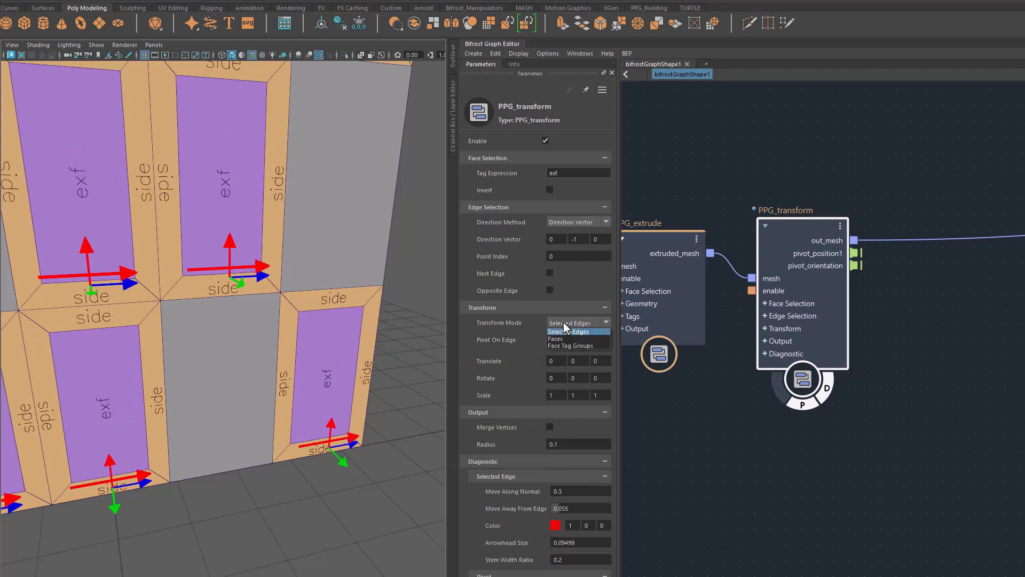
click(564, 340)
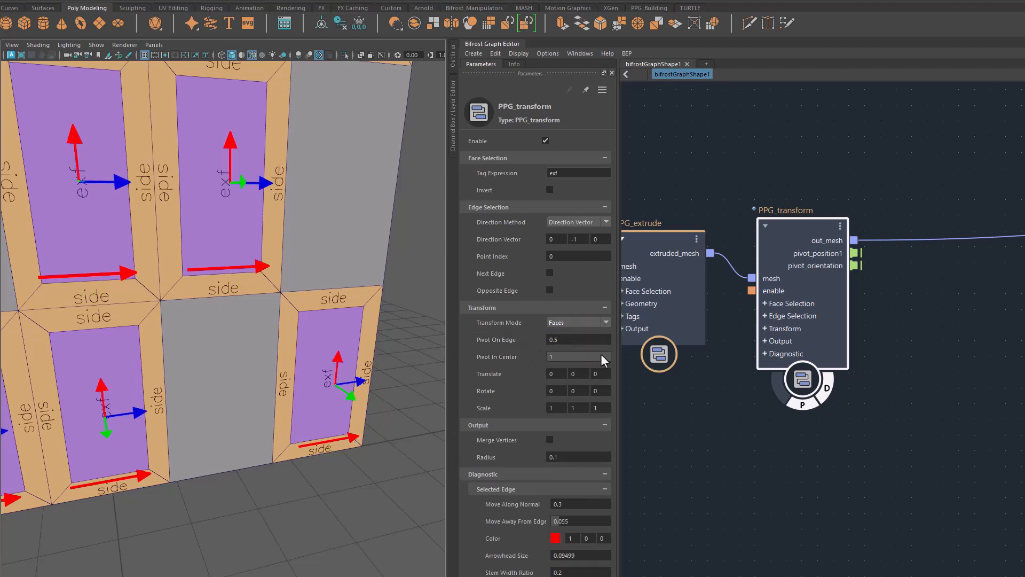
Set Pivot In Center to 0, try different pivot positions along the face borders, and set Pivot On Edge to 2.5.
drag(604, 357, 315, 357)
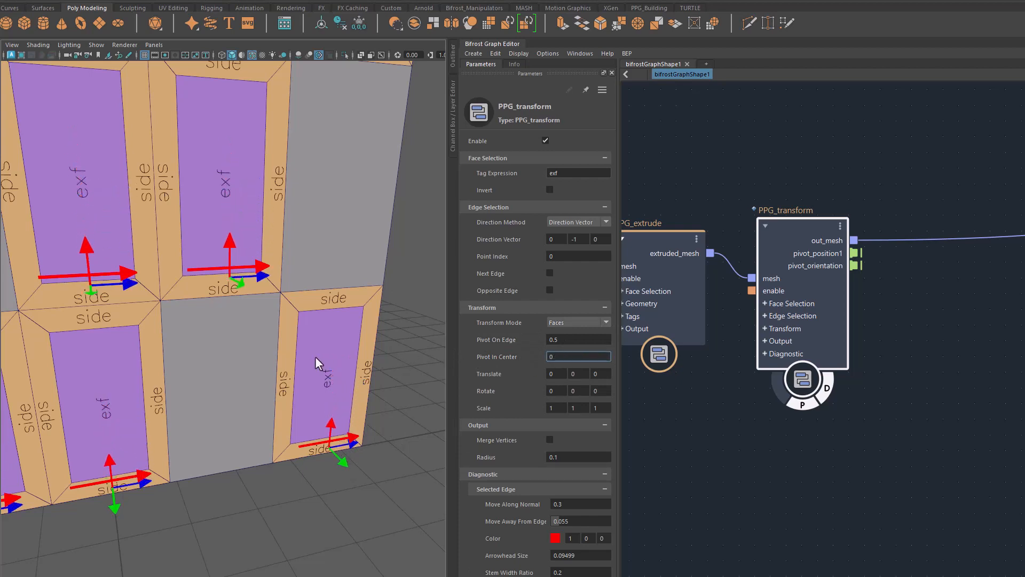
drag(510, 340, 757, 332)
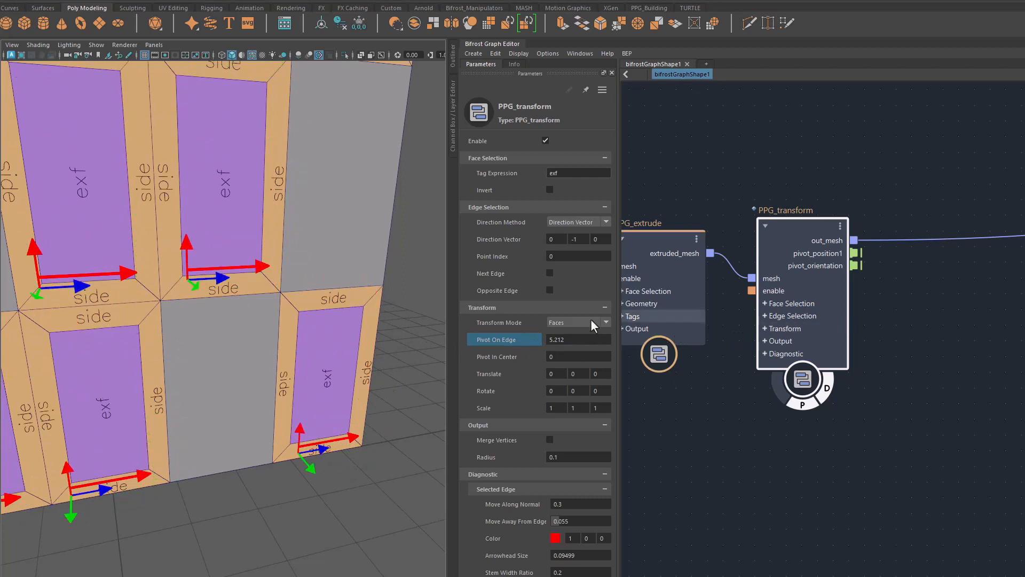
drag(531, 342, 292, 355)
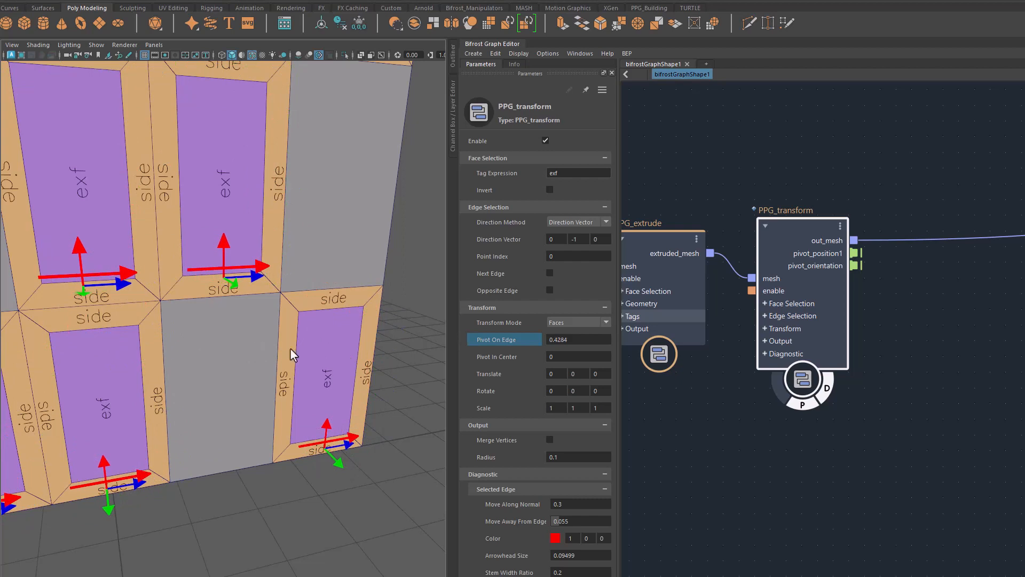
click(579, 339)
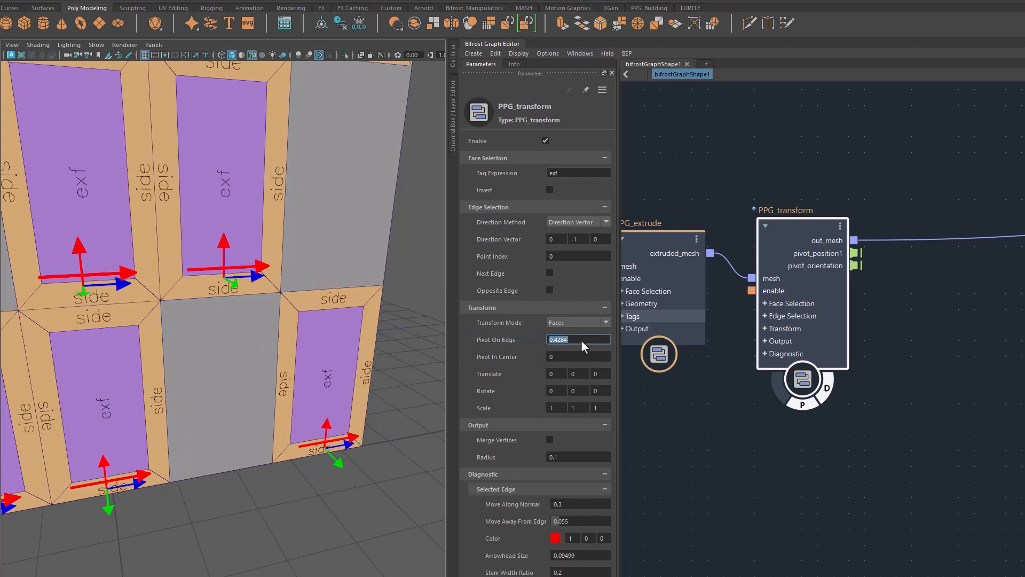
key(Return)
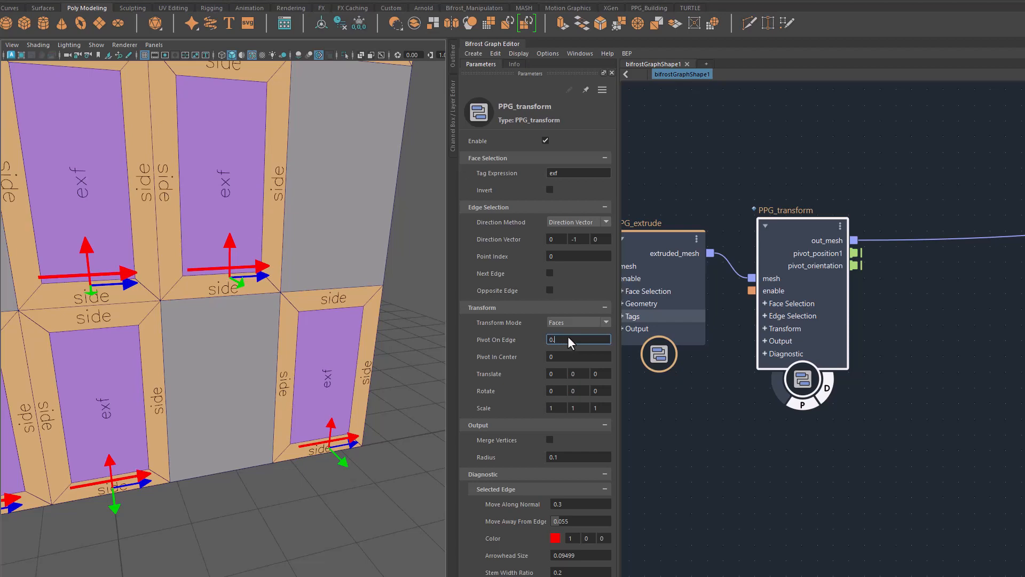
key(Return)
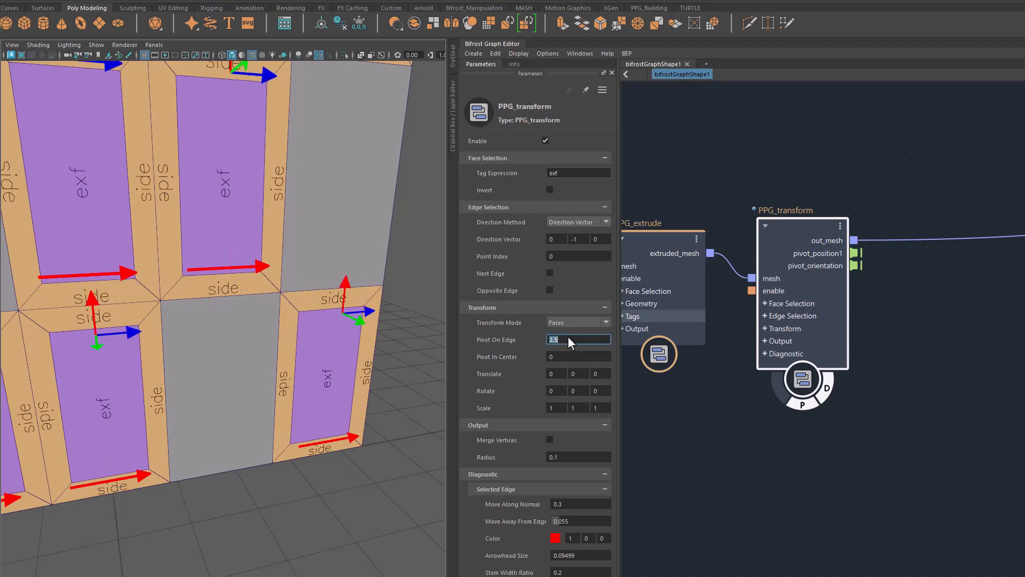
Scale the exf faces from their top-edge pivots to about 0.5 in Z and 1.072 in X.
mouse_move(229, 431)
alt+mouse_down()
mouse_move(158, 431)
mouse_move(241, 435)
alt+mouse_up()
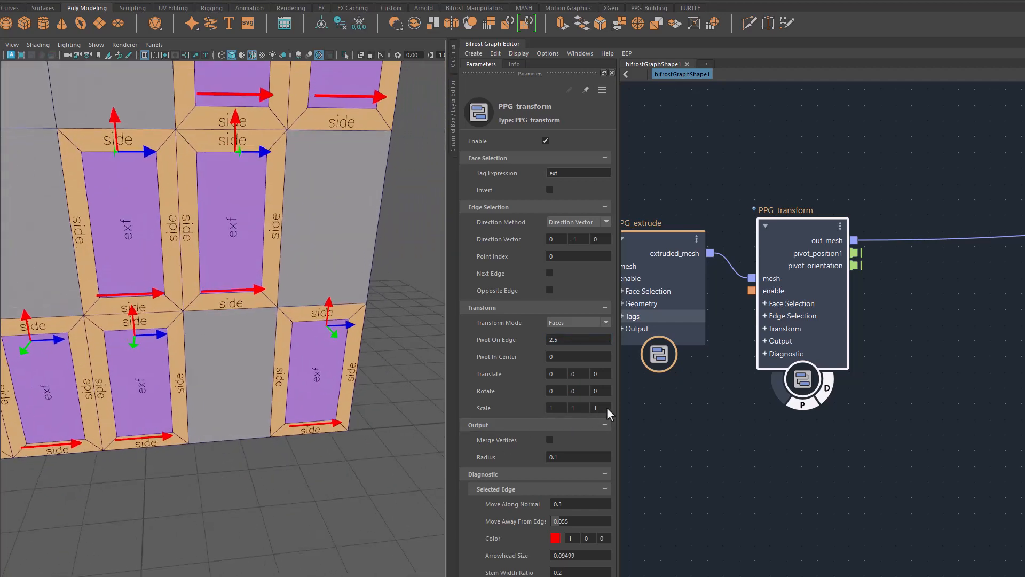
drag(606, 407, 540, 415)
key(ctrl+z)
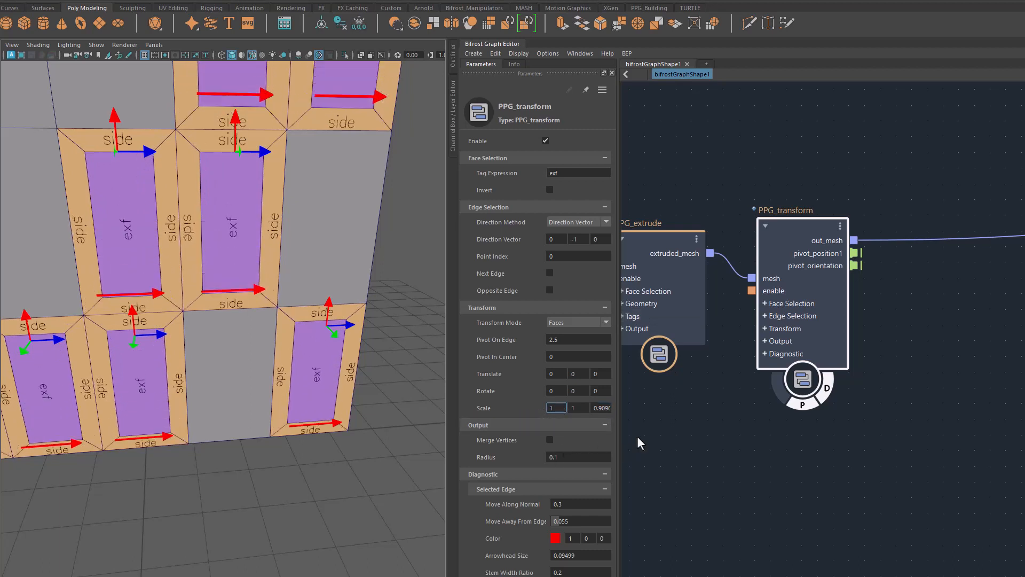
drag(603, 408, 565, 407)
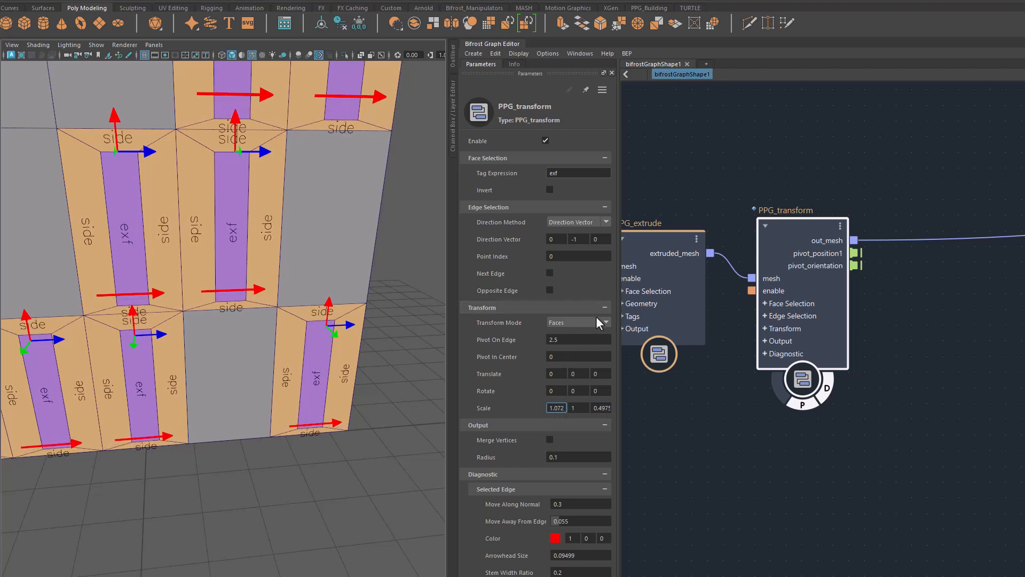
Set Pivot In Center to 1 and scale the exf faces to about 1.144 in X and 0.49 in Z.
drag(559, 357, 1008, 375)
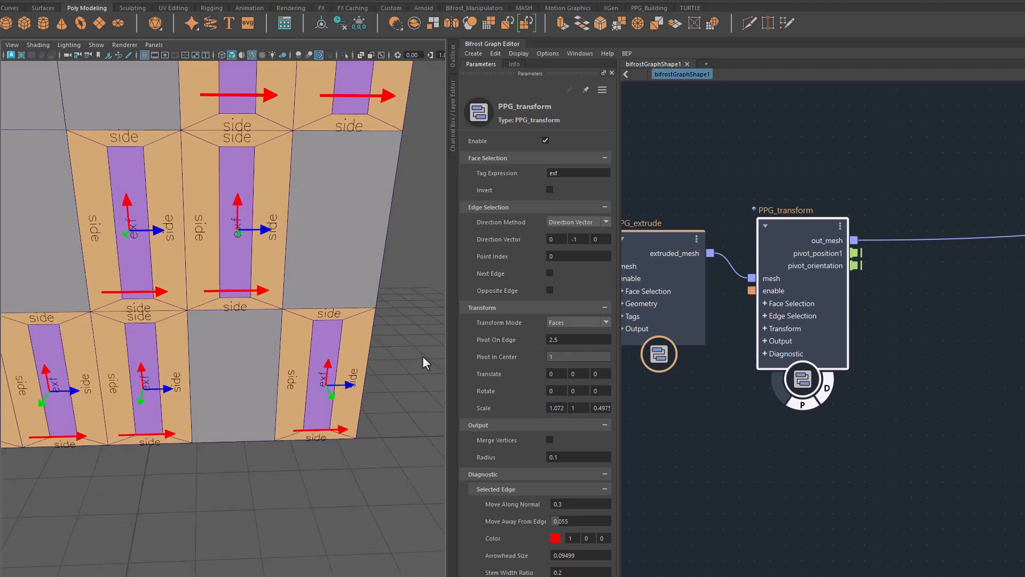
drag(600, 409, 564, 413)
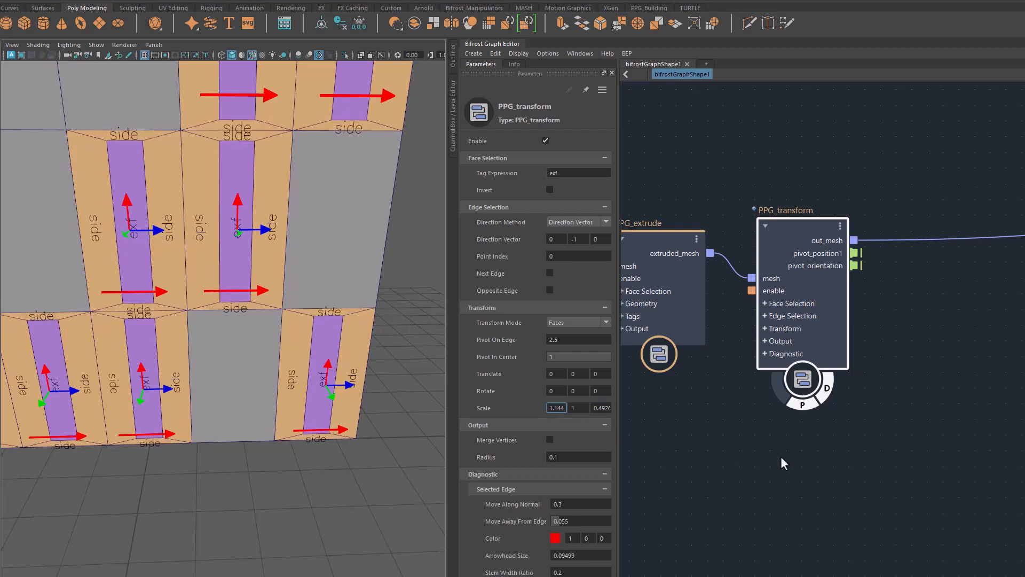
Examine the recessed, framed openings produced in the wall by the chain of PPG_extrude nodes after PPG_transform.
click(722, 447)
key(f)
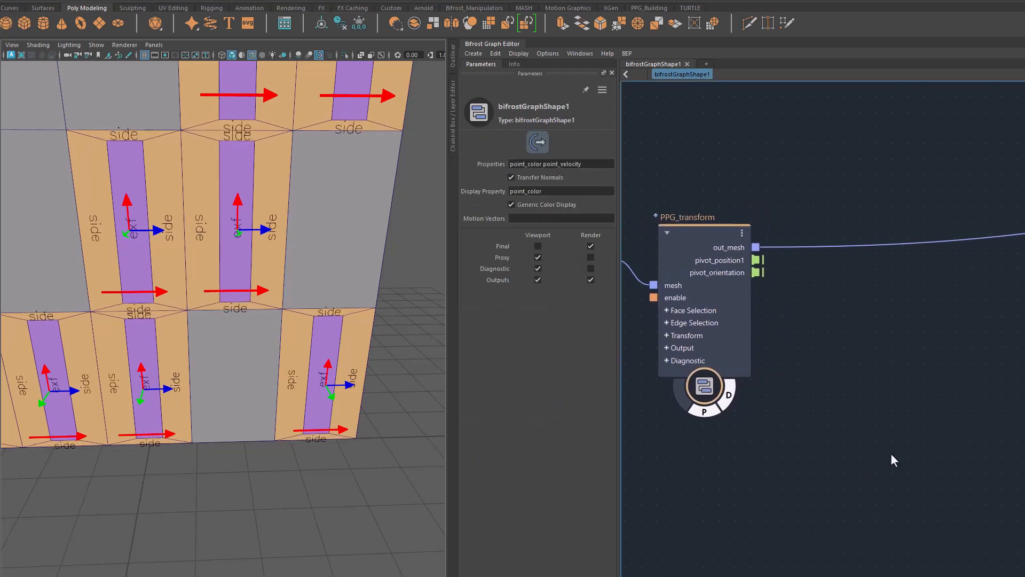
scroll(906, 451, down, 2)
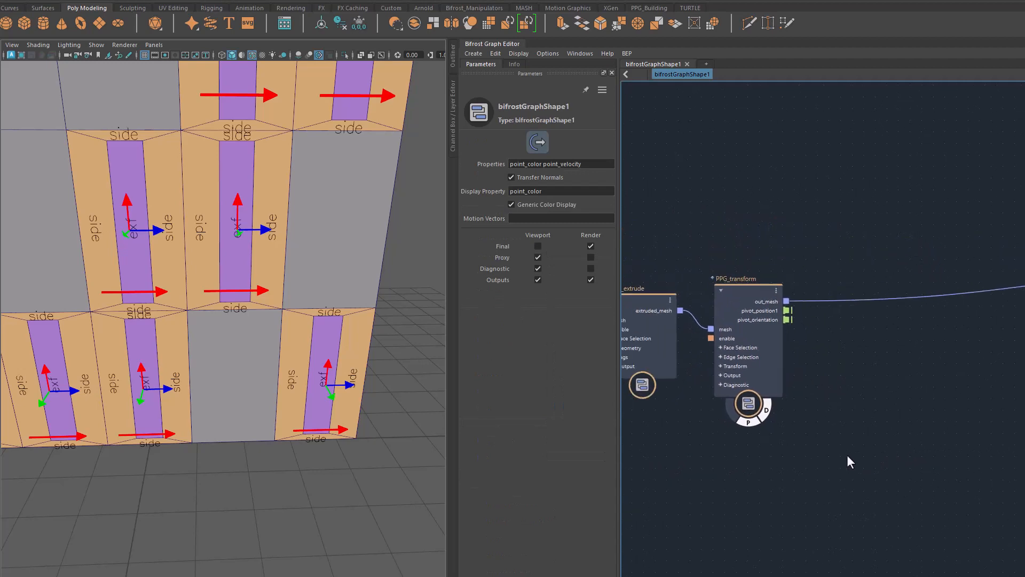
middle_drag(899, 466, 789, 461)
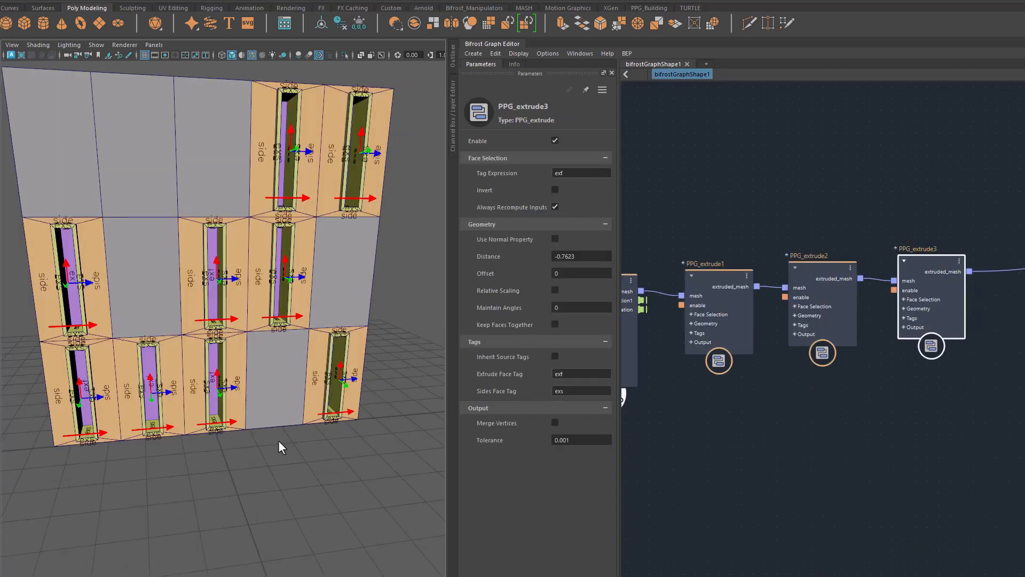
alt+middle_drag(278, 441, 271, 468)
alt+drag(271, 468, 261, 467)
alt+right_drag(136, 451, 272, 459)
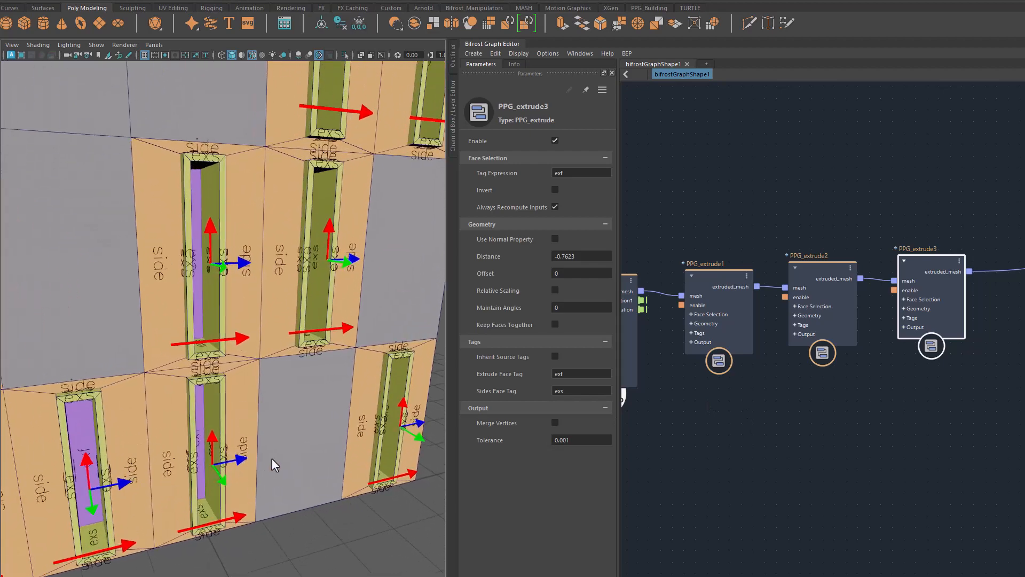
alt+drag(271, 457, 256, 418)
alt+right_drag(293, 420, 301, 417)
alt+middle_drag(301, 416, 316, 439)
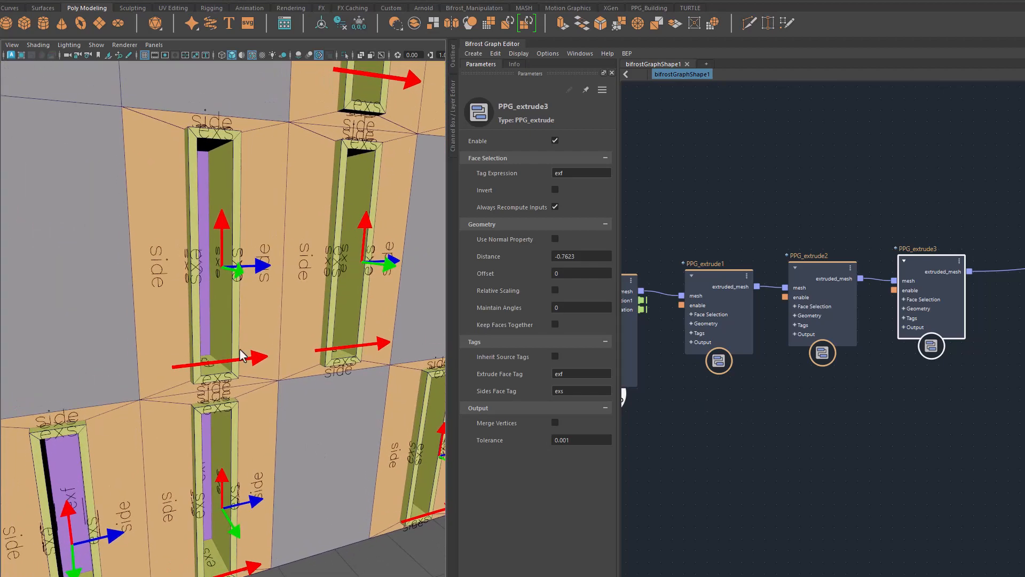
Turn off the PPG_transform node's diagnostic and proxy displays and check the wall openings without the pivot arrows.
alt+middle_drag(687, 443, 823, 434)
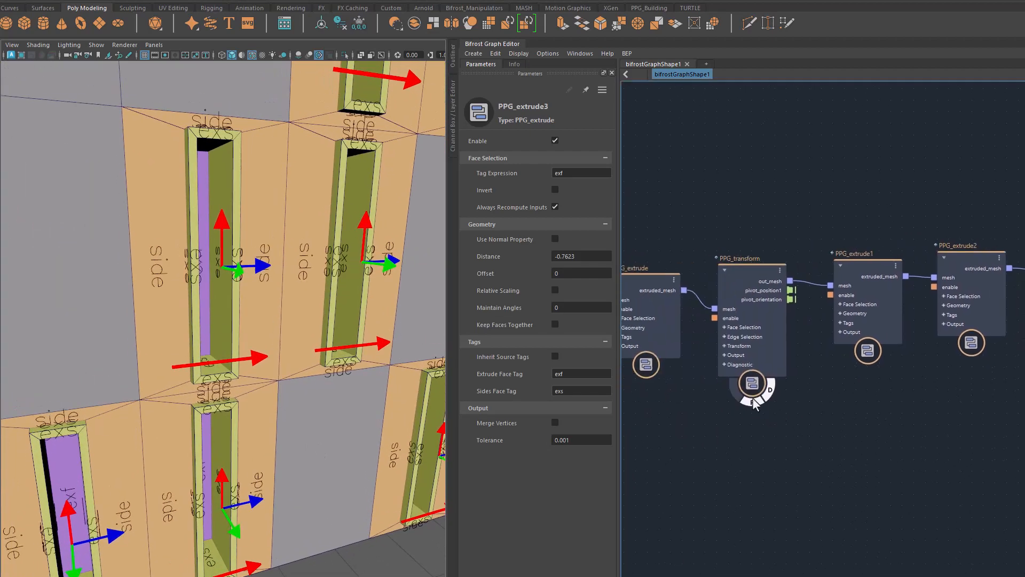
click(760, 408)
click(752, 405)
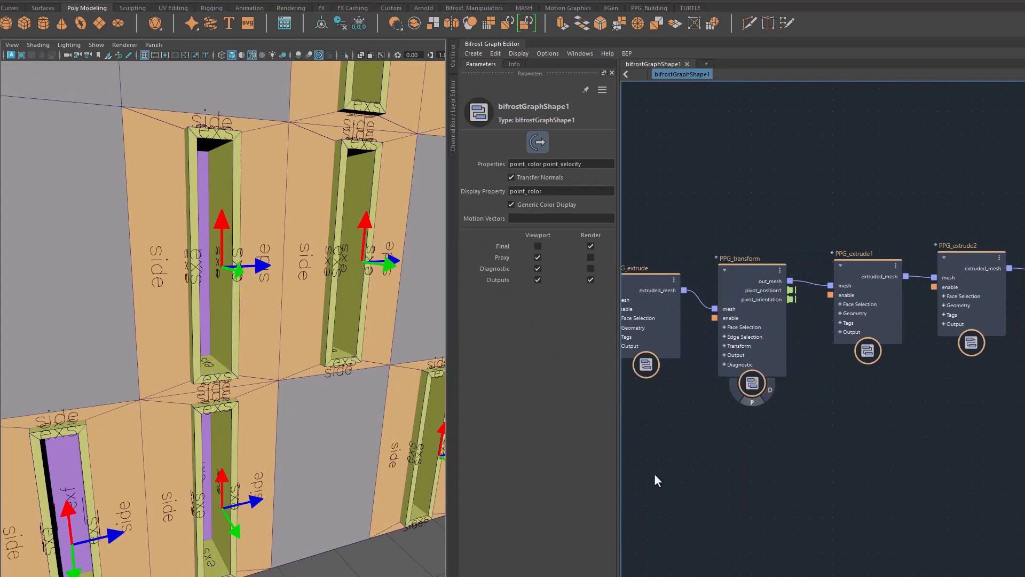
mouse_move(355, 463)
alt+mouse_down()
mouse_move(292, 454)
mouse_move(368, 459)
alt+mouse_up()
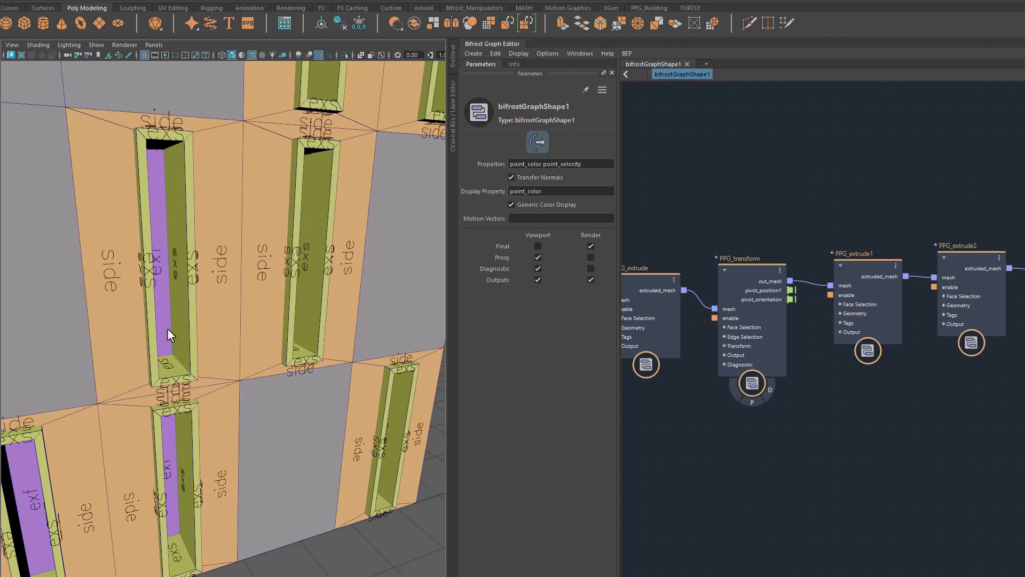
alt+drag(226, 354, 278, 492)
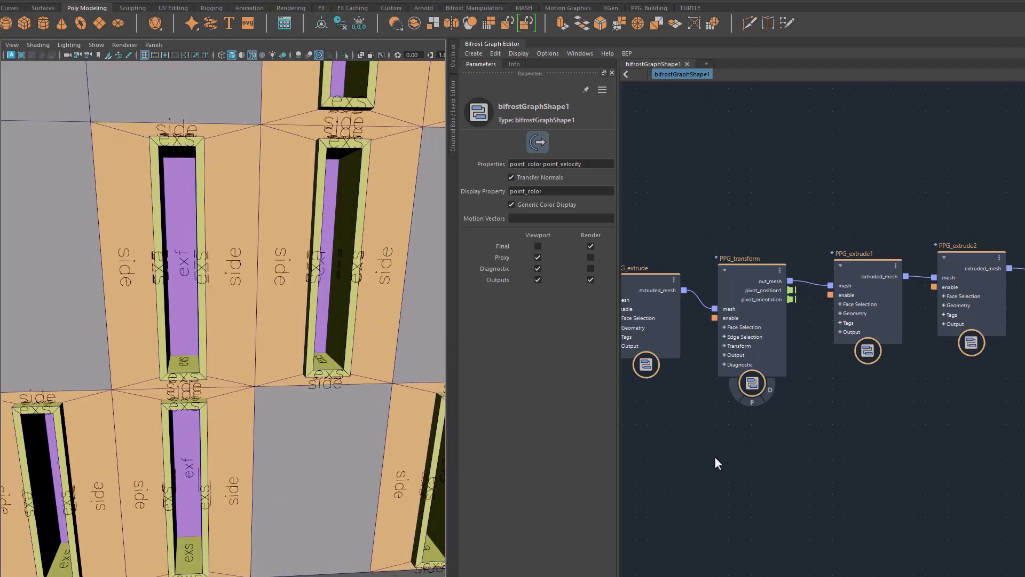
Rescale the exf faces in PPG_transform to about 1.083 in X and 0.73 in Z to widen the wall openings.
middle_drag(716, 458, 747, 457)
click(790, 268)
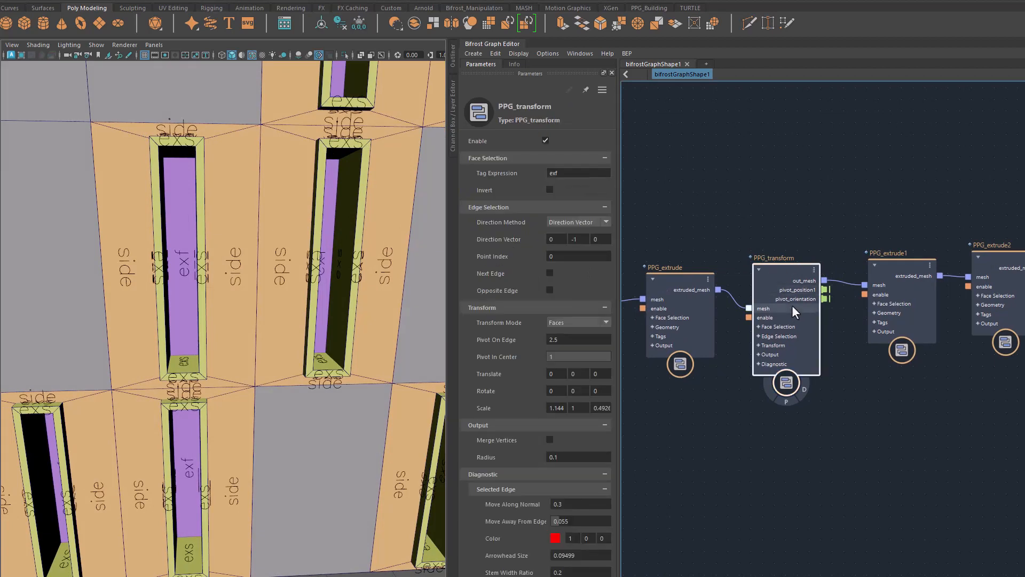
drag(602, 407, 637, 410)
drag(556, 410, 551, 409)
alt+drag(297, 431, 299, 478)
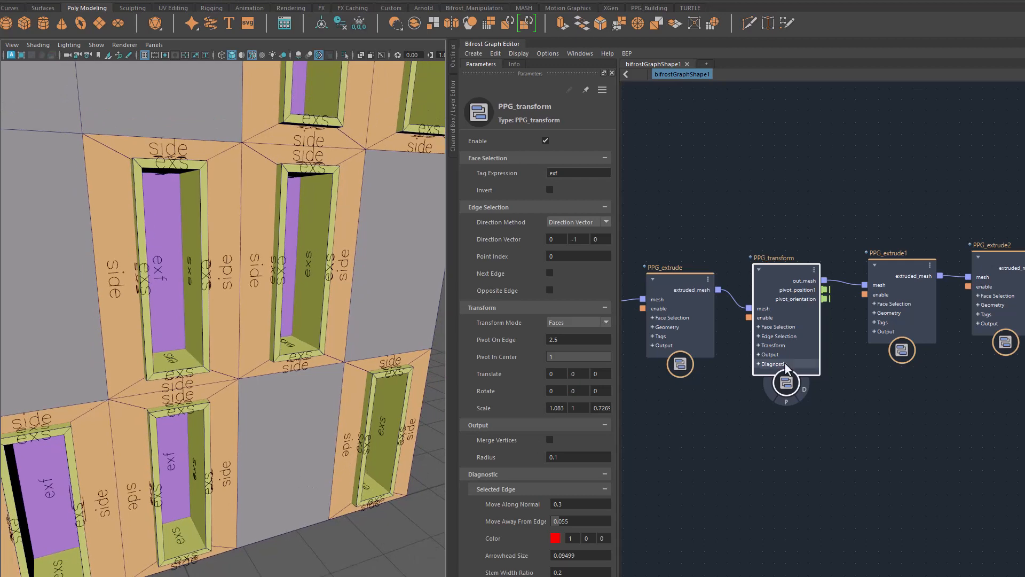
alt+middle_drag(937, 397, 752, 401)
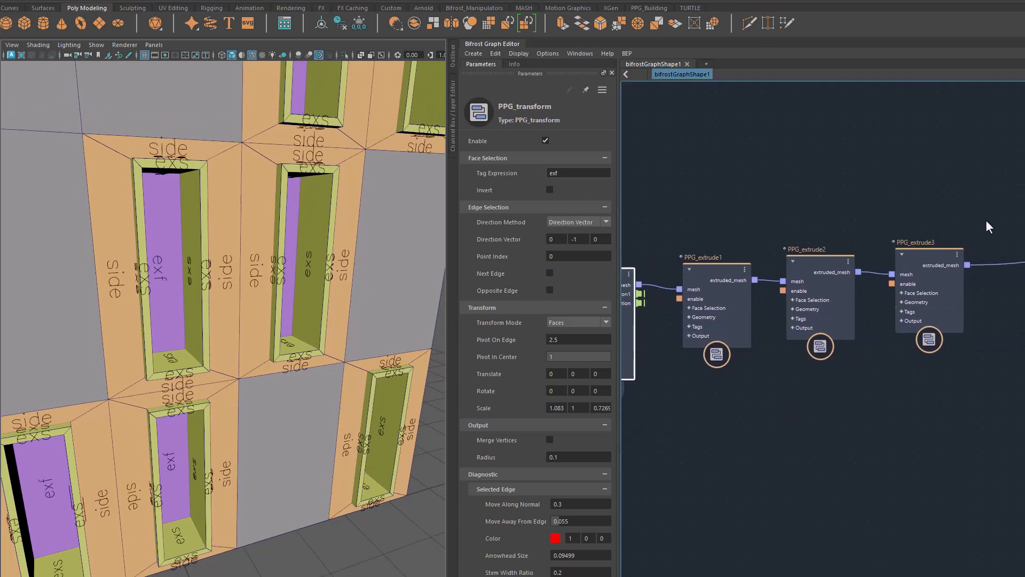
Set the PPG_extrude3 node's Offset to -0.0495 and Distance to -0.3869 to make the window recesses shallower.
click(927, 258)
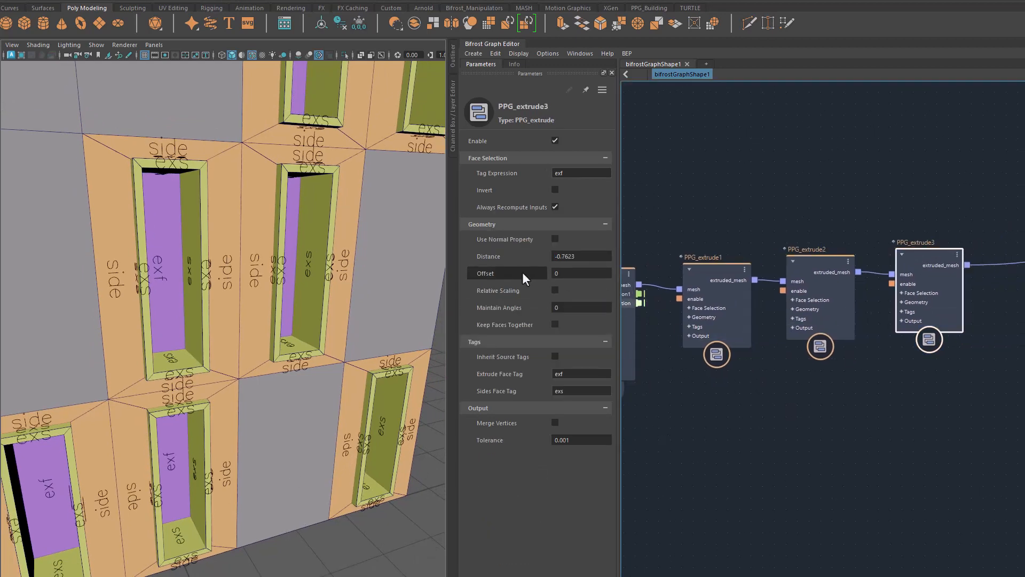
drag(522, 271, 470, 279)
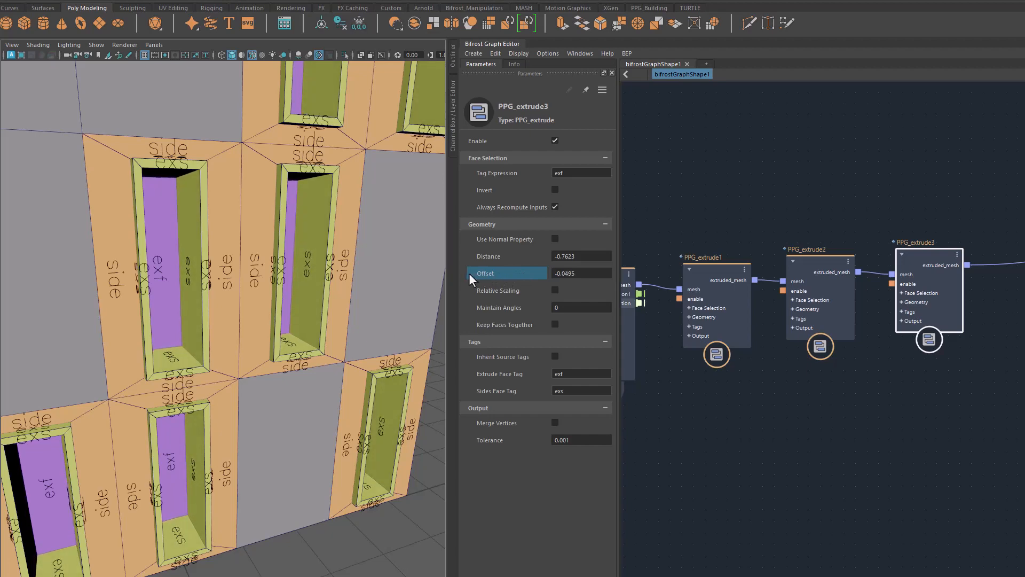
alt+drag(322, 524, 316, 500)
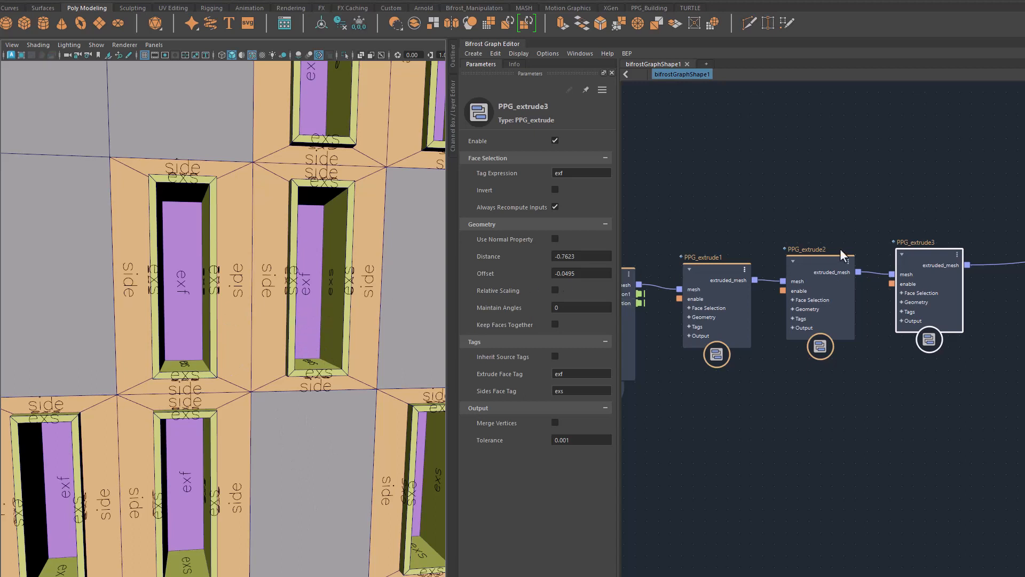
drag(523, 255, 595, 265)
alt+drag(311, 433, 342, 465)
drag(524, 258, 519, 263)
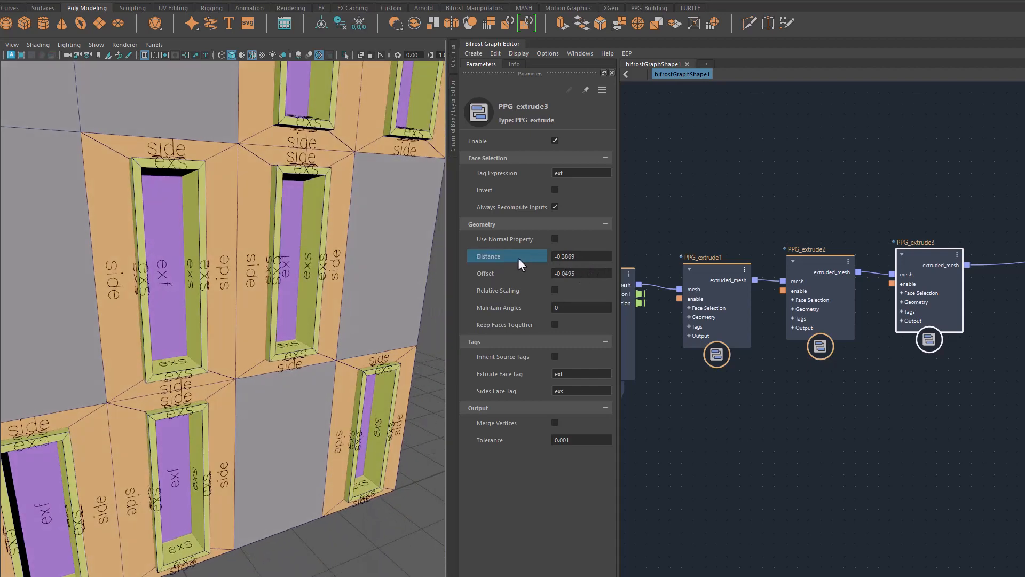
alt+drag(308, 435, 297, 427)
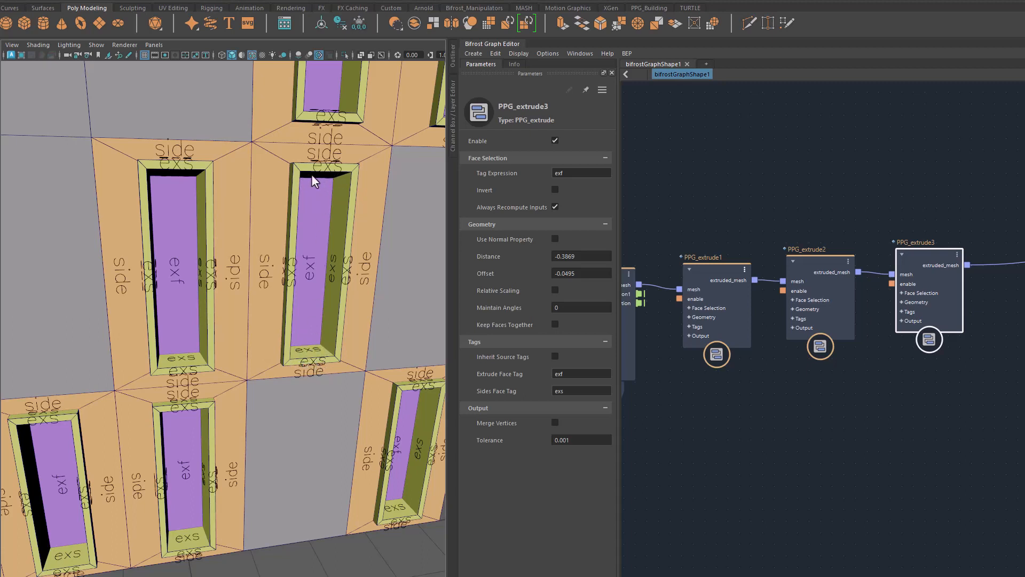
Insert a PPG_transform node on the connection between PPG_extrude3 and PPG_diagnostc.
alt+middle_drag(903, 432, 701, 434)
drag(800, 220, 806, 326)
key(Tab)
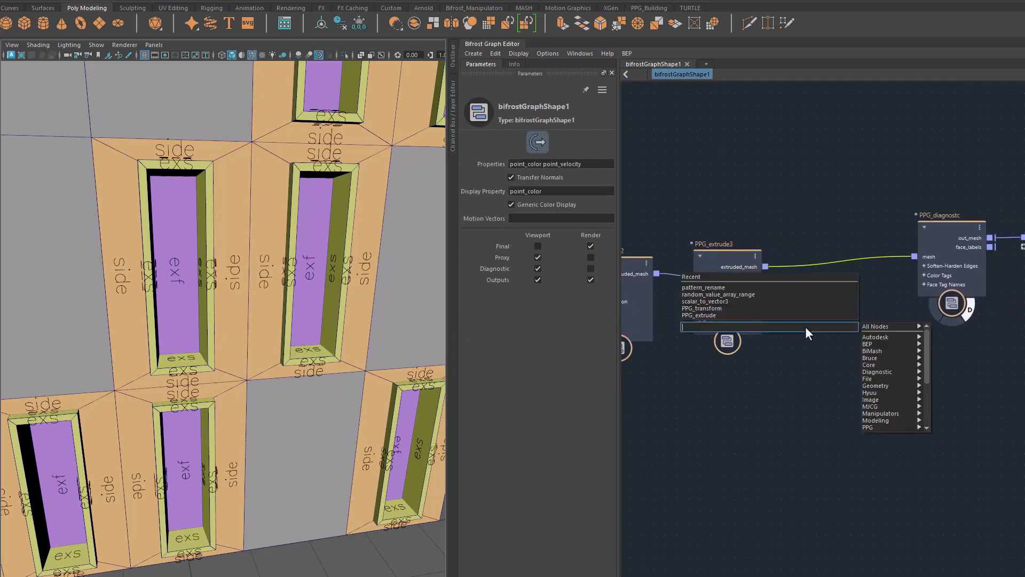
text(ppgt)
key(Return)
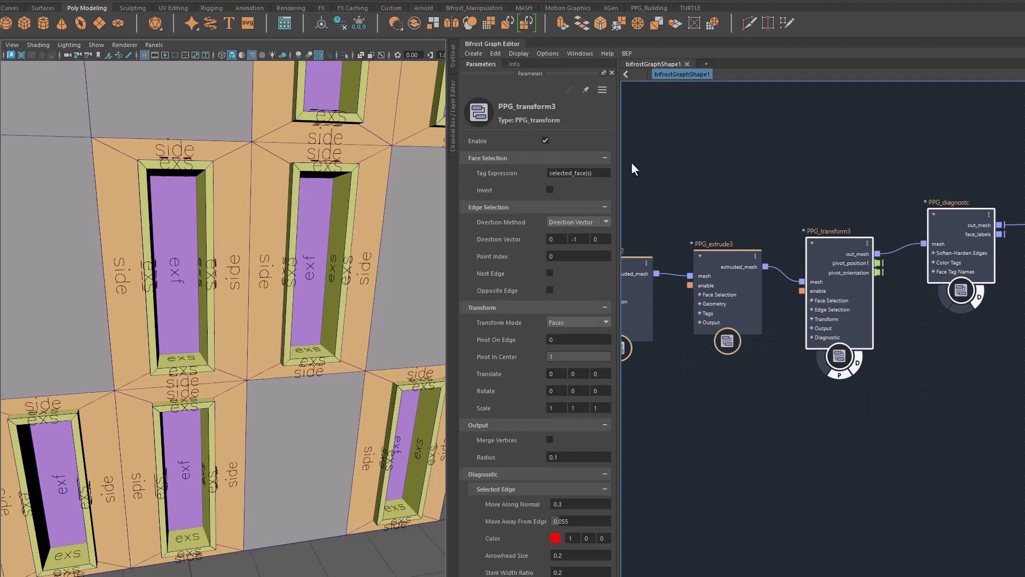
Set the new PPG_transform node's Tag Expression to exf and turn off its diagnostic and proxy displays.
click(594, 176)
text(e)
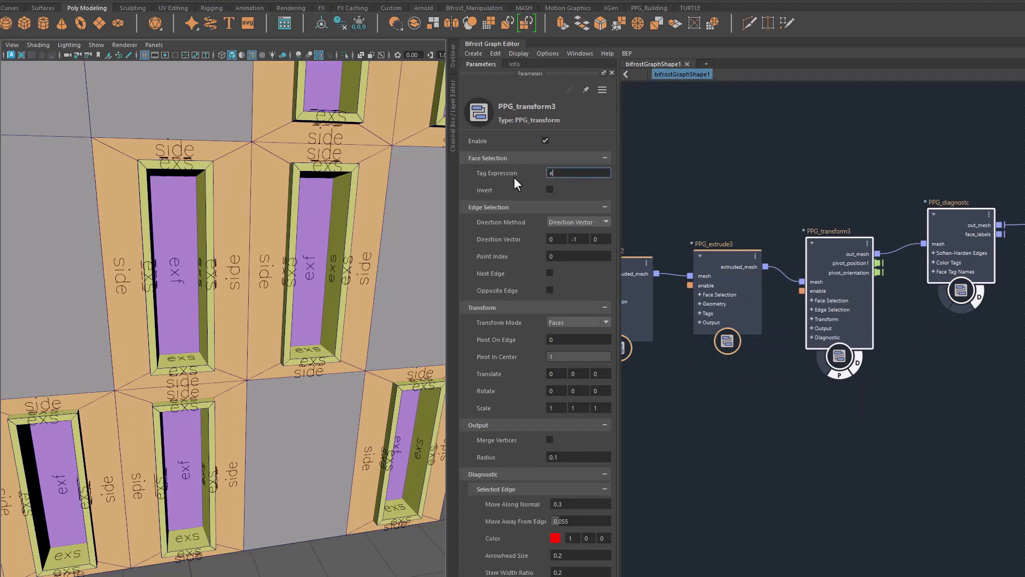
text(xf)
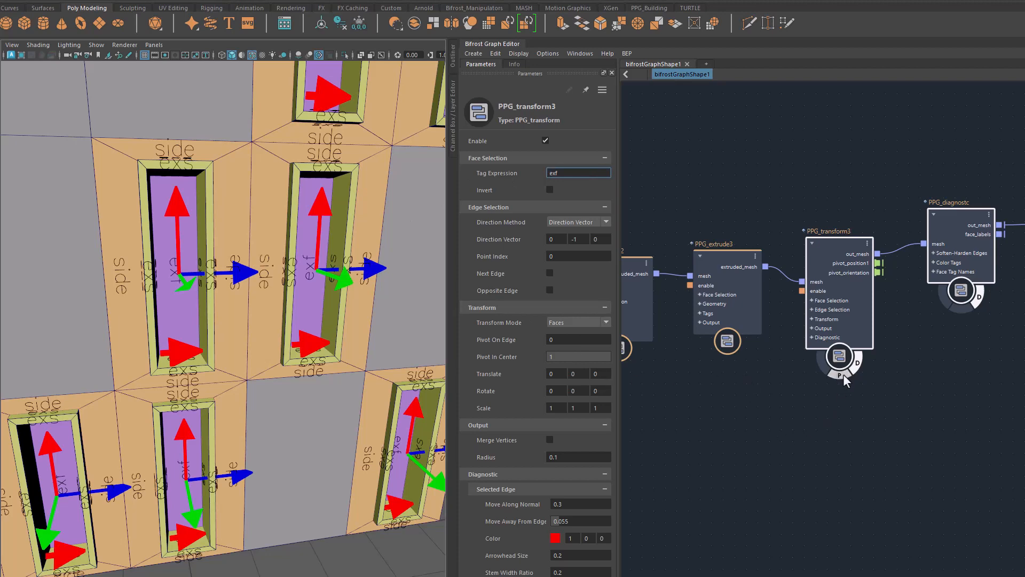
click(858, 365)
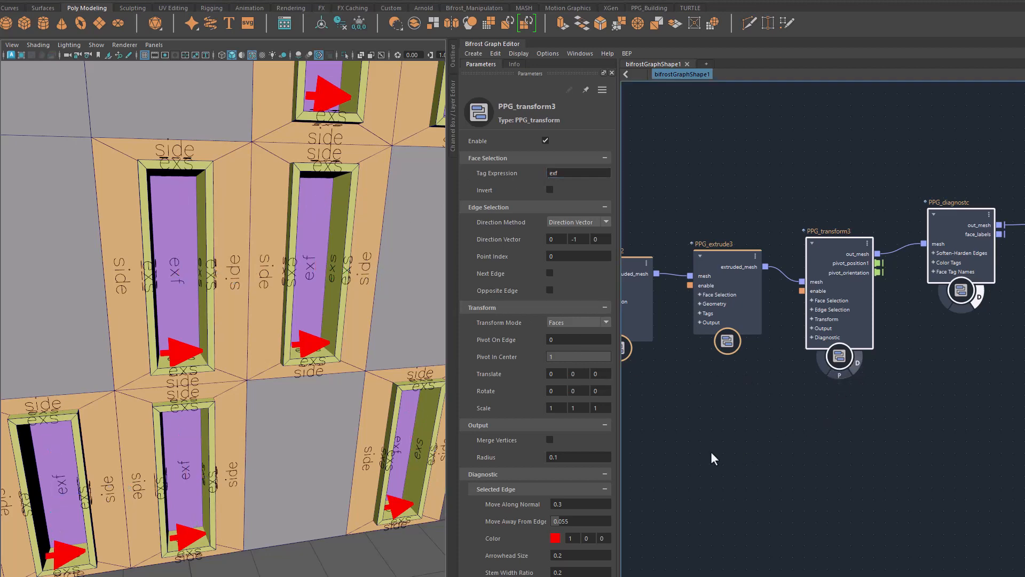
alt+drag(297, 492, 298, 463)
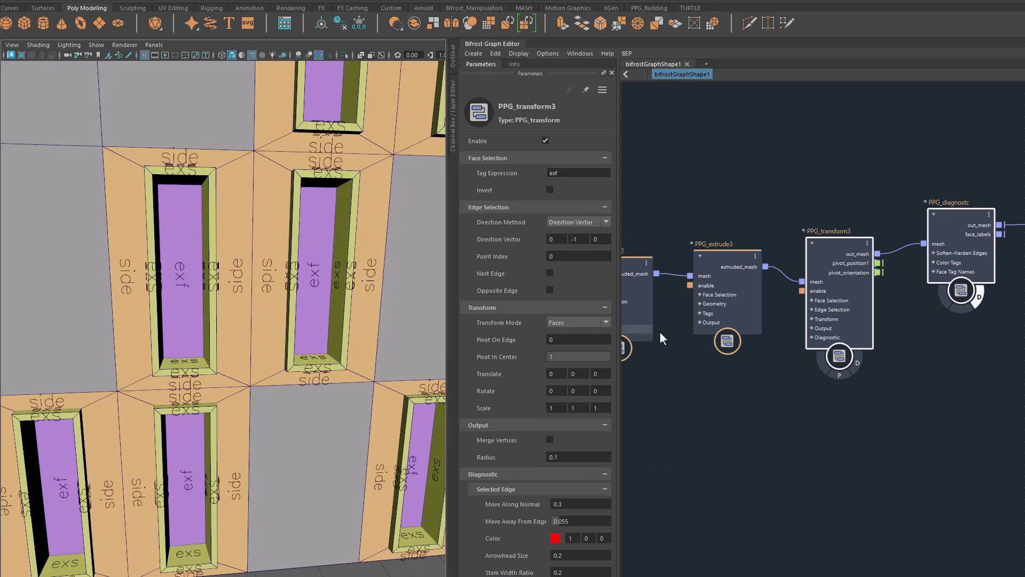
Scale the exf faces to about 0.96 in X and translate them about 0.215 in X in PPG_transform3 to slope the window sills.
click(829, 246)
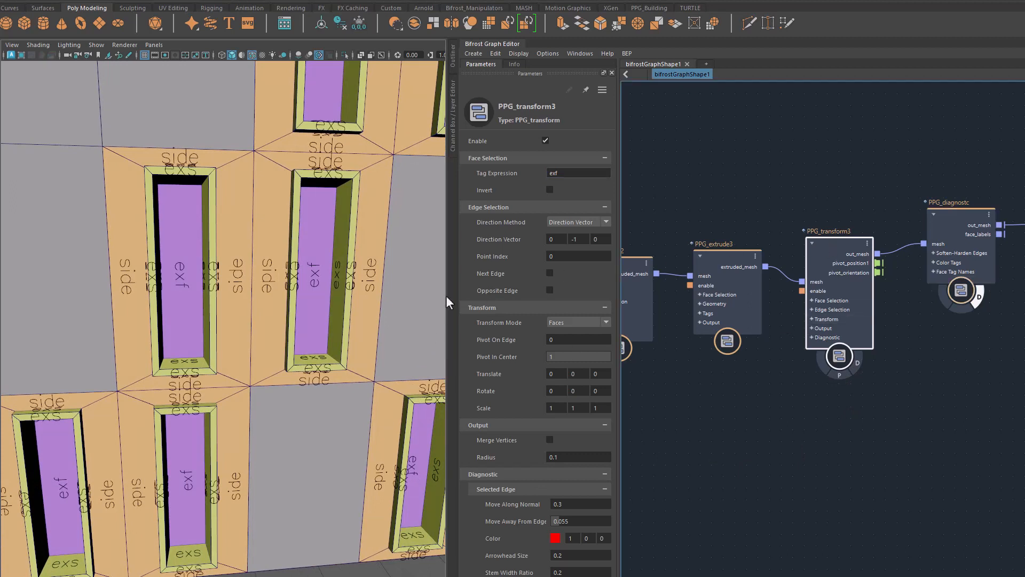
drag(562, 410, 544, 412)
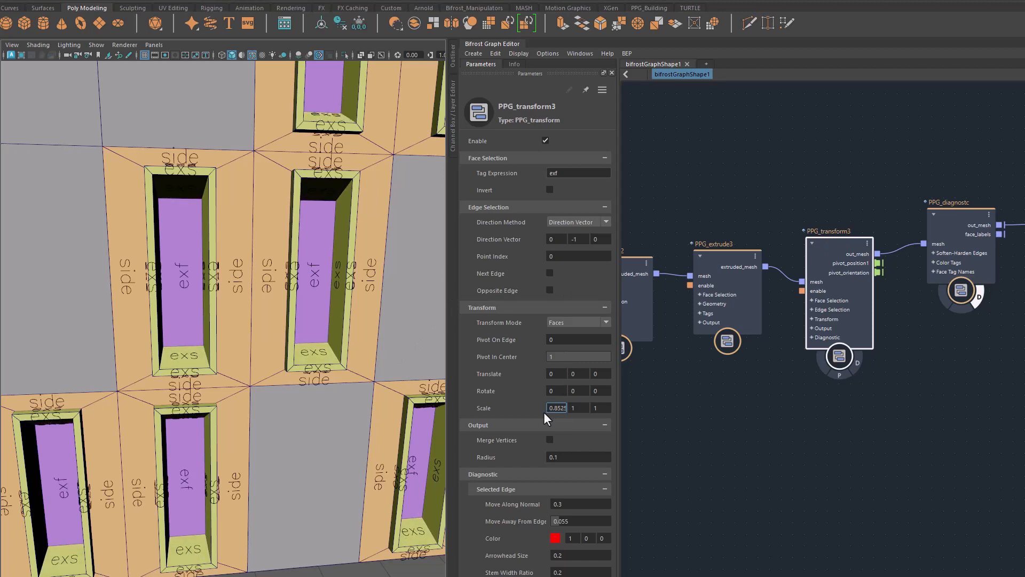
drag(559, 372, 765, 351)
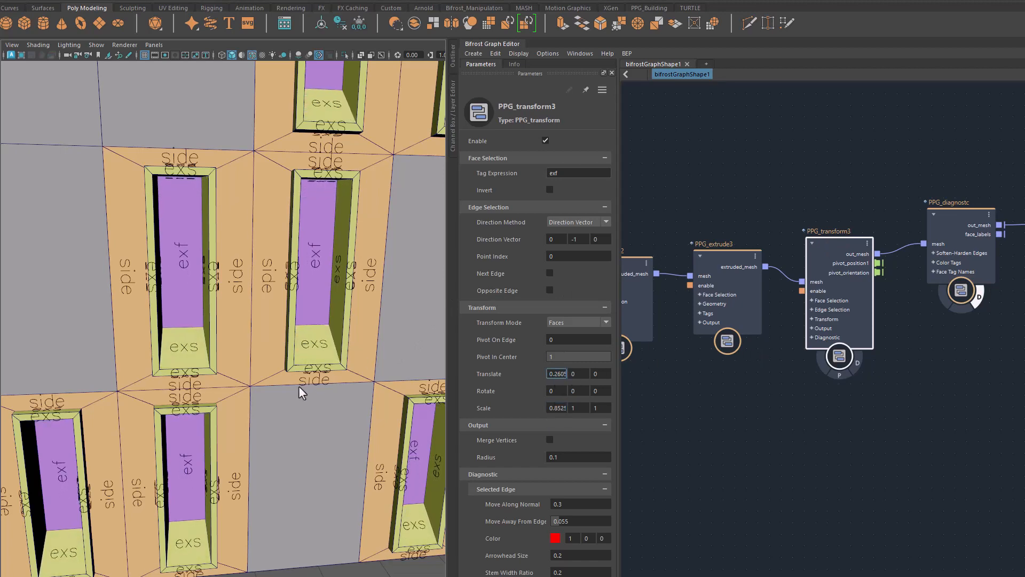
alt+drag(299, 386, 328, 388)
alt+middle_drag(366, 446, 210, 369)
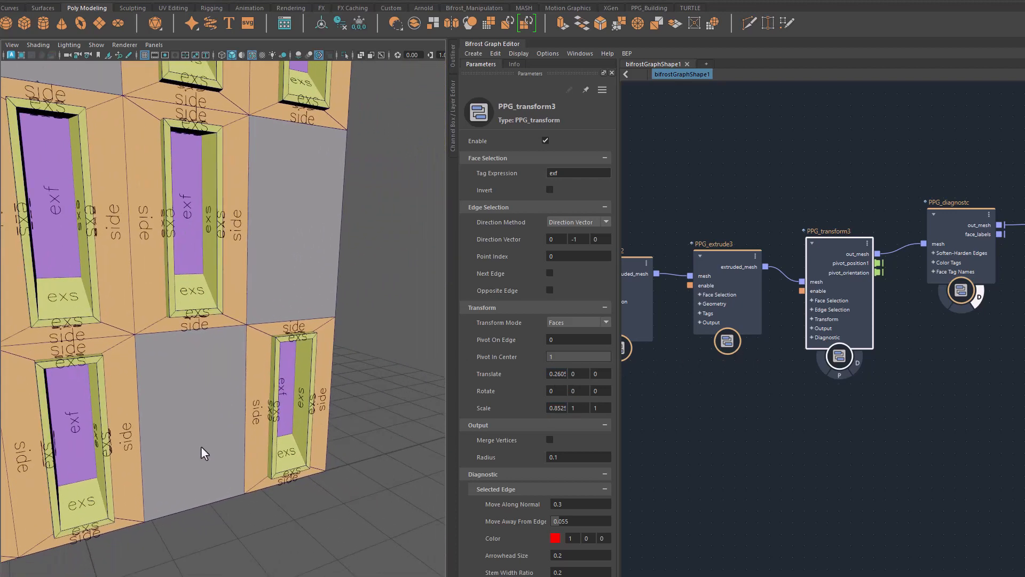
alt+right_drag(201, 447, 265, 443)
alt+middle_drag(174, 412, 201, 418)
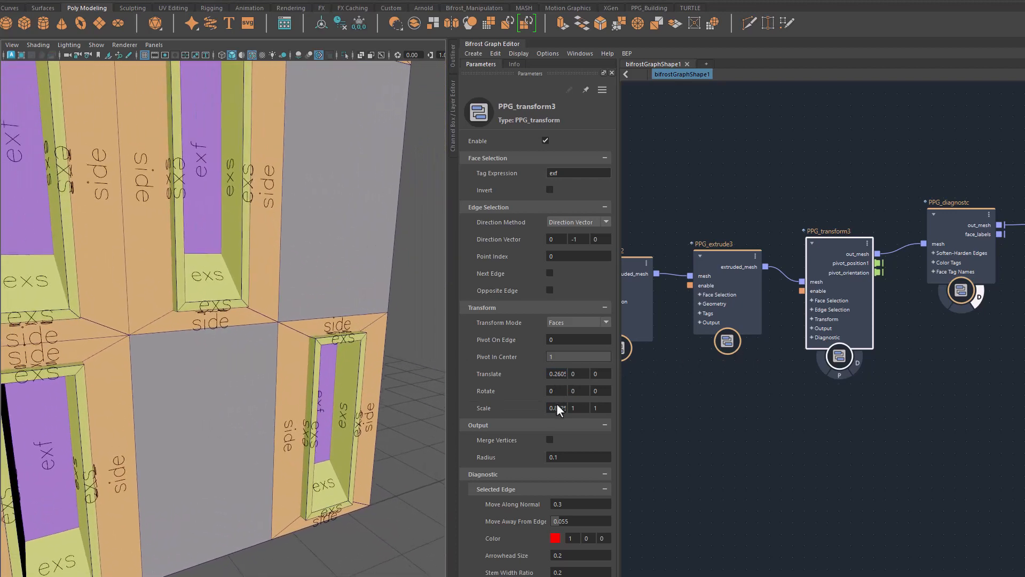
drag(552, 409, 566, 408)
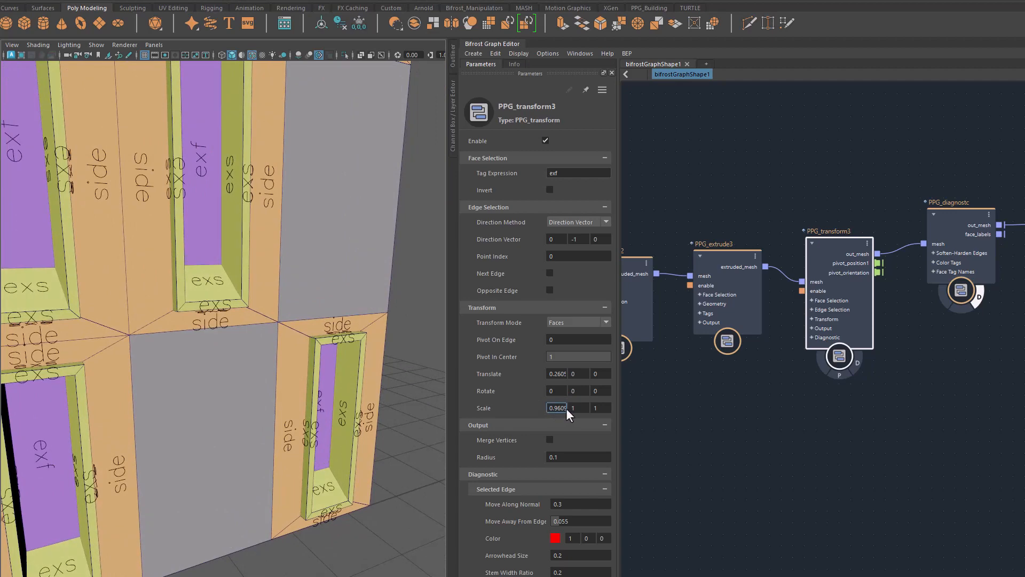
alt+drag(397, 456, 313, 401)
alt+middle_drag(313, 402, 338, 414)
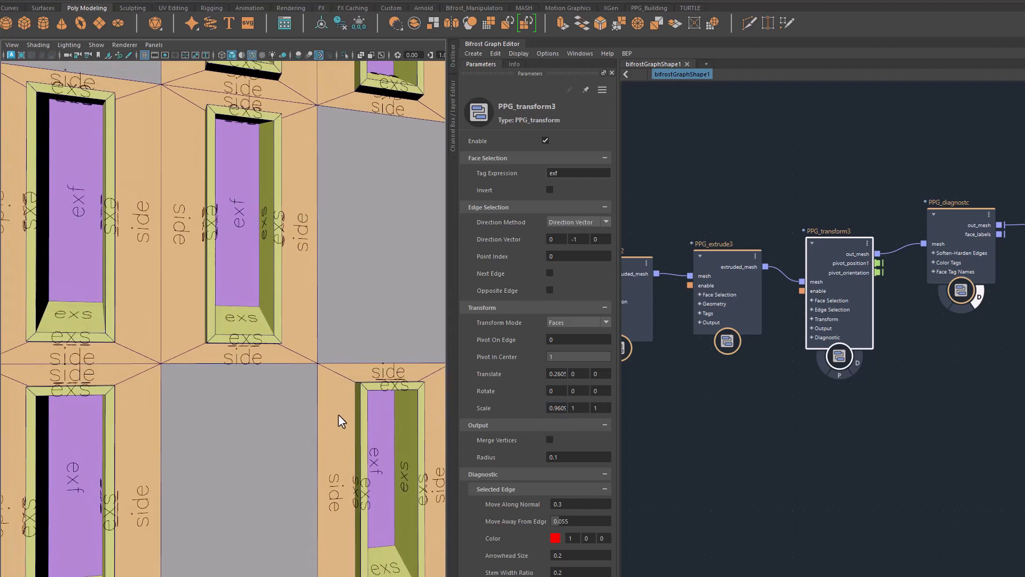
drag(561, 374, 540, 376)
alt+drag(342, 425, 249, 464)
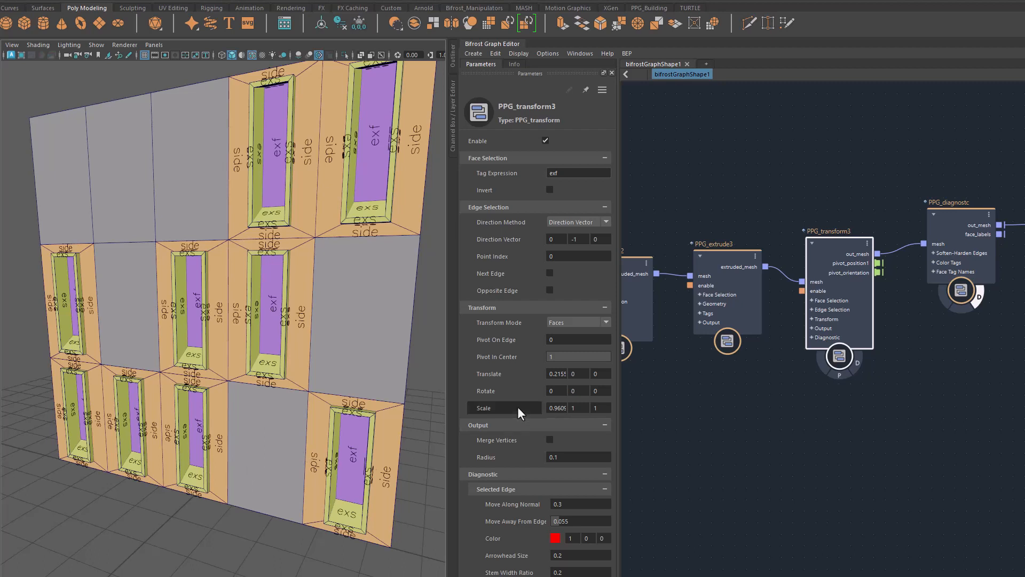
click(573, 323)
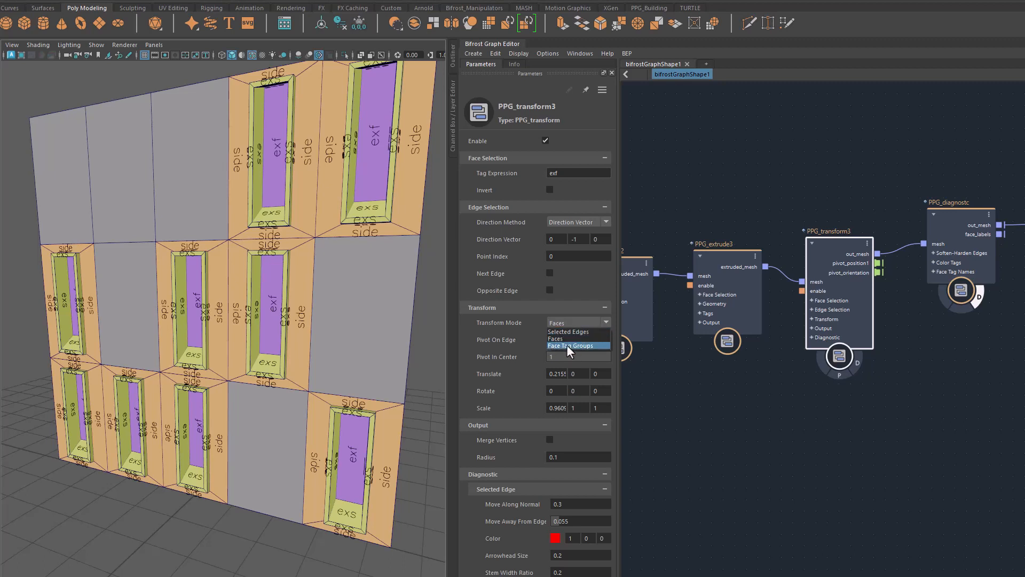
click(607, 301)
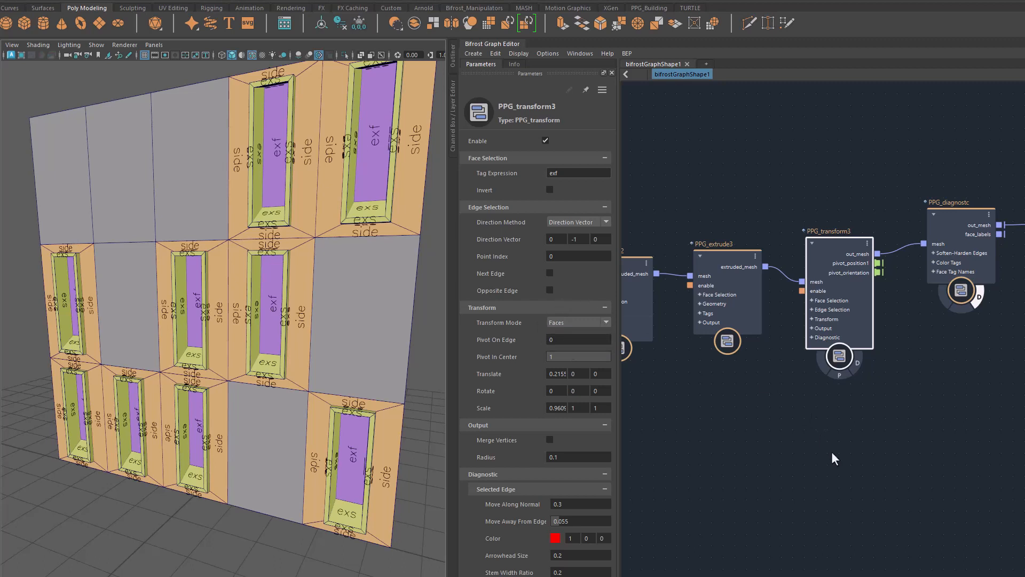
Move the PPG_diagnostc and output nodes farther along the graph to make room after PPG_transform3.
middle_drag(852, 468, 737, 476)
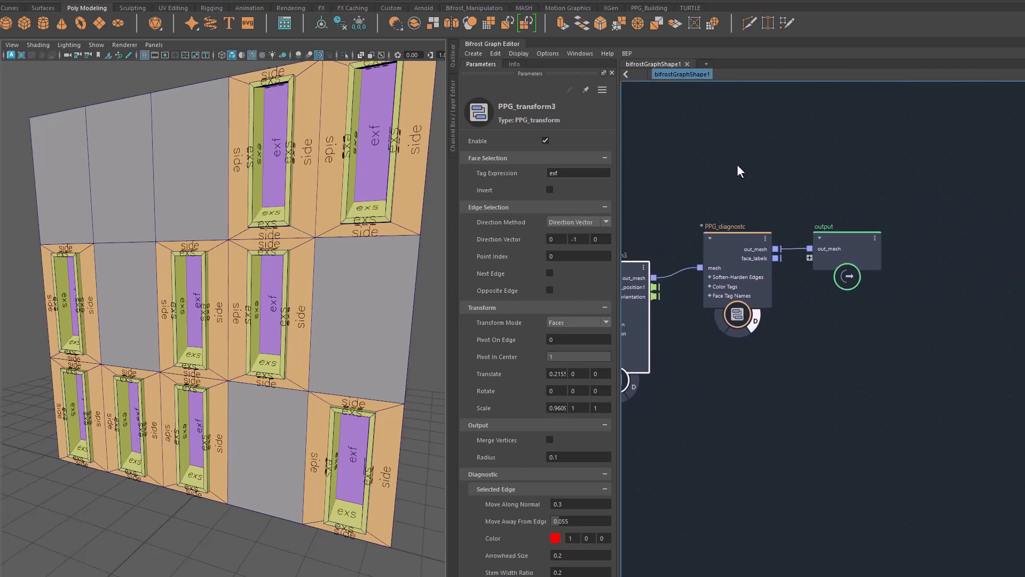
drag(738, 166, 942, 316)
drag(719, 284, 1024, 291)
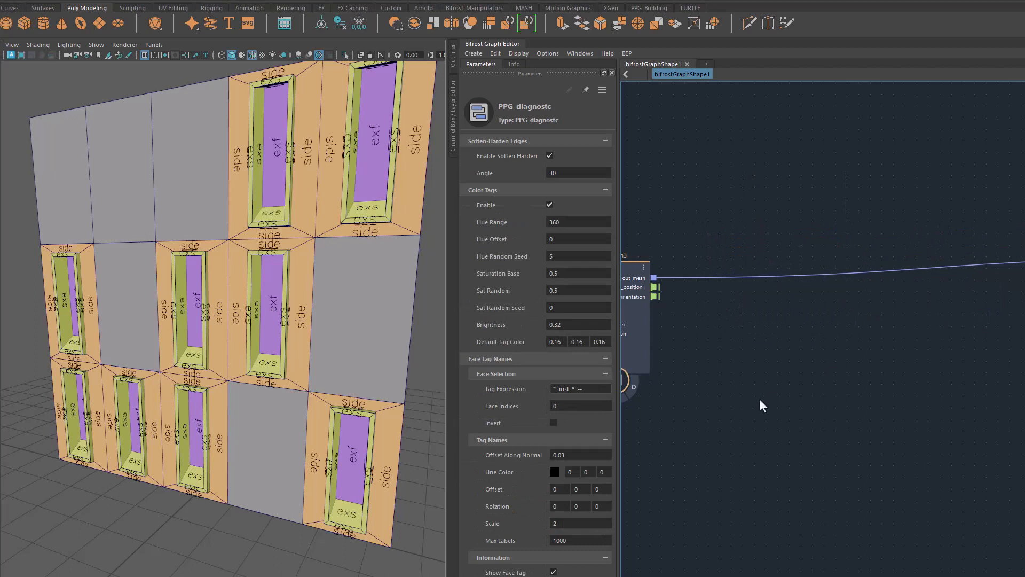
middle_drag(759, 401, 800, 356)
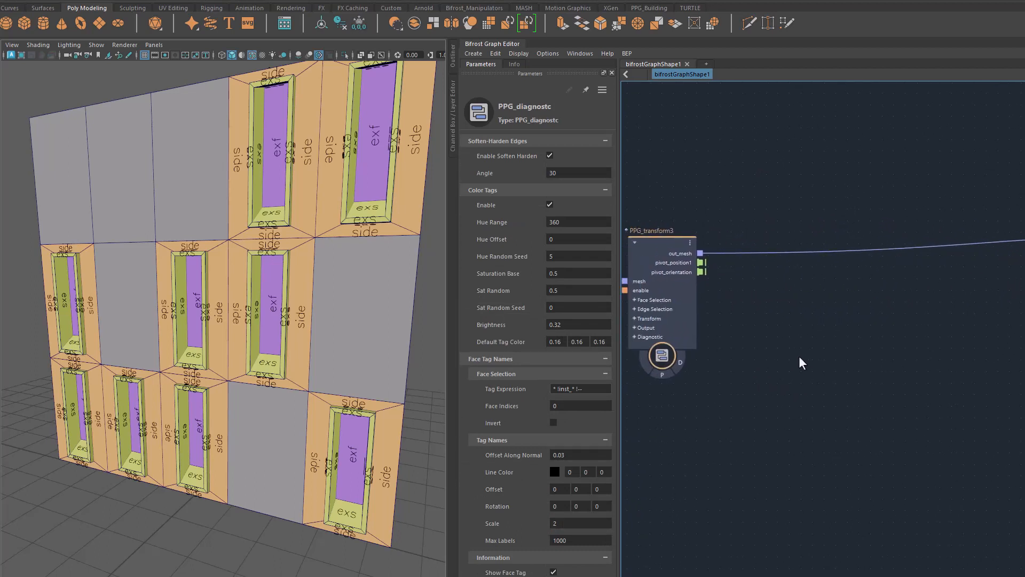
middle_drag(774, 405, 787, 415)
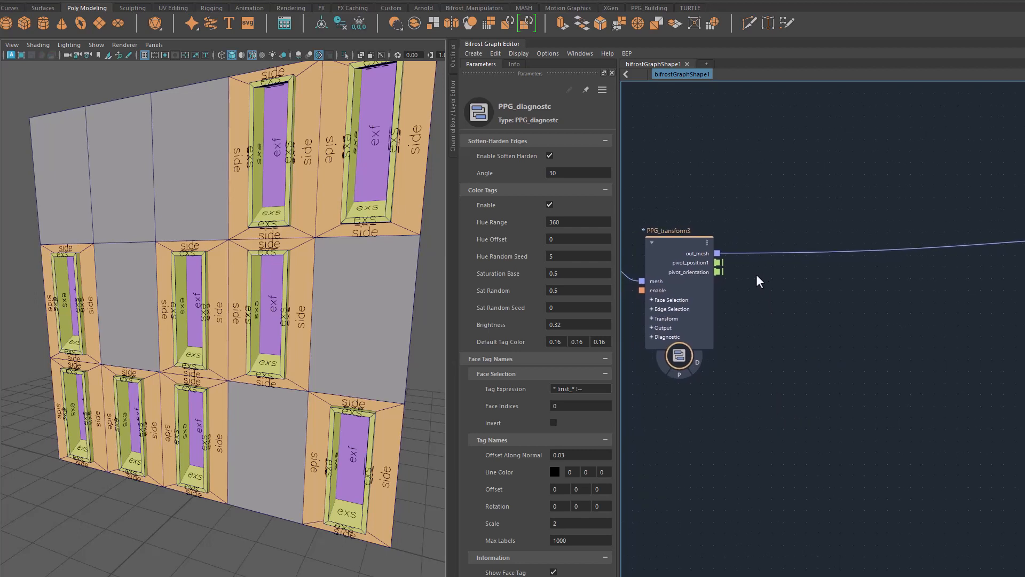
Insert a new_face_tag node on the connection after PPG_transform3 and place it beside that node.
click(769, 235)
key(Tab)
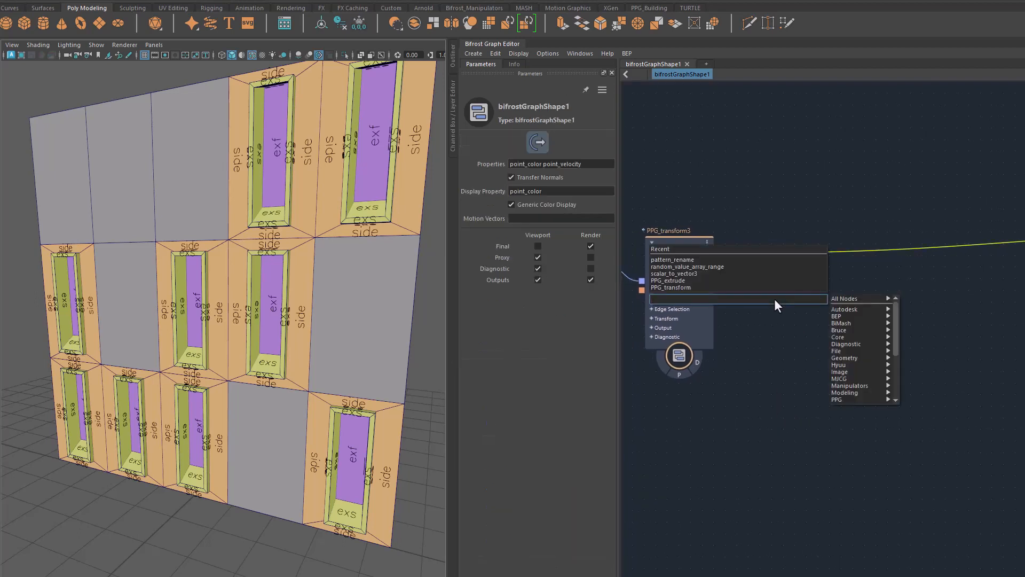
text(nft)
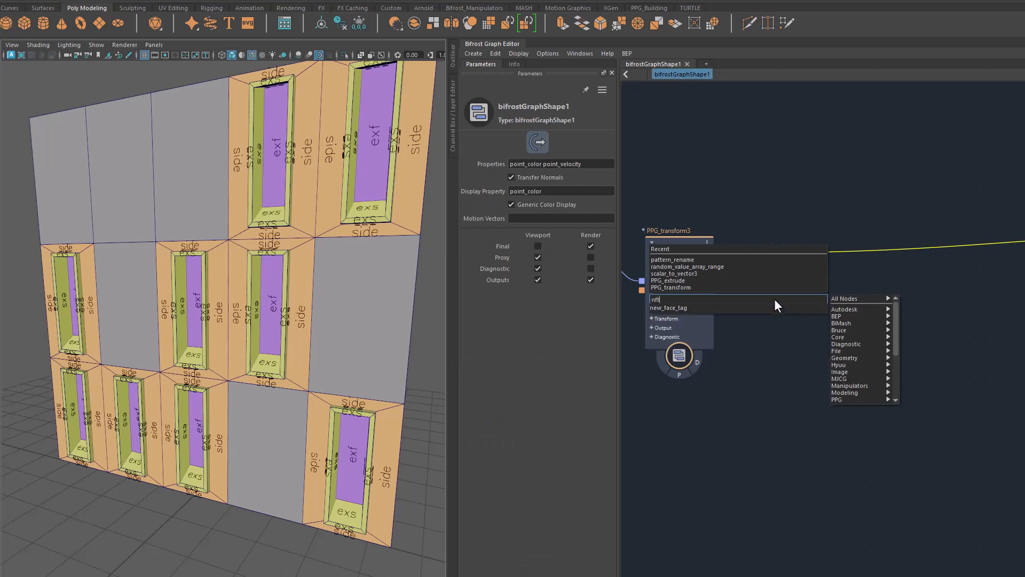
key(Return)
click(783, 277)
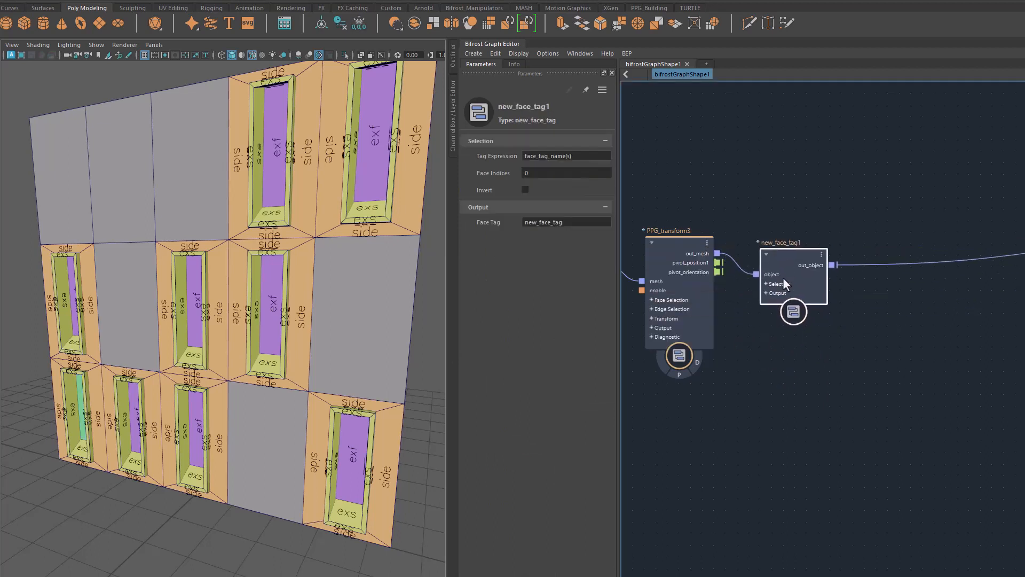
Set the new_face_tag node's Tag Expression to exs exf and its Face Tag to GRP, and check the window tags on the wall.
click(590, 155)
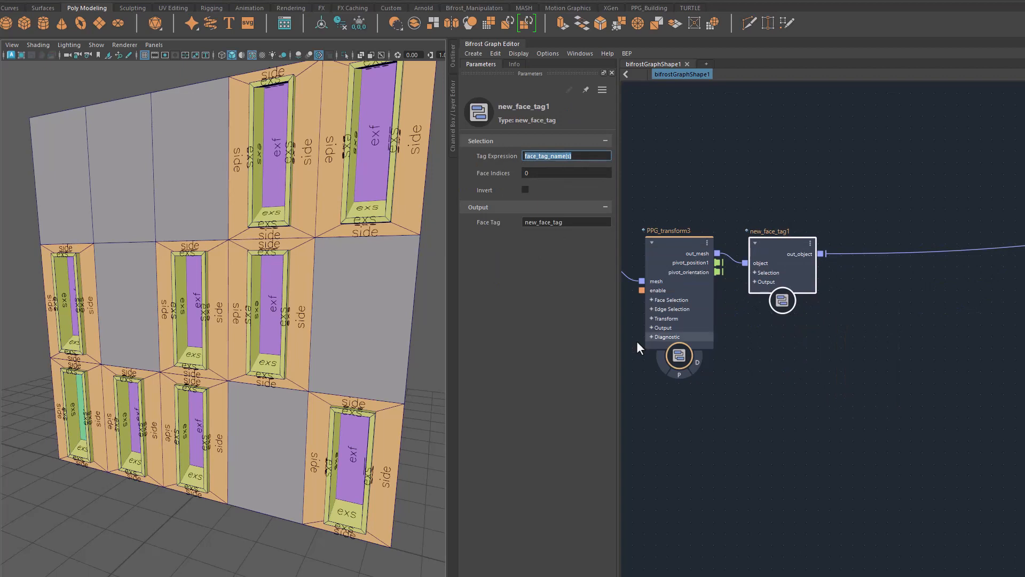
text(exs ex)
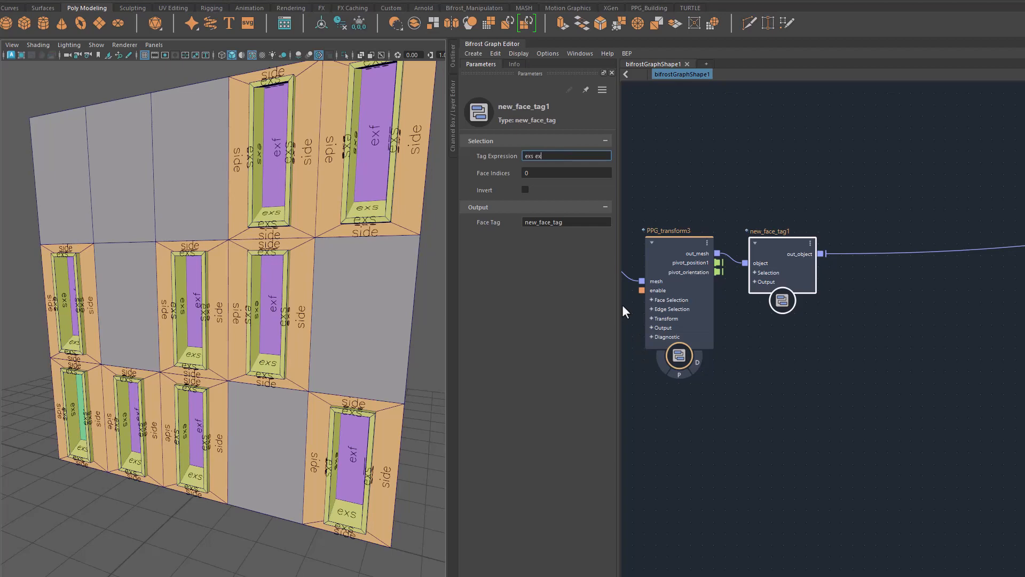
text(f)
key(Return)
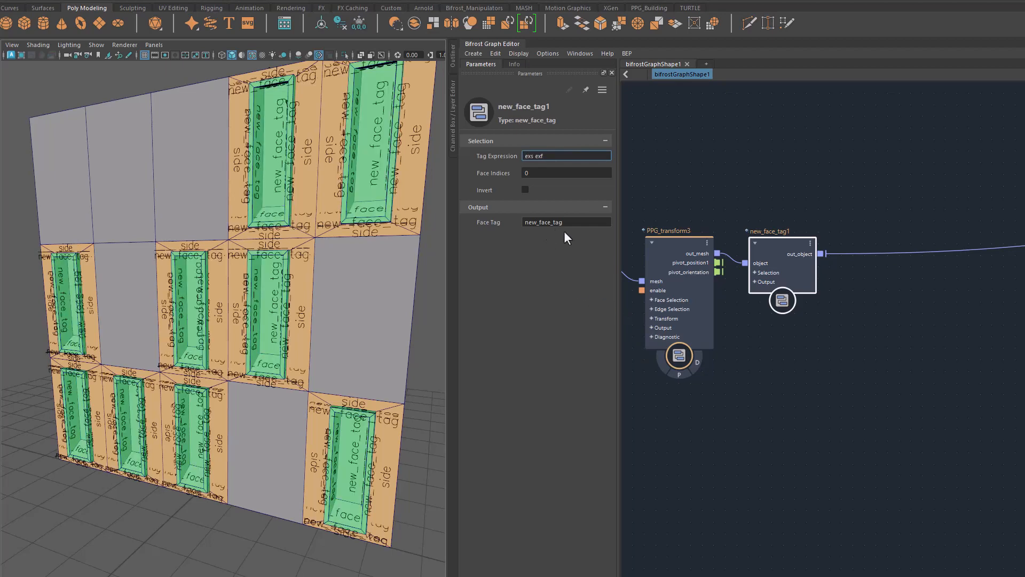
double_click(531, 223)
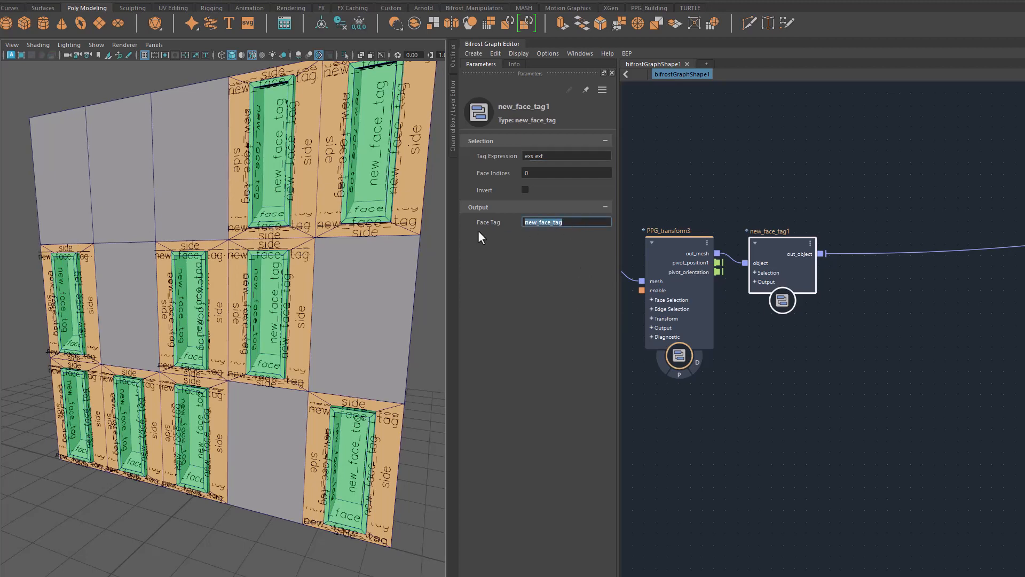
text(GRP)
key(Return)
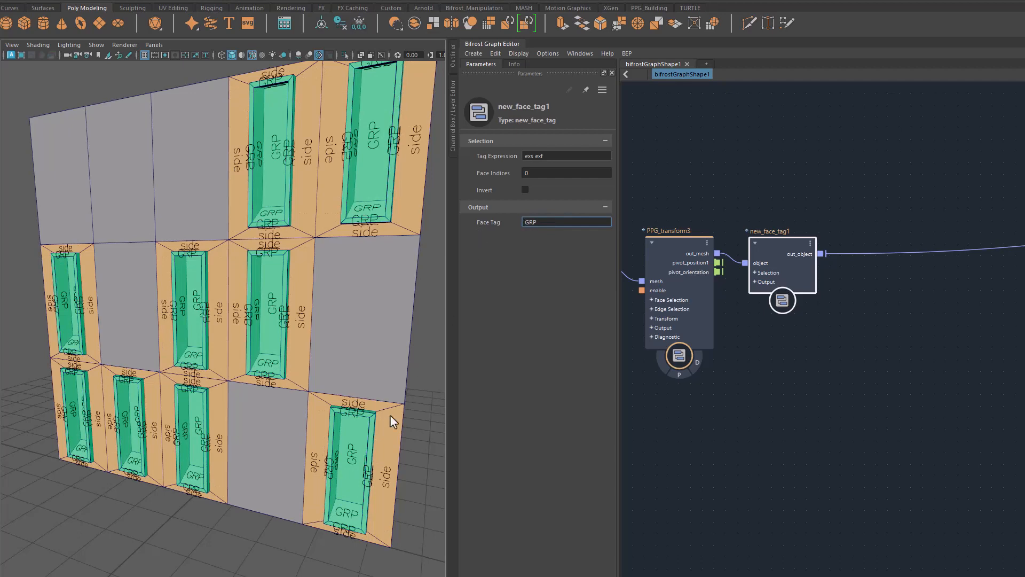
alt+drag(280, 450, 346, 442)
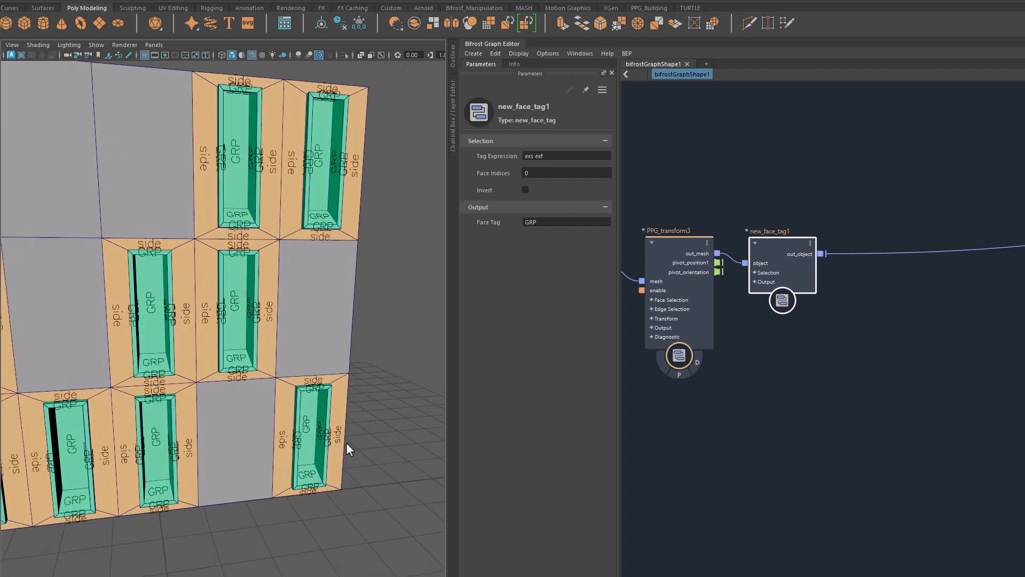
alt+right_drag(347, 442, 261, 431)
alt+drag(262, 431, 331, 414)
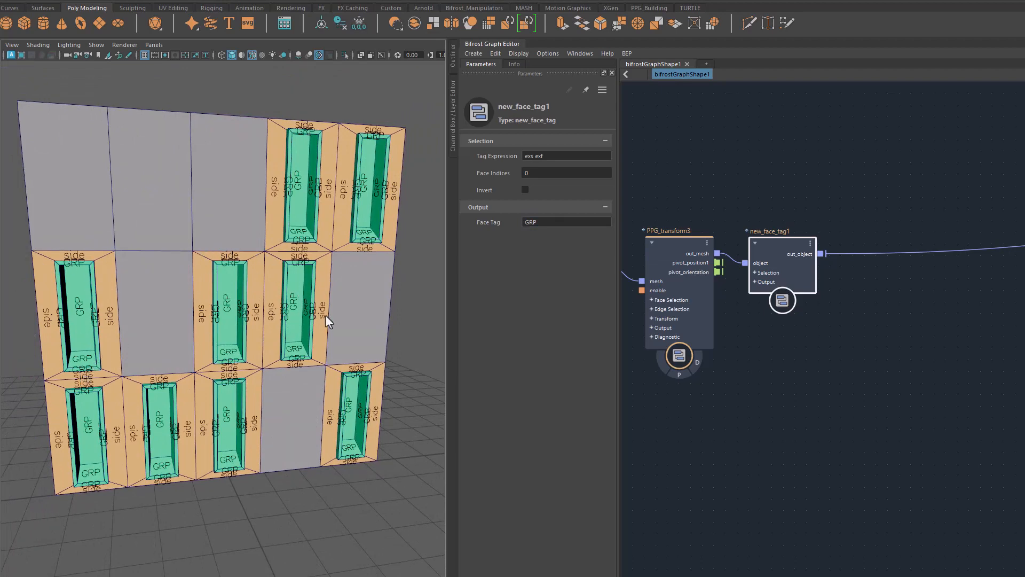
Examine the GRP and side tags on the window faces of the wall from several angles and distances.
alt+drag(312, 465, 202, 422)
alt+right_drag(201, 421, 345, 419)
alt+drag(344, 420, 288, 419)
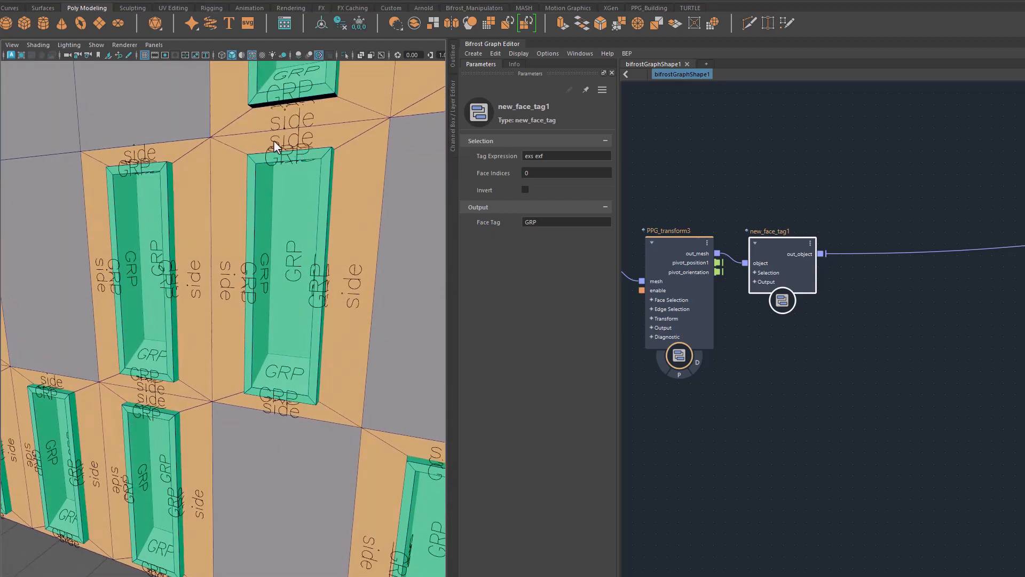
alt+drag(273, 510, 330, 490)
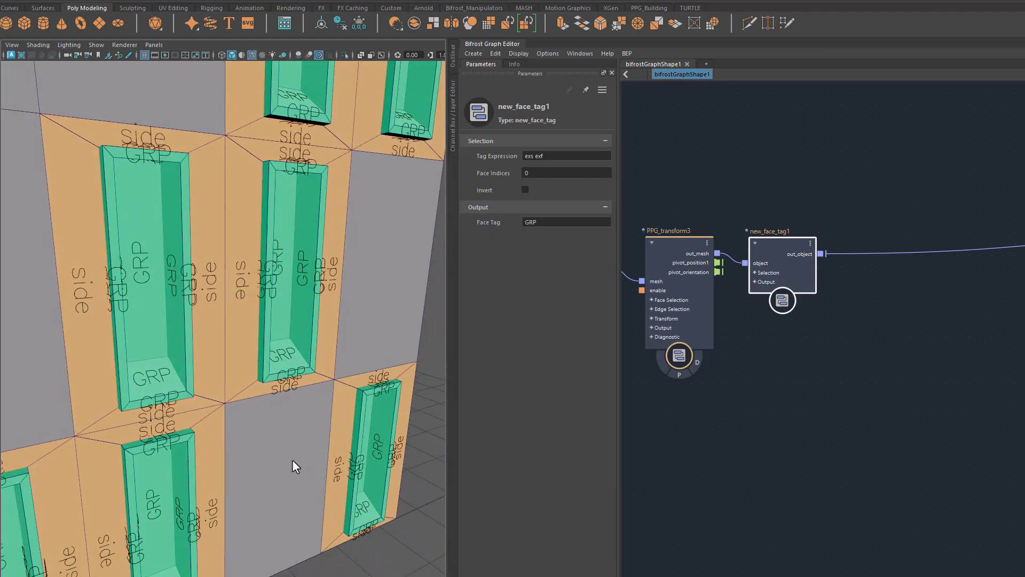
alt+right_drag(293, 460, 233, 467)
alt+drag(233, 466, 331, 513)
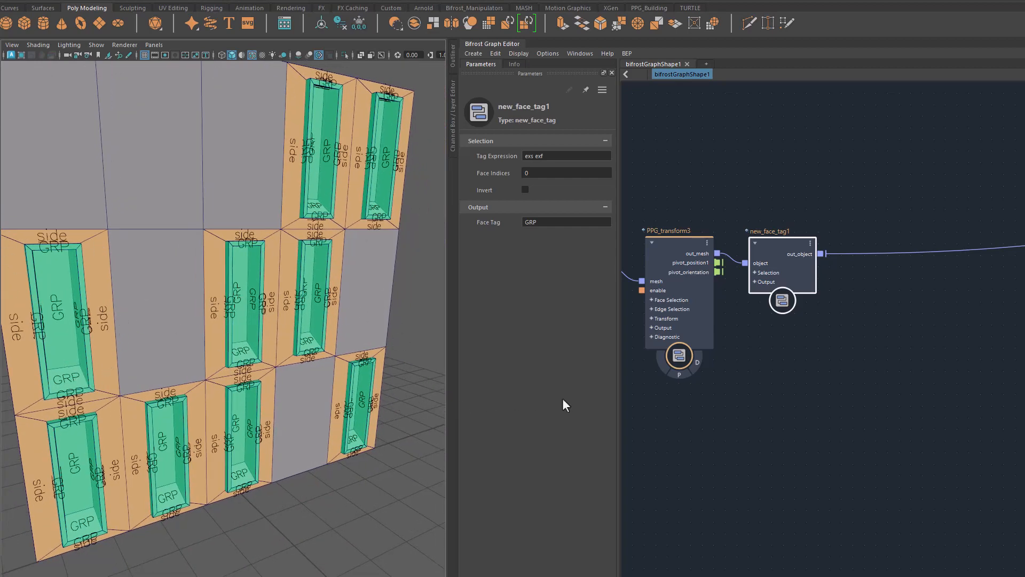
Add a get_face_info node fed by new_face_tag1's out_object.
scroll(867, 438, down, 3)
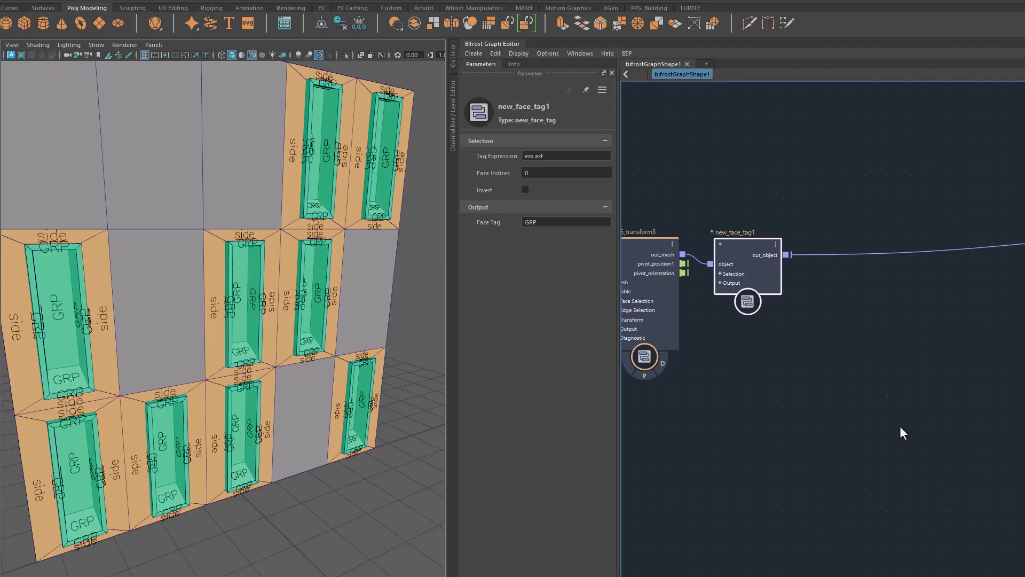
middle_drag(843, 426, 797, 413)
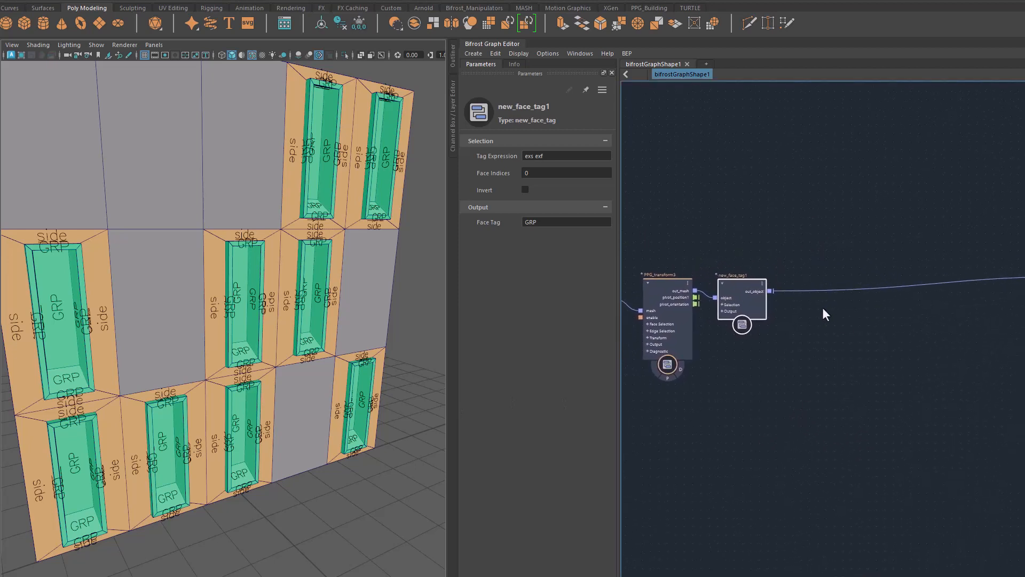
key(Tab)
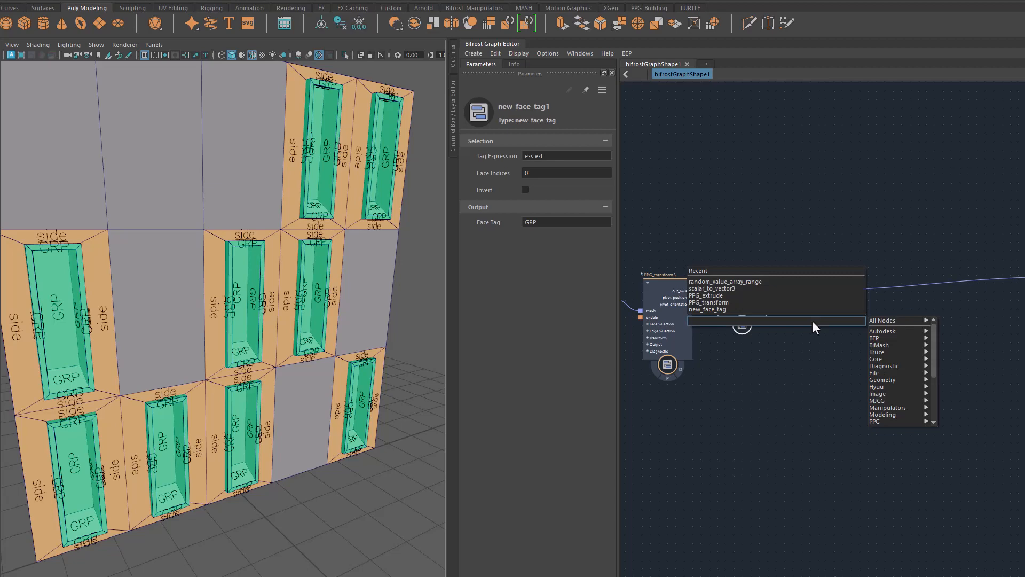
text(gf)
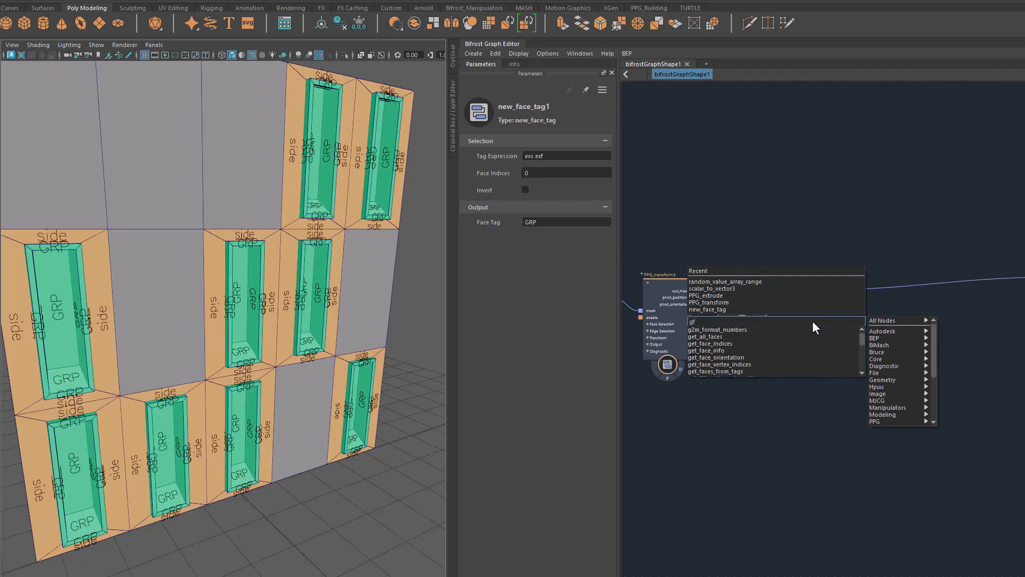
text(info)
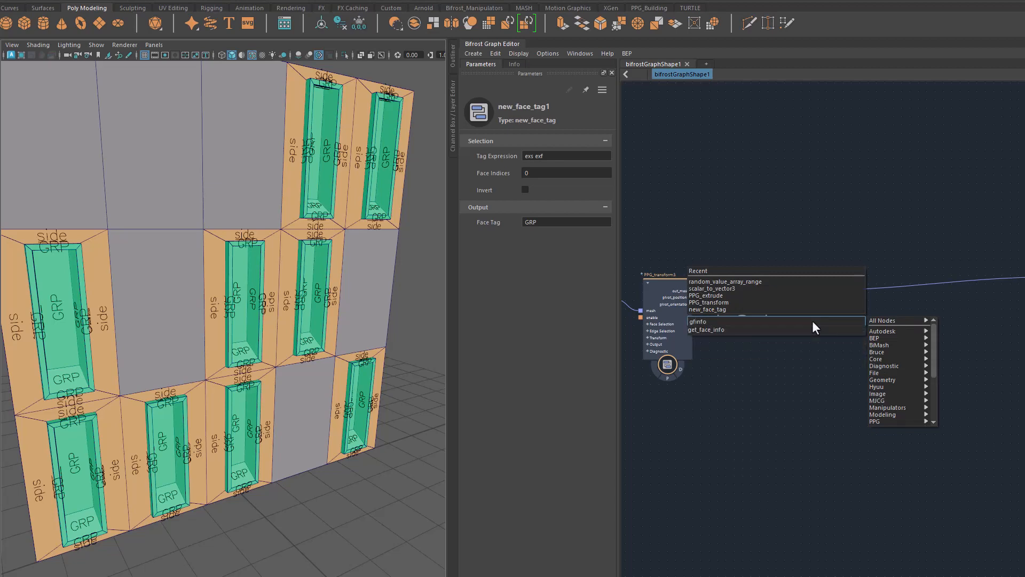
key(Return)
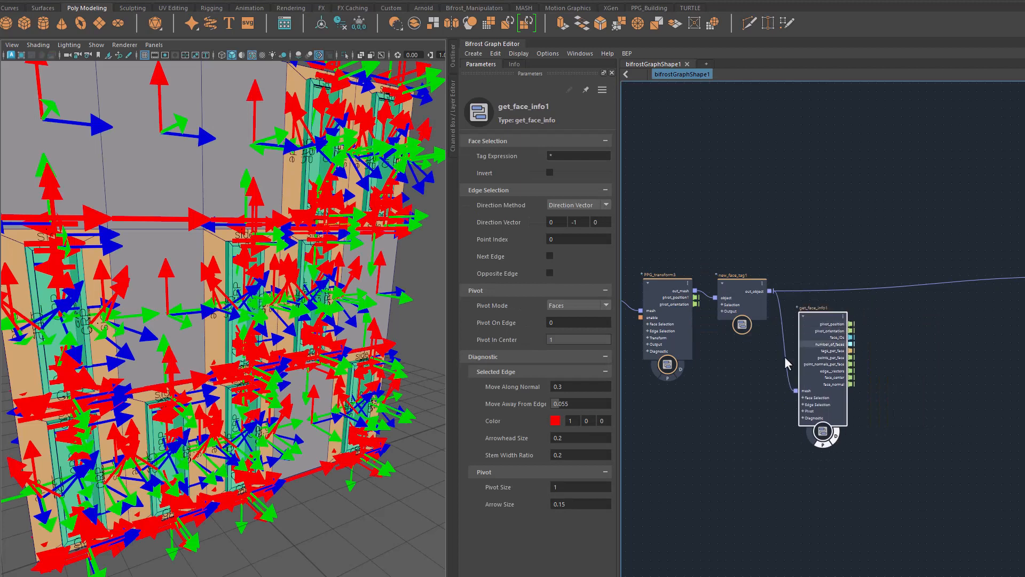
Set get_face_info1's Tag Expression to GRP and switch off the node's proxy and diagnostic display.
scroll(761, 446, up, 5)
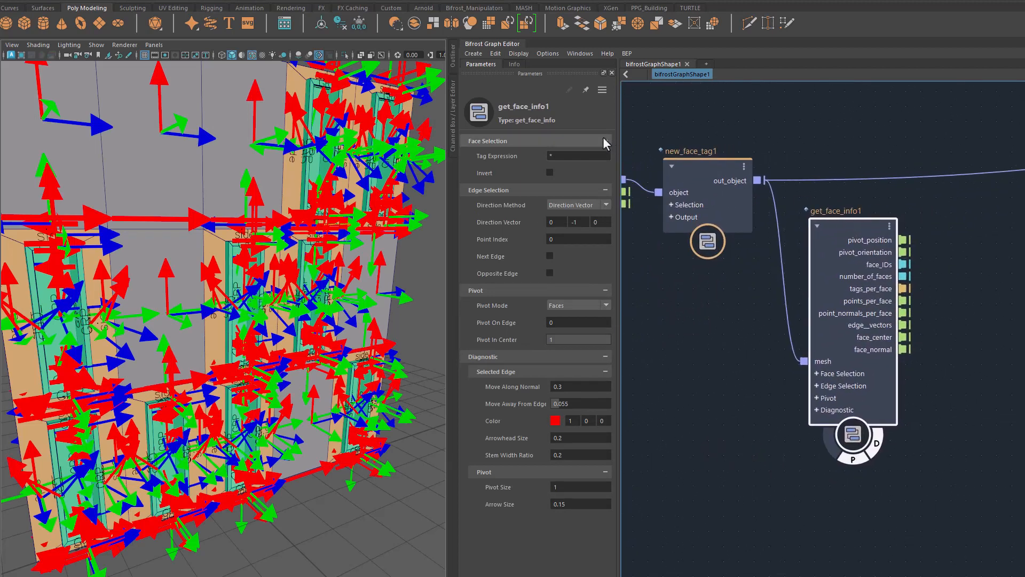
click(572, 155)
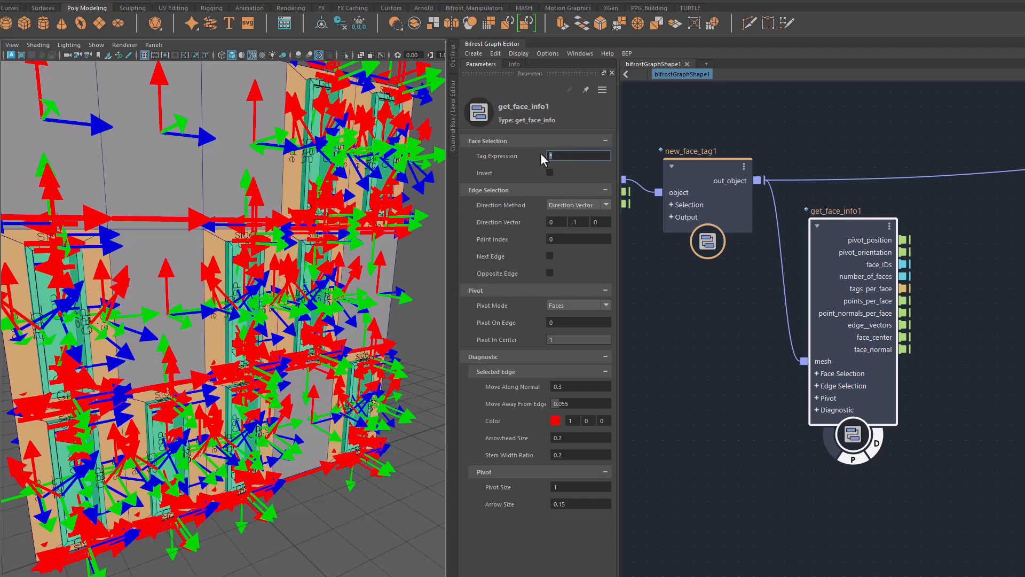
text(GRP)
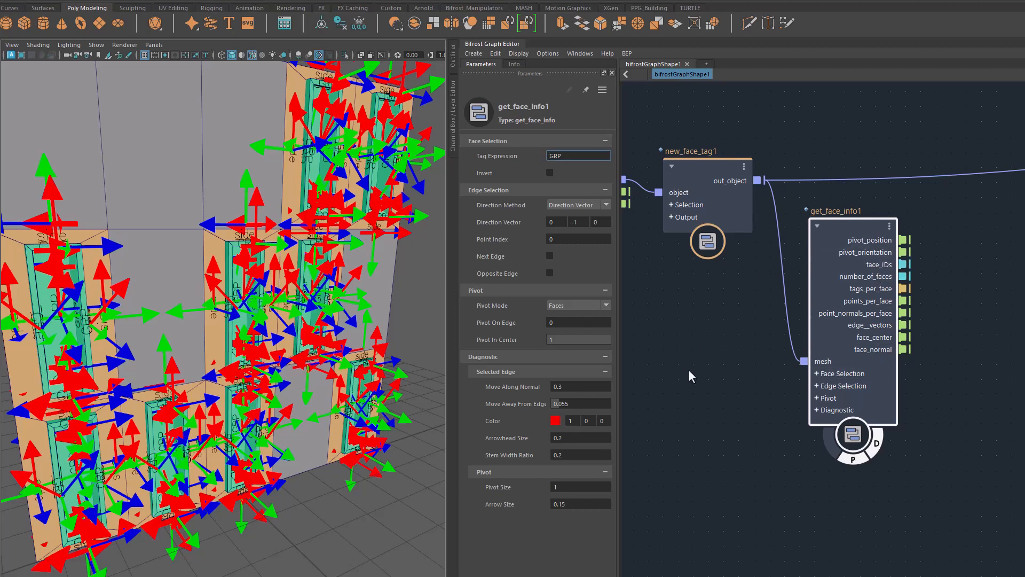
click(853, 466)
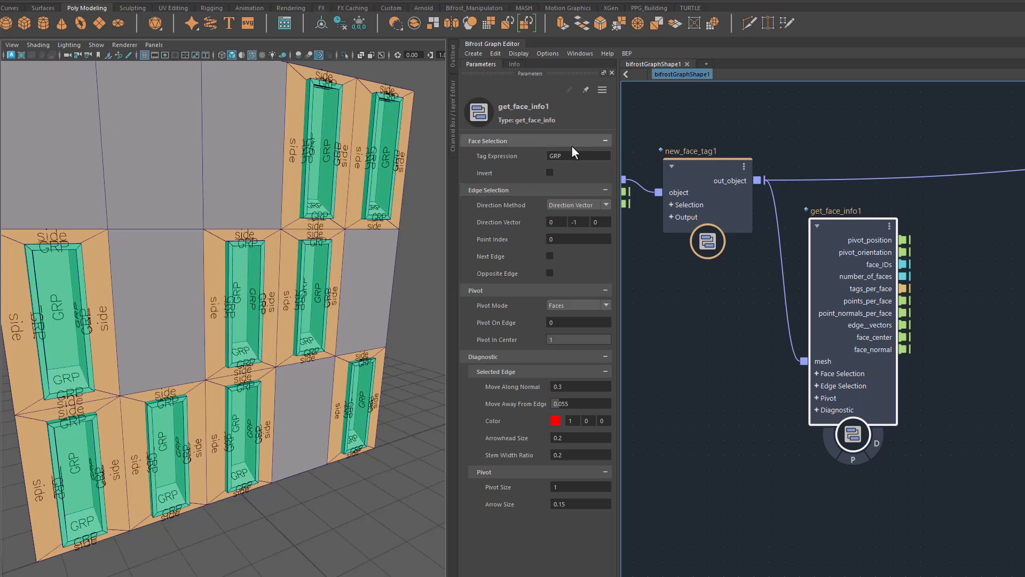
click(568, 155)
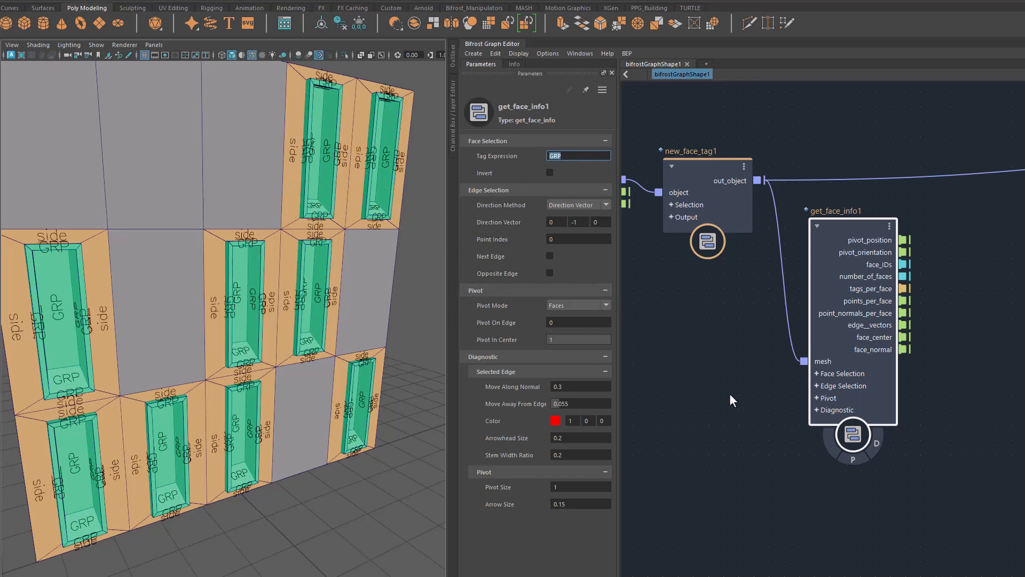
Add a cluster_values node to the graph and place it beside get_face_info1.
middle_drag(730, 400, 667, 404)
middle_drag(890, 414, 789, 409)
key(Tab)
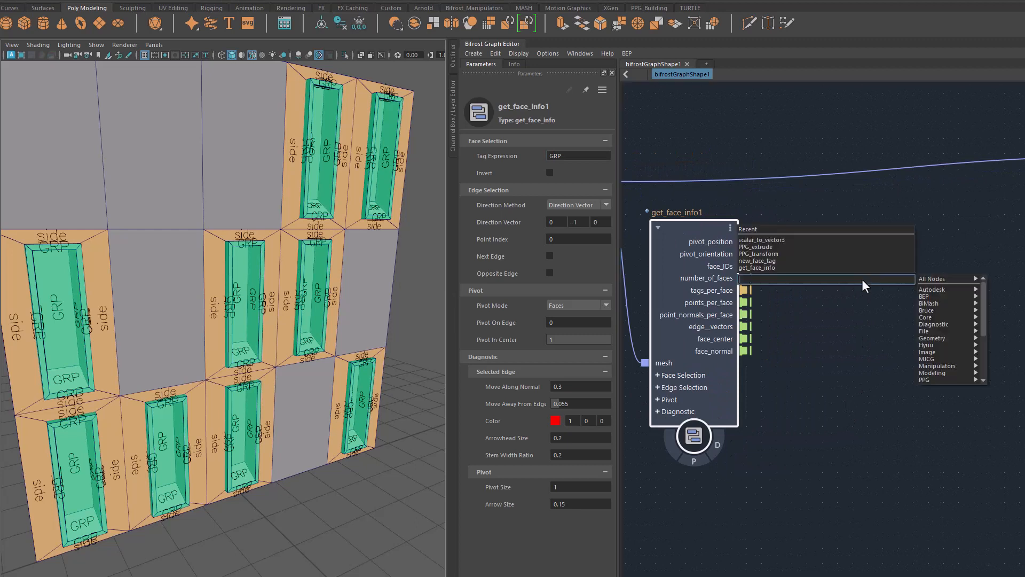
click(848, 419)
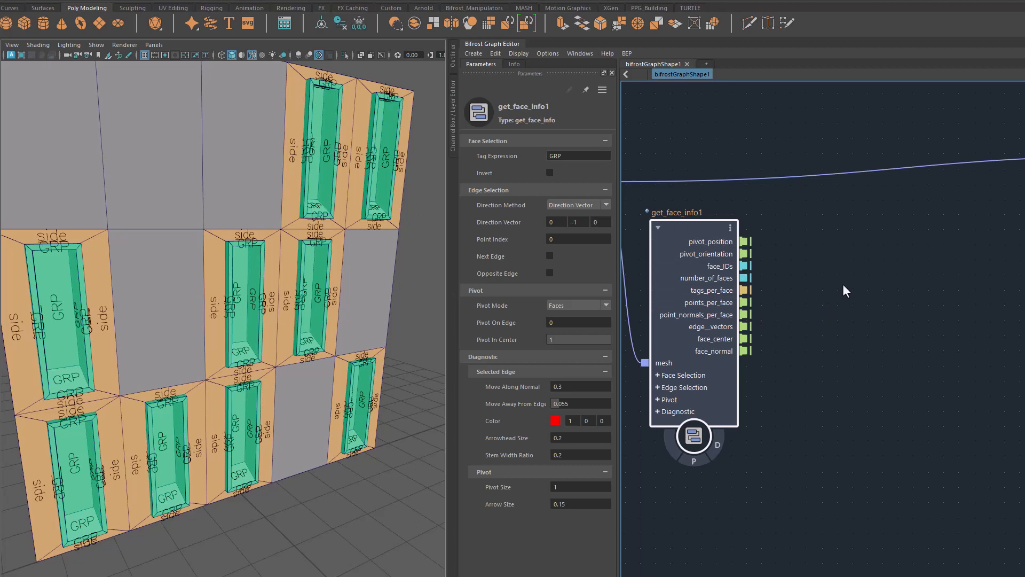
key(Tab)
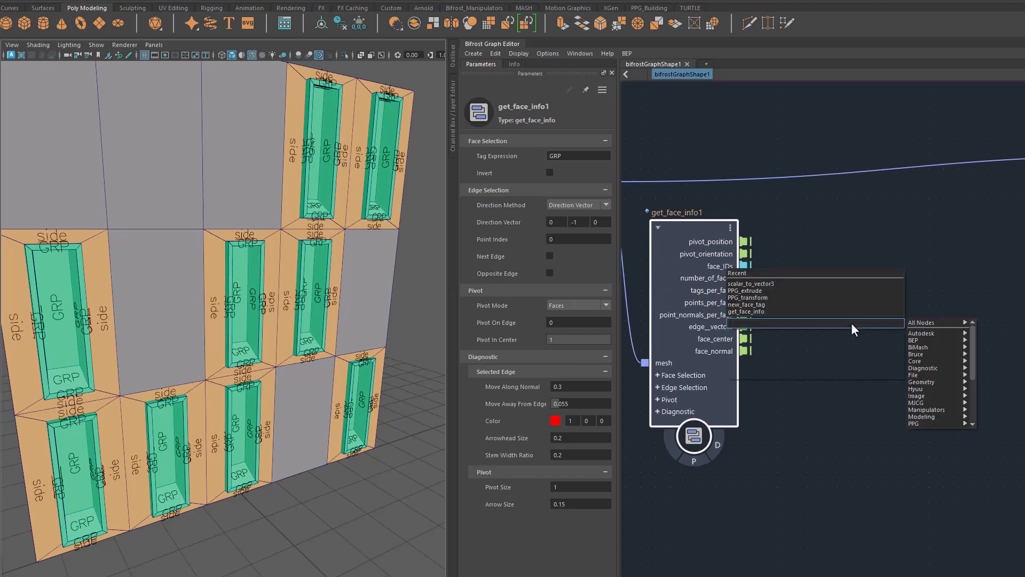
text(clus)
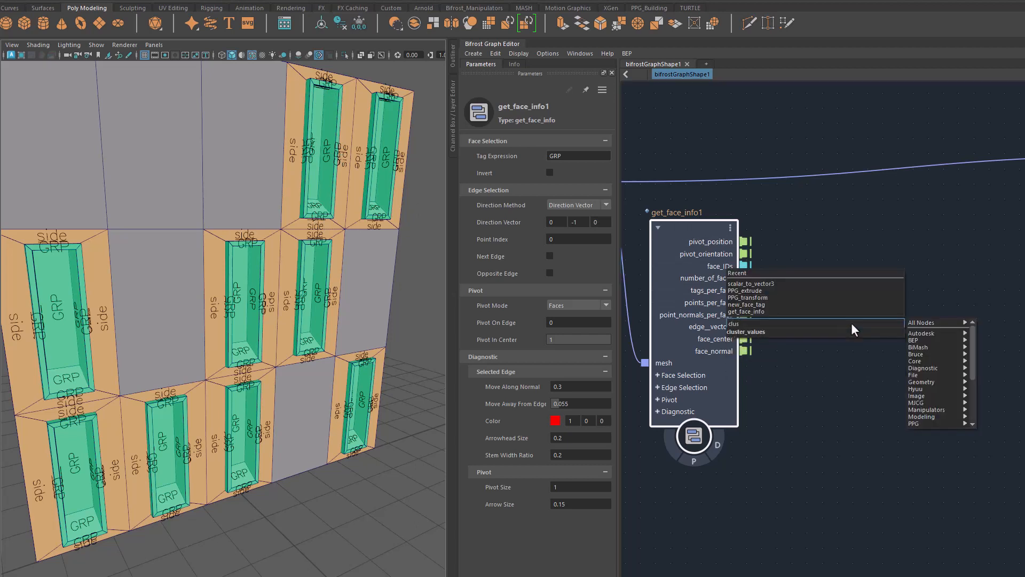
key(Return)
drag(875, 400, 889, 344)
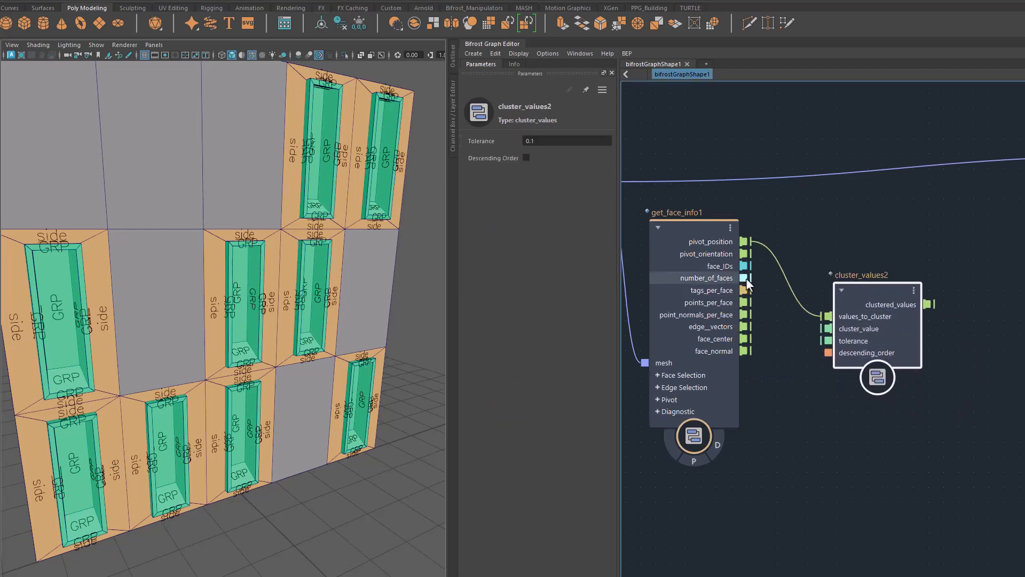
Connect get_face_info1's face_IDs output to cluster_values2's values_to_cluster input and move cluster_values2 farther along the graph.
drag(743, 266, 828, 316)
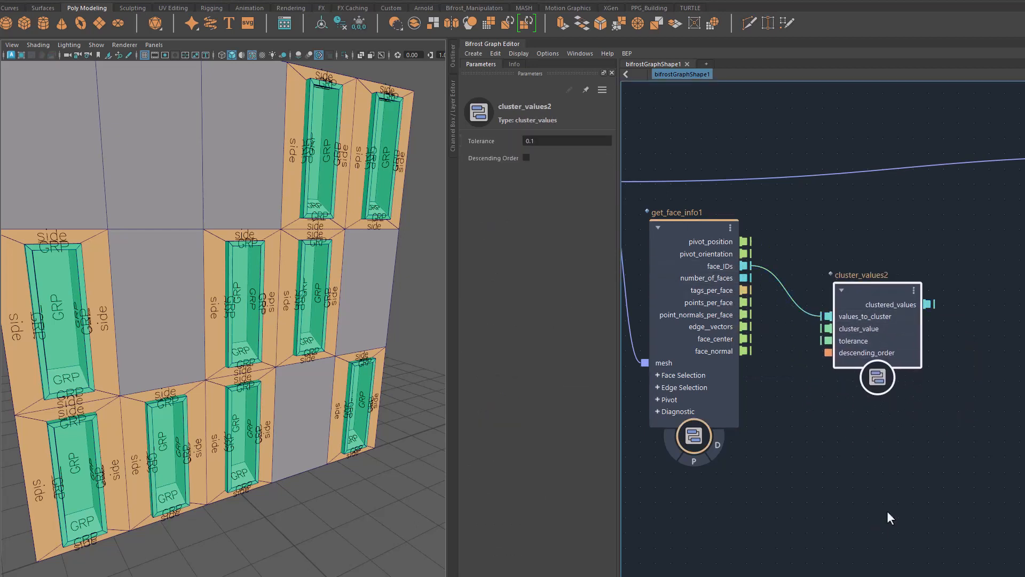
click(791, 527)
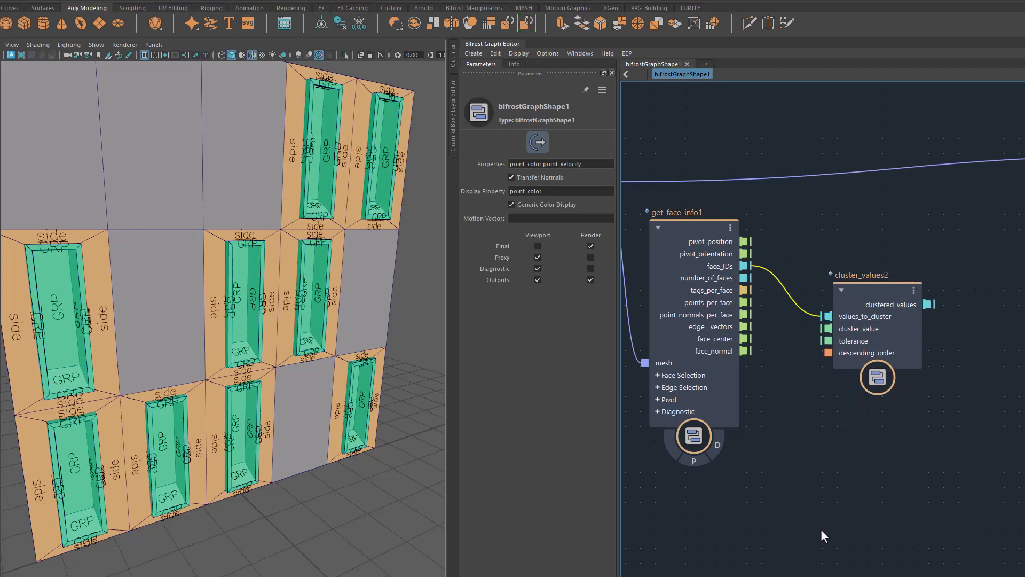
drag(876, 350, 912, 324)
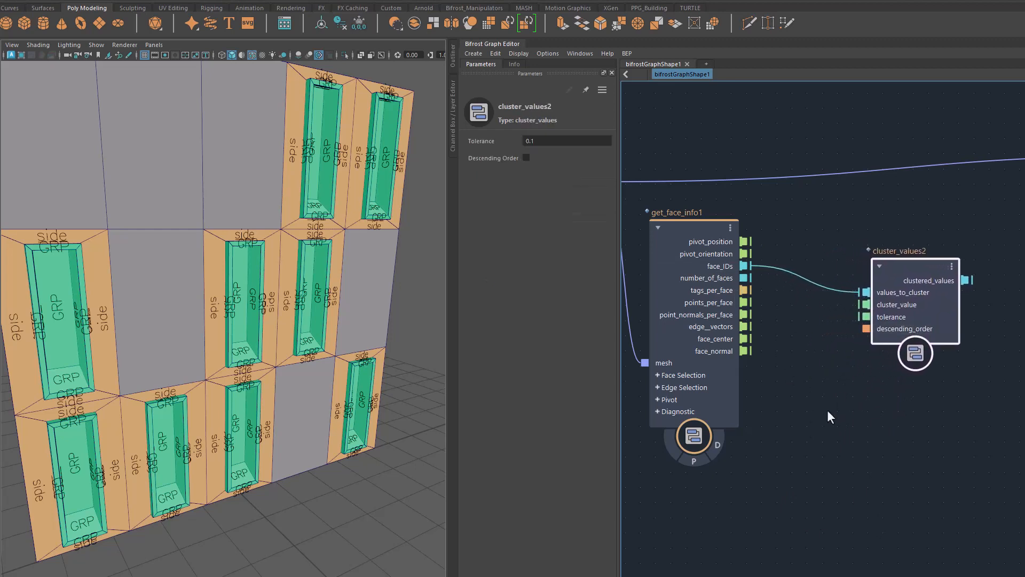
Try connecting face_center directly to cluster_values2's cluster_value input, and cut that connection again.
drag(743, 339, 863, 309)
middle_drag(896, 447, 891, 448)
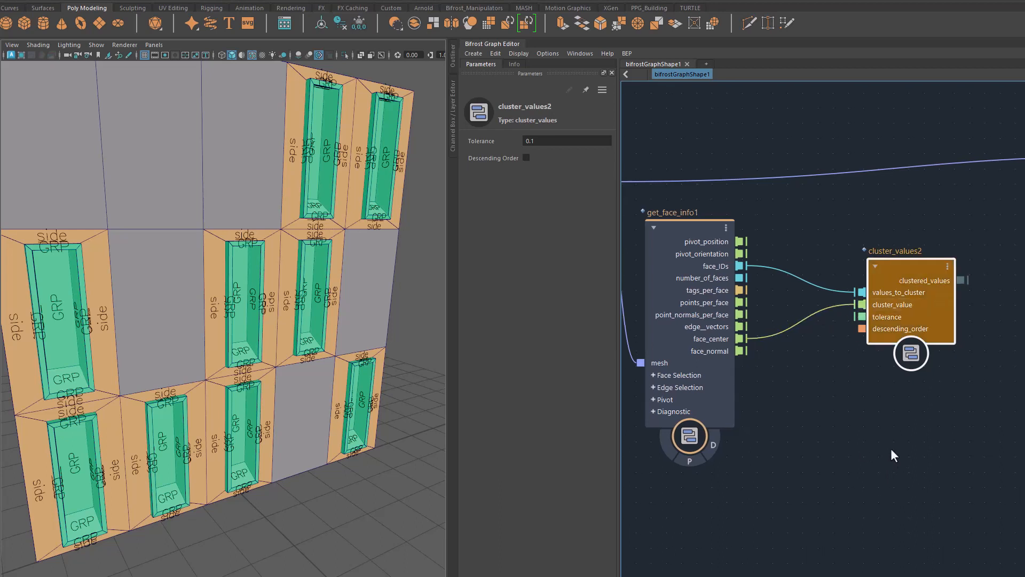
drag(832, 307, 825, 367)
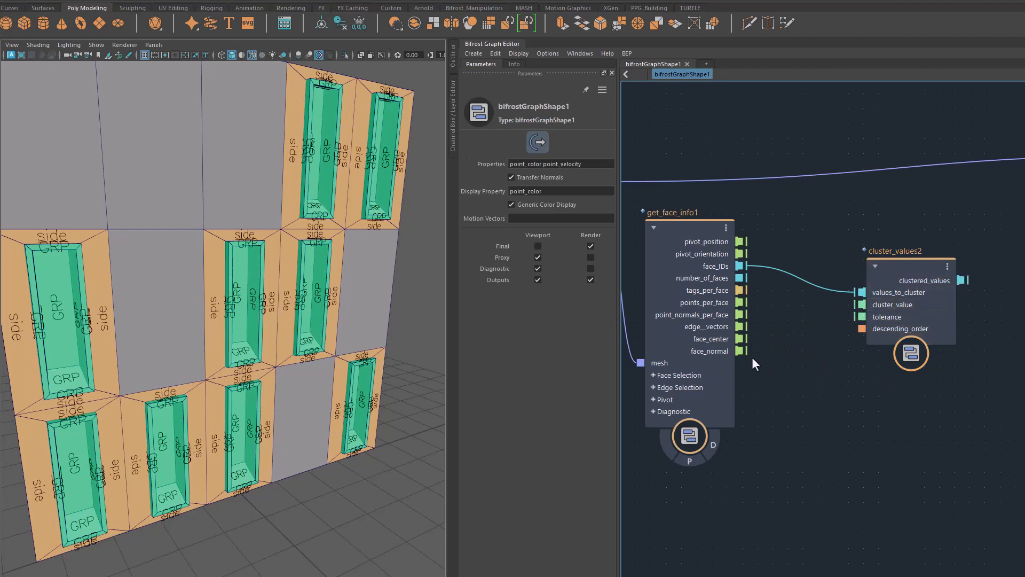
Add a vector3_to_scalar node and place it between get_face_info1 and cluster_values2.
middle_drag(811, 443, 838, 444)
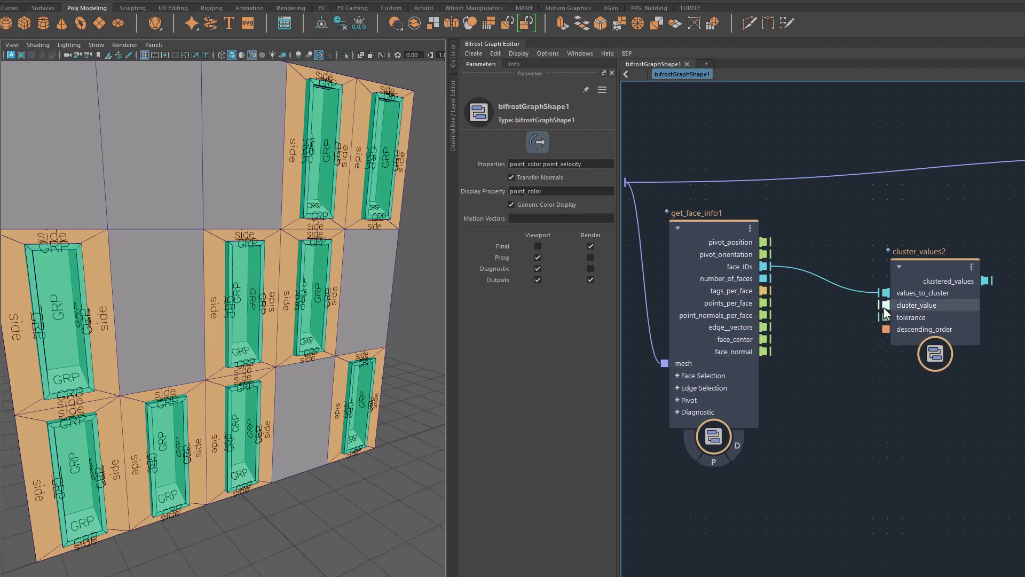
key(Tab)
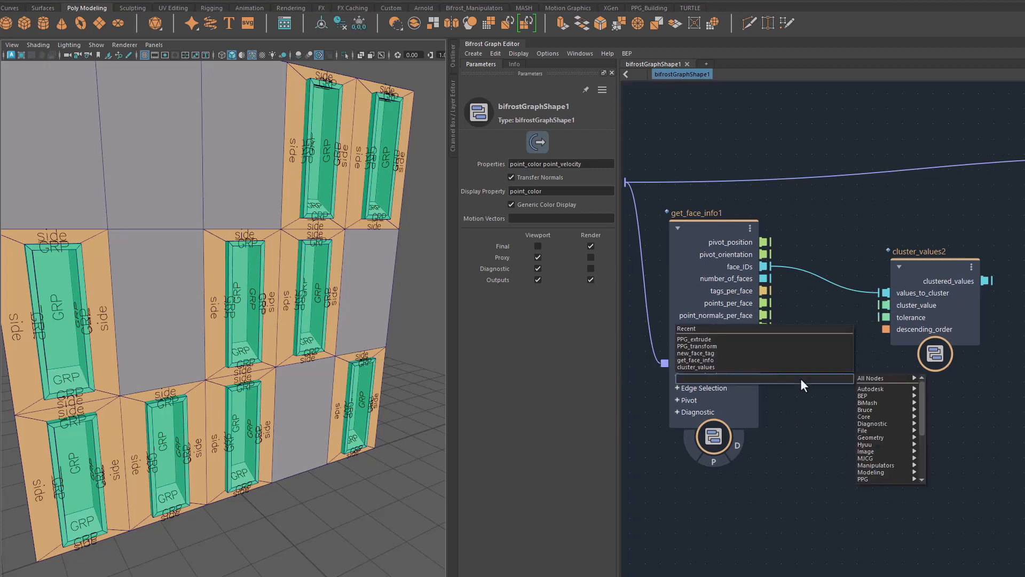
text(vets)
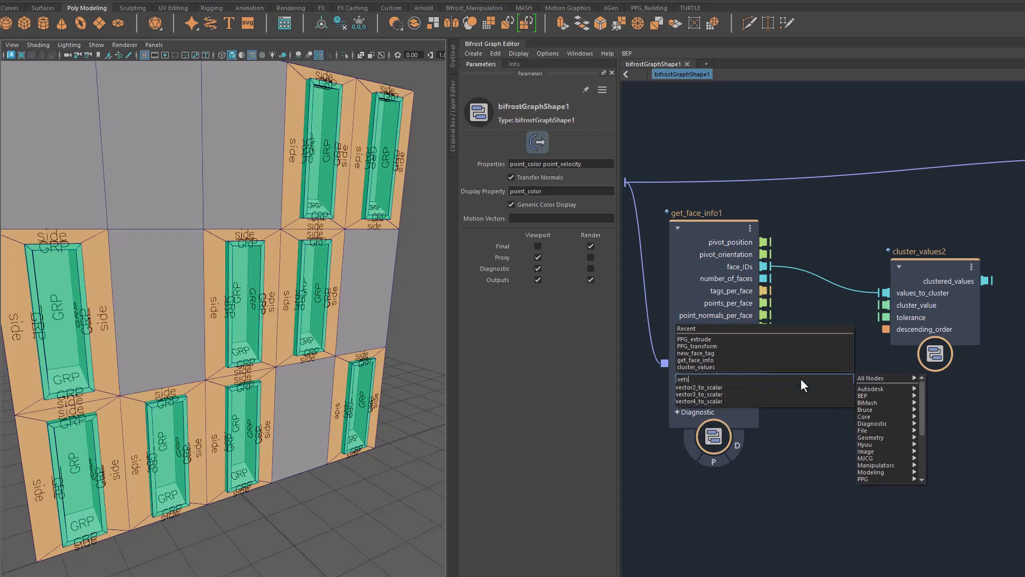
key(Down)
key(Down)
key(Return)
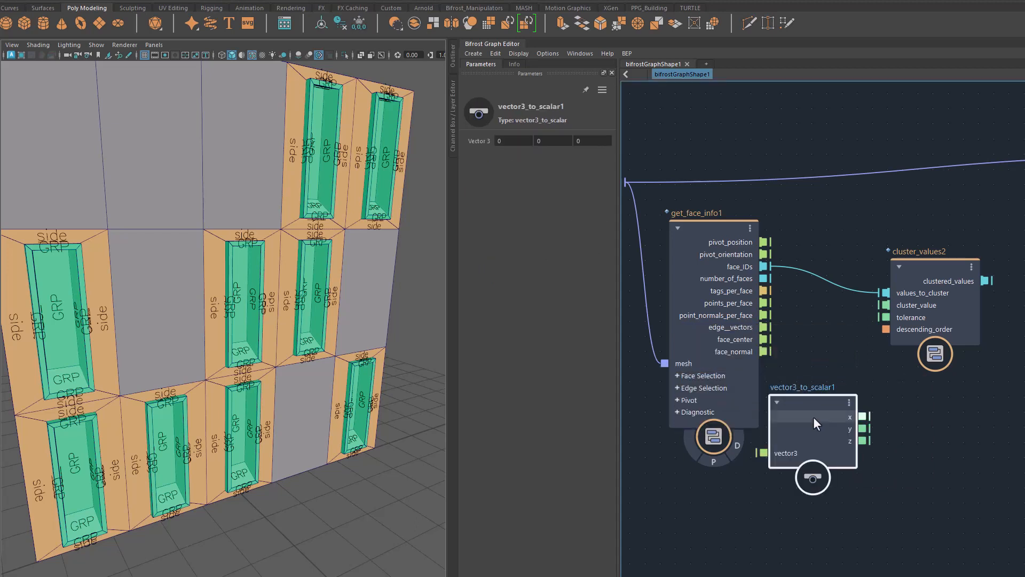
drag(814, 422, 843, 398)
Feed face_center into vector3_to_scalar1 and connect its y output to cluster_values2's cluster_value input, spacing the nodes apart.
drag(766, 336, 811, 422)
drag(942, 303, 982, 306)
click(836, 391)
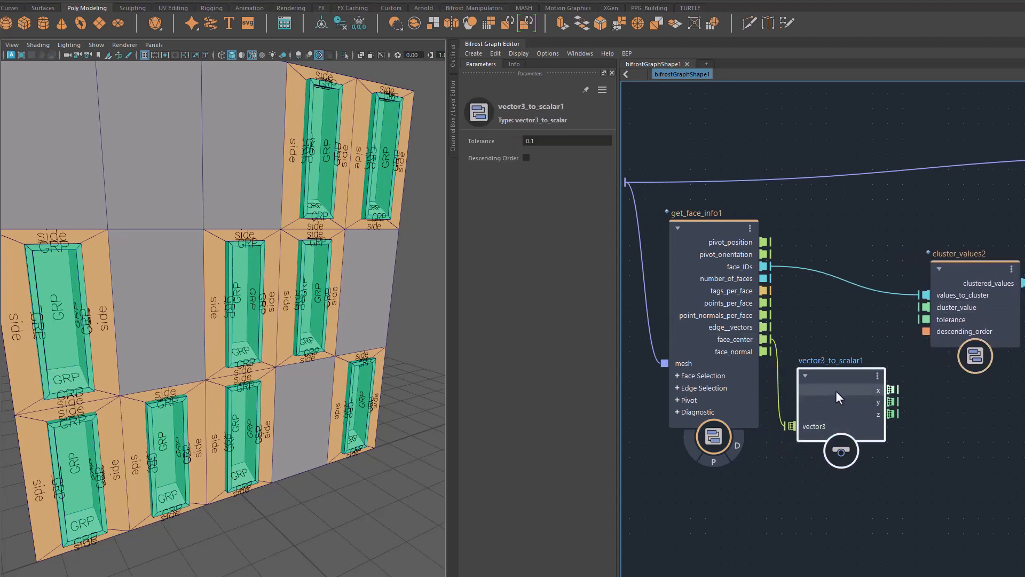
drag(836, 398, 926, 309)
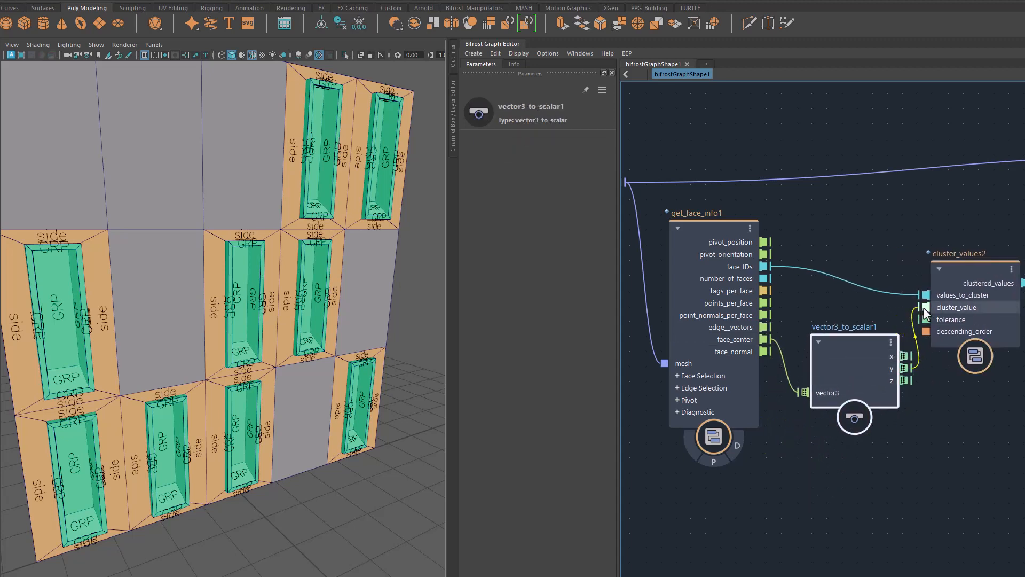
Move the PPG_diagnostc node farther along the graph to make room after cluster_values2.
middle_drag(956, 501, 742, 521)
click(1015, 187)
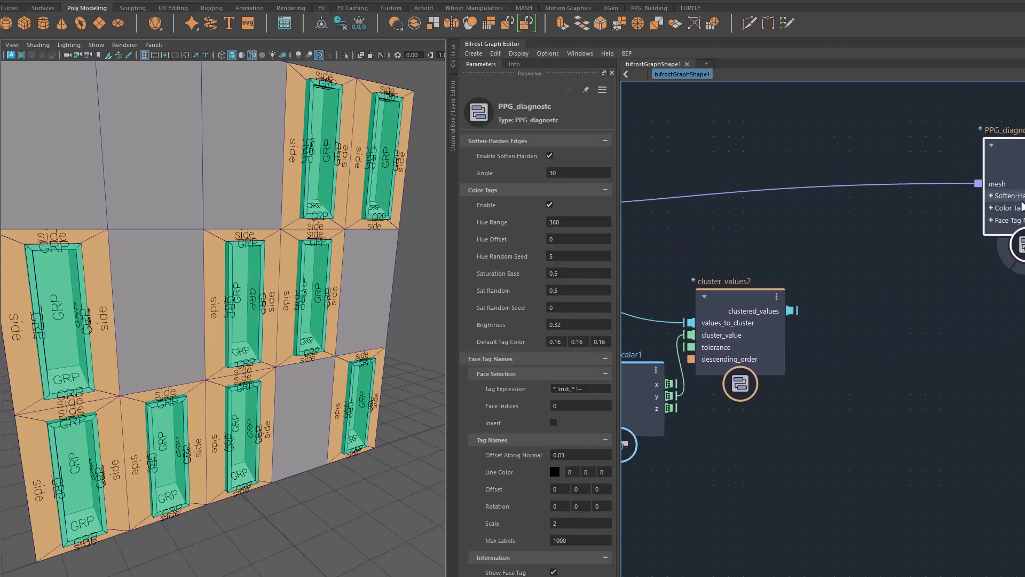
drag(994, 201, 1024, 213)
Add a pattern_rename node and place it after cluster_values2.
middle_drag(797, 317, 854, 298)
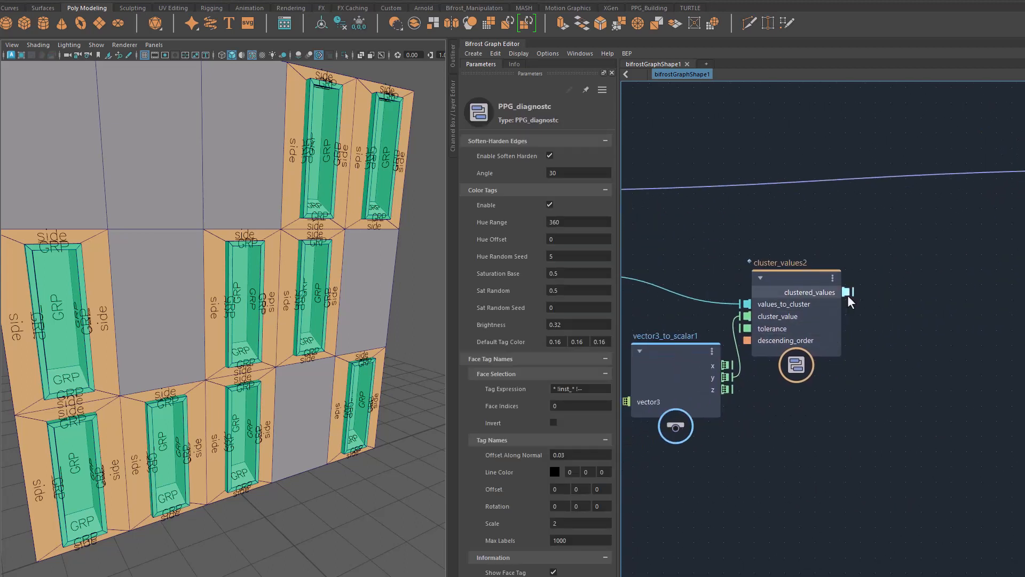
middle_drag(931, 346, 869, 344)
key(Tab)
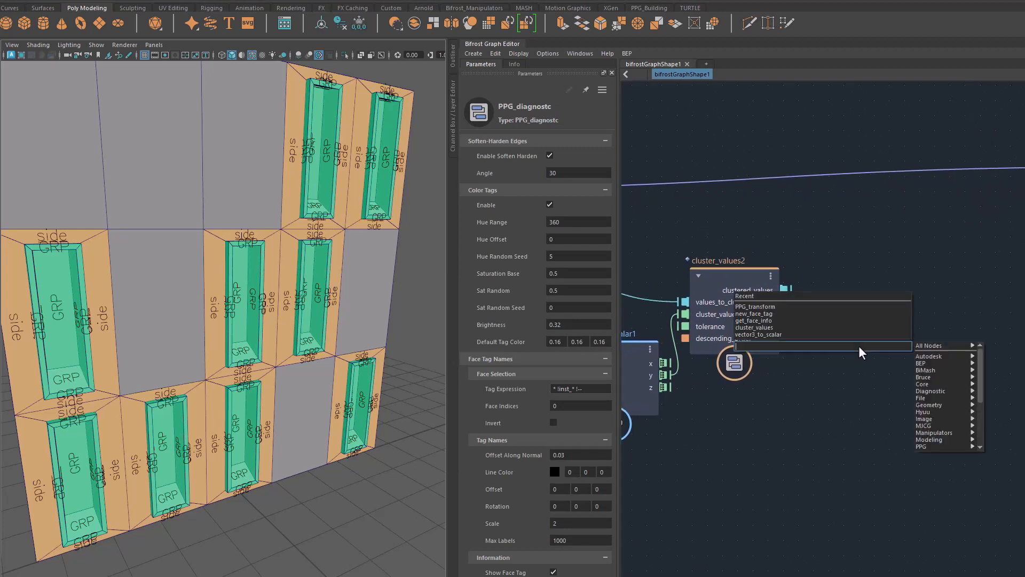
text(pattre)
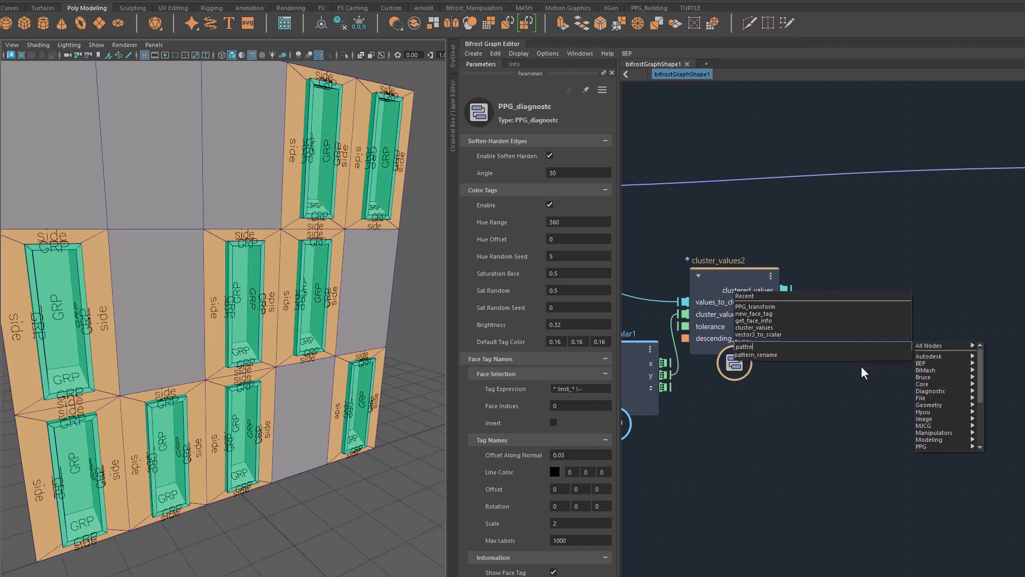
key(Return)
drag(873, 406, 866, 321)
middle_drag(733, 411, 932, 492)
middle_drag(764, 329, 813, 305)
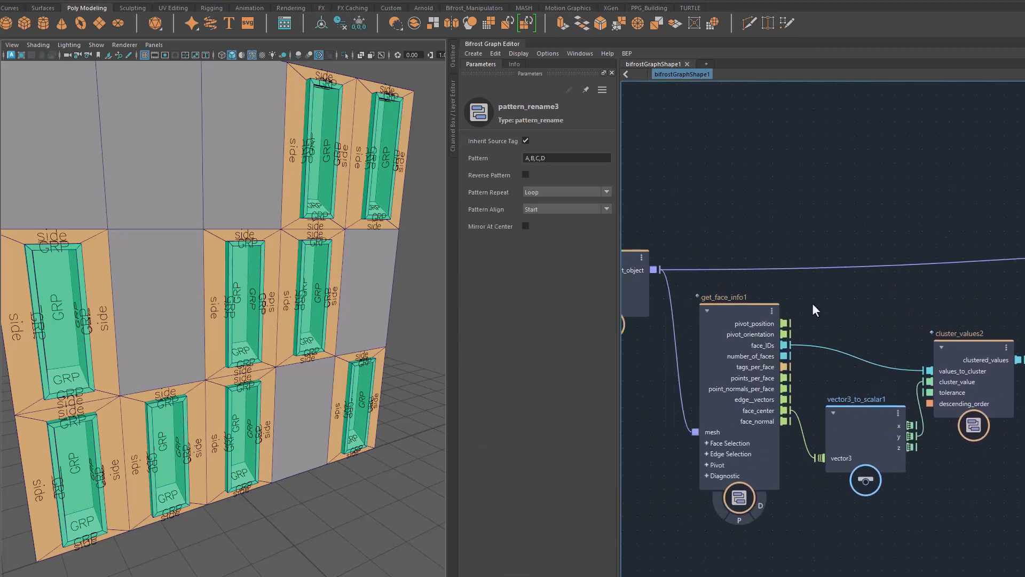
Wire pattern_rename3 between the upstream out_object and PPG_diagnostc, with cluster_values2's clustered_values feeding face_IDs_to_rename.
drag(652, 271, 932, 331)
middle_drag(923, 426, 721, 383)
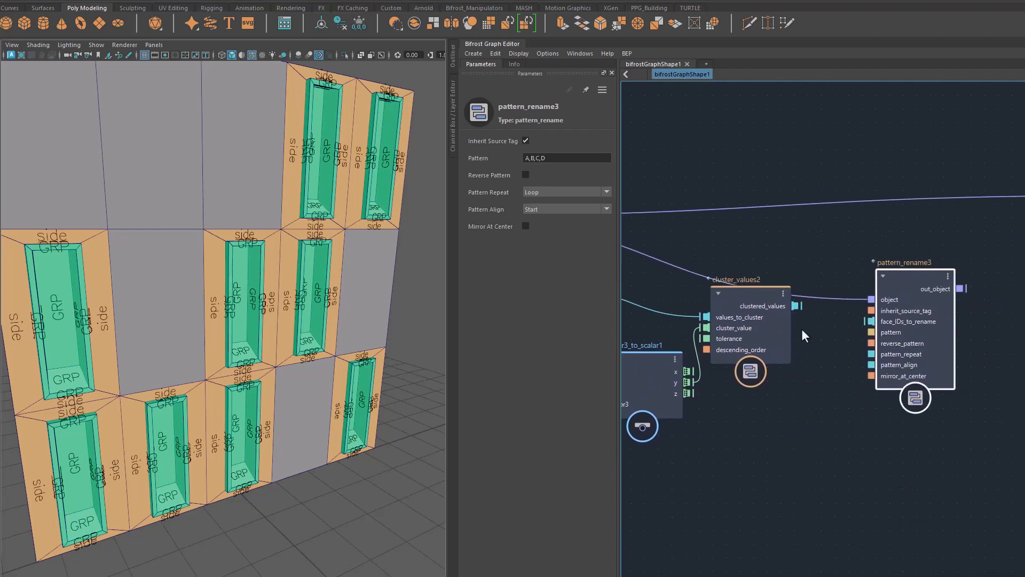
drag(797, 305, 825, 355)
alt+middle_drag(773, 473, 777, 473)
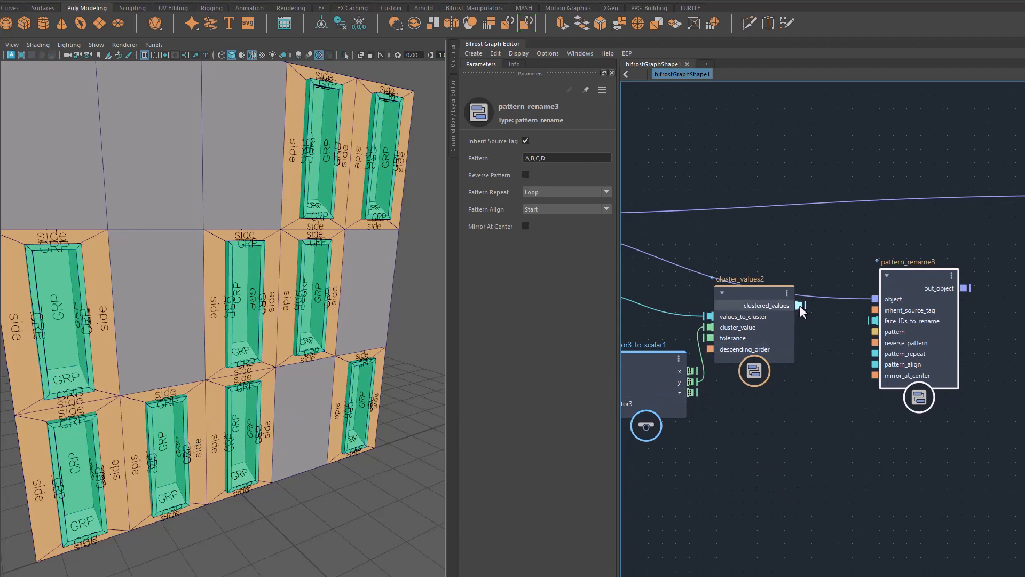
drag(799, 306, 872, 320)
drag(936, 380, 933, 377)
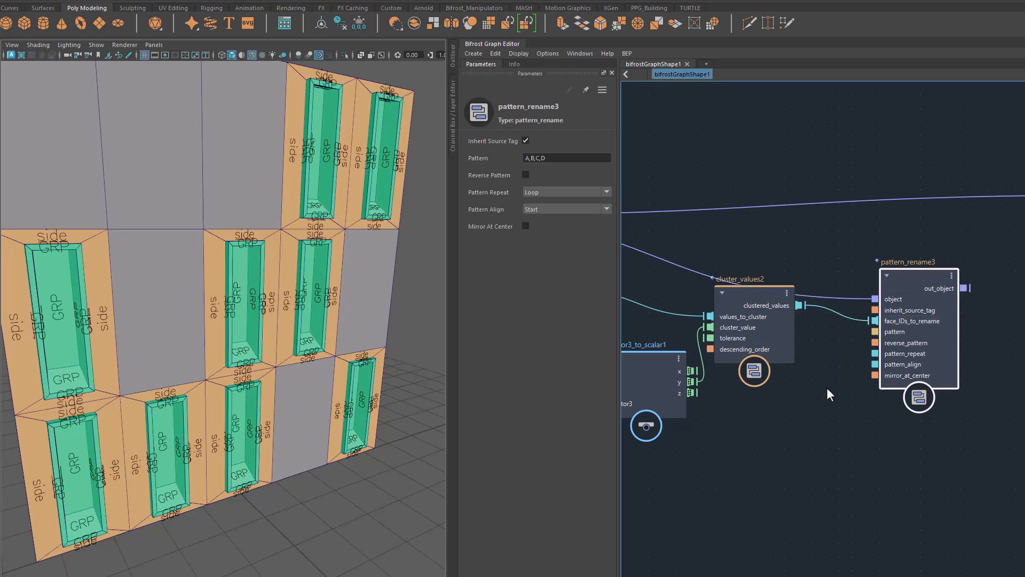
drag(911, 276, 1024, 196)
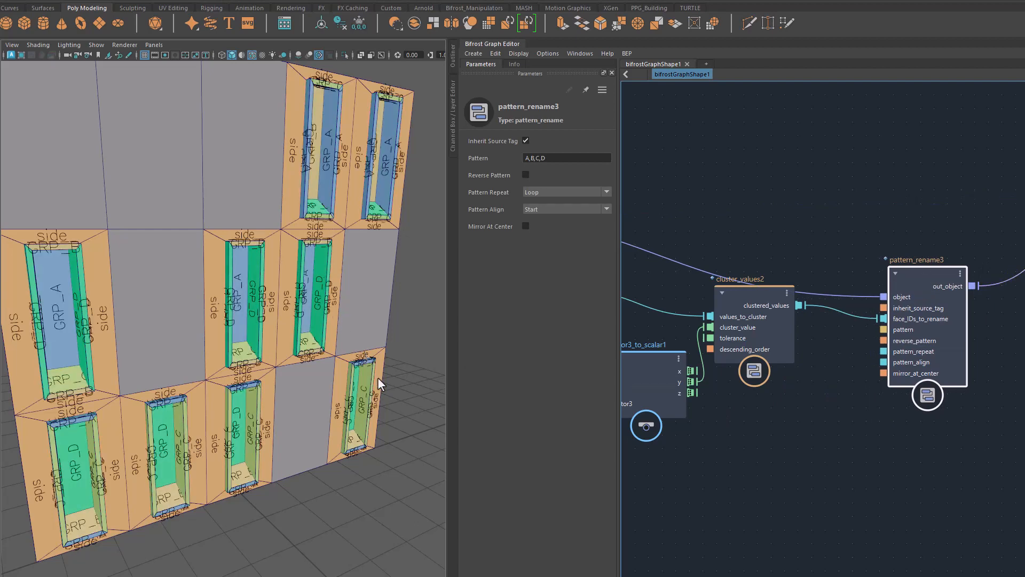
mouse_move(377, 377)
alt+mouse_down()
mouse_move(354, 379)
mouse_move(376, 375)
alt+mouse_up()
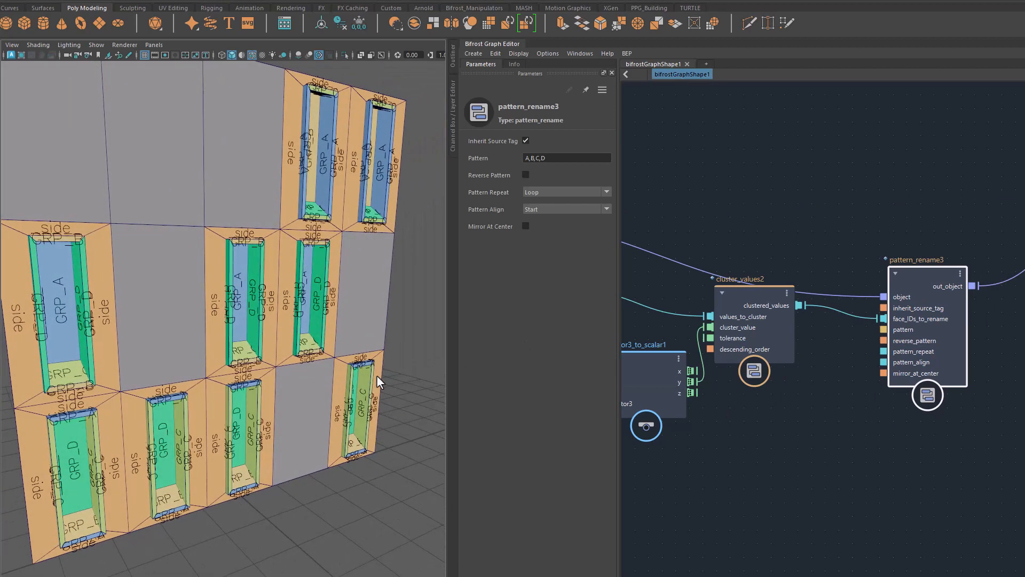
Nudge the cluster_values2 node lower and raise its tolerance to 2.942.
drag(733, 304, 744, 327)
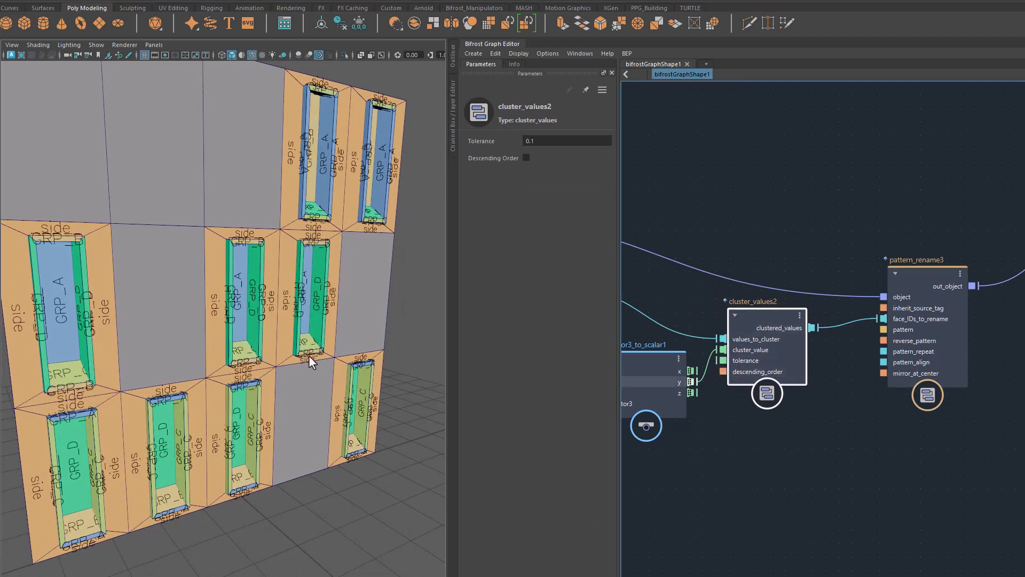
drag(760, 319, 762, 316)
drag(473, 142, 788, 160)
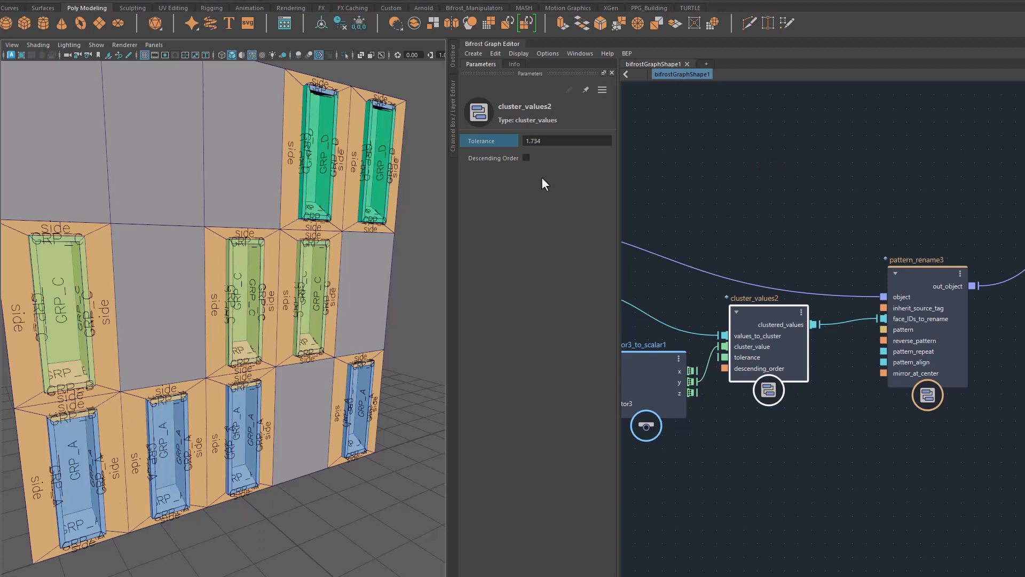
drag(538, 142, 608, 146)
alt+drag(393, 435, 260, 471)
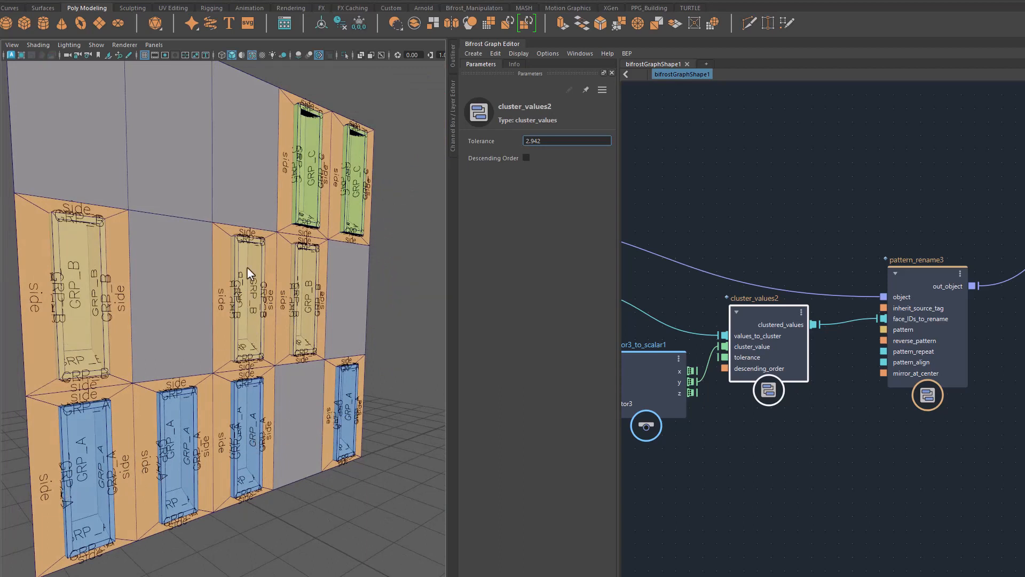
Inspect pattern_rename3's pattern entry alongside the window group tags in the viewport.
click(904, 253)
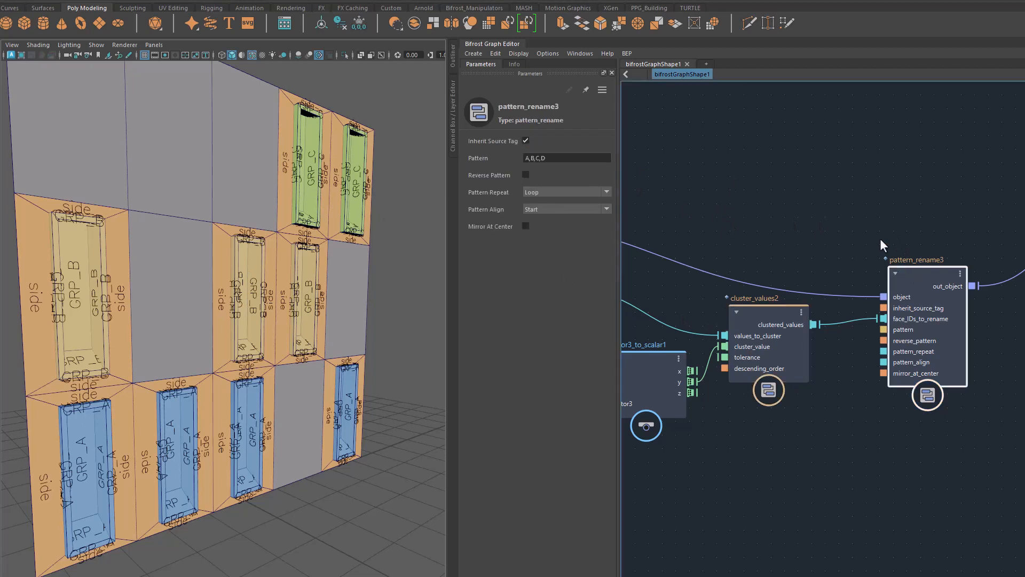
click(550, 158)
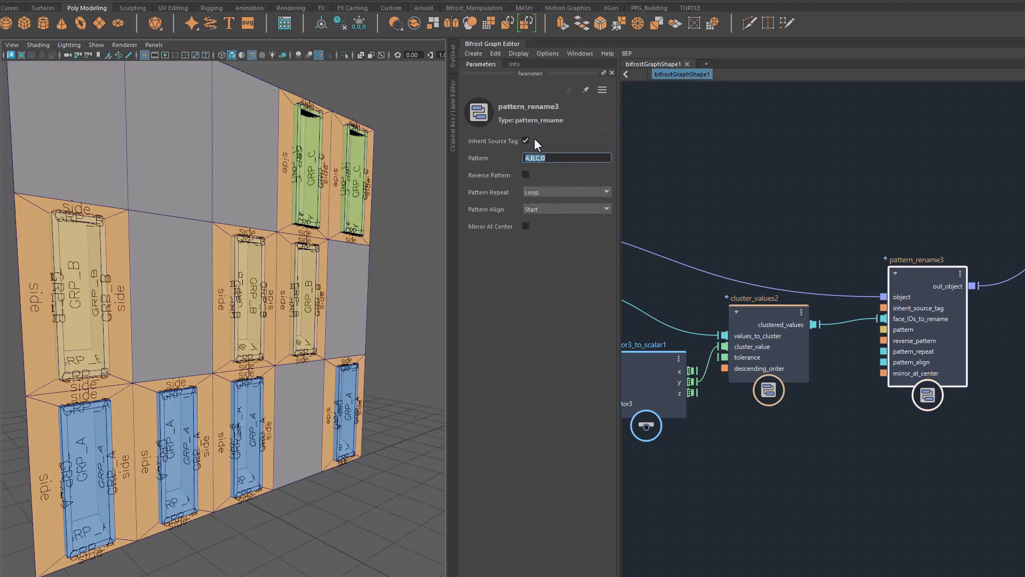
click(551, 364)
alt+drag(374, 390, 364, 399)
alt+middle_drag(364, 399, 345, 402)
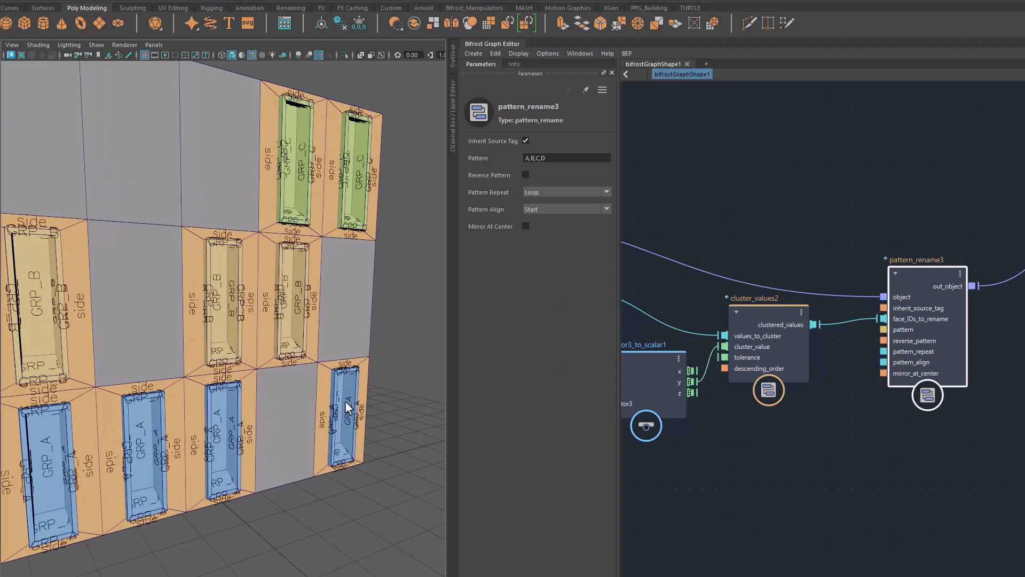
Duplicate cluster_values2 and pattern_rename3 together with their connections and place the copies farther along the graph.
alt+middle_drag(872, 459, 786, 459)
mouse_move(910, 449)
alt+middle_down()
mouse_move(658, 437)
mouse_move(728, 444)
alt+middle_up()
alt+right_drag(853, 384, 841, 438)
alt+middle_drag(763, 437, 849, 409)
click(694, 312)
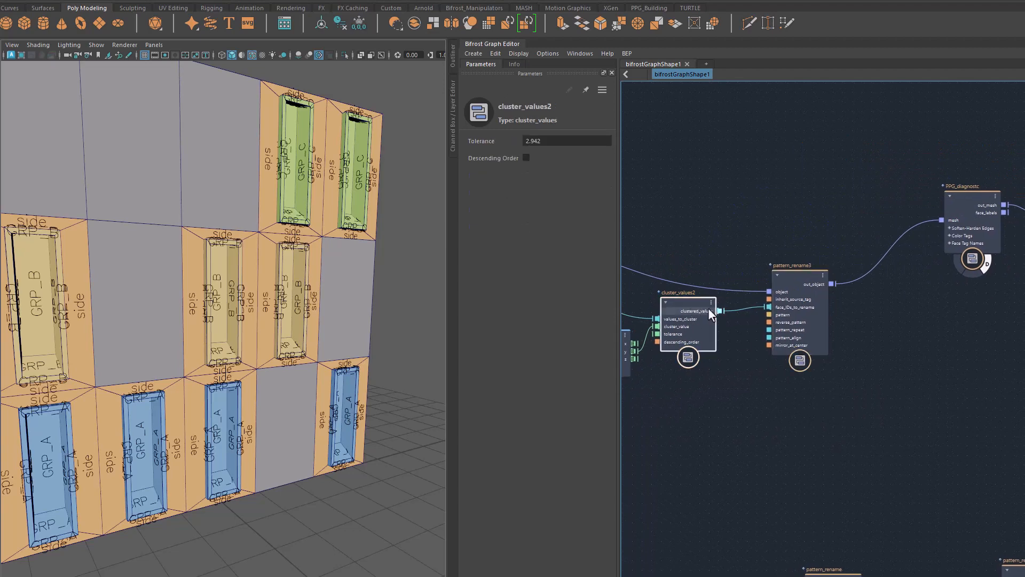
shift+click(788, 285)
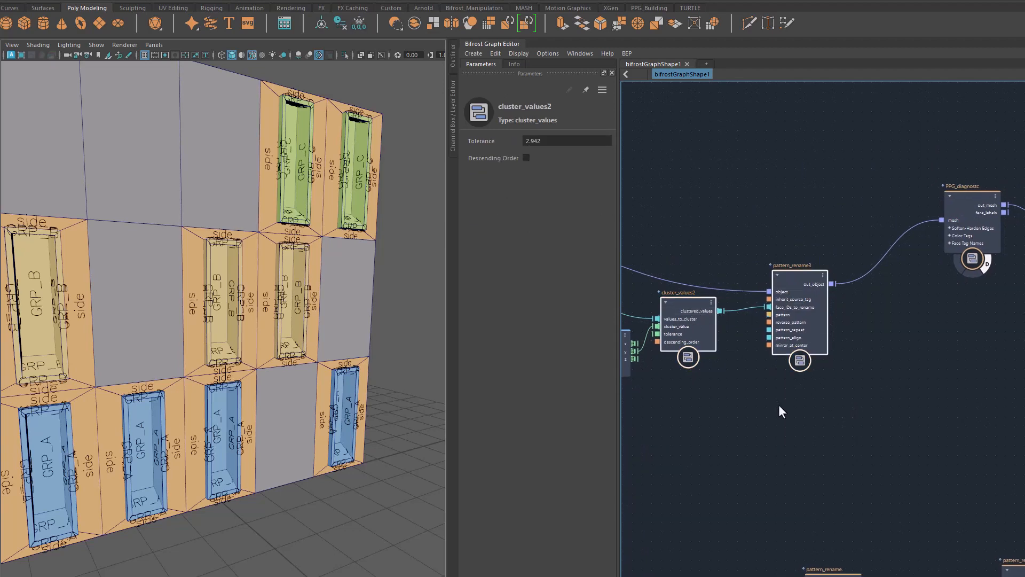
key(ctrl+d)
drag(839, 437, 886, 353)
Reconnect cluster_values3's cluster_value input to the x output of vector3_to_scalar1.
alt+middle_drag(675, 393, 733, 391)
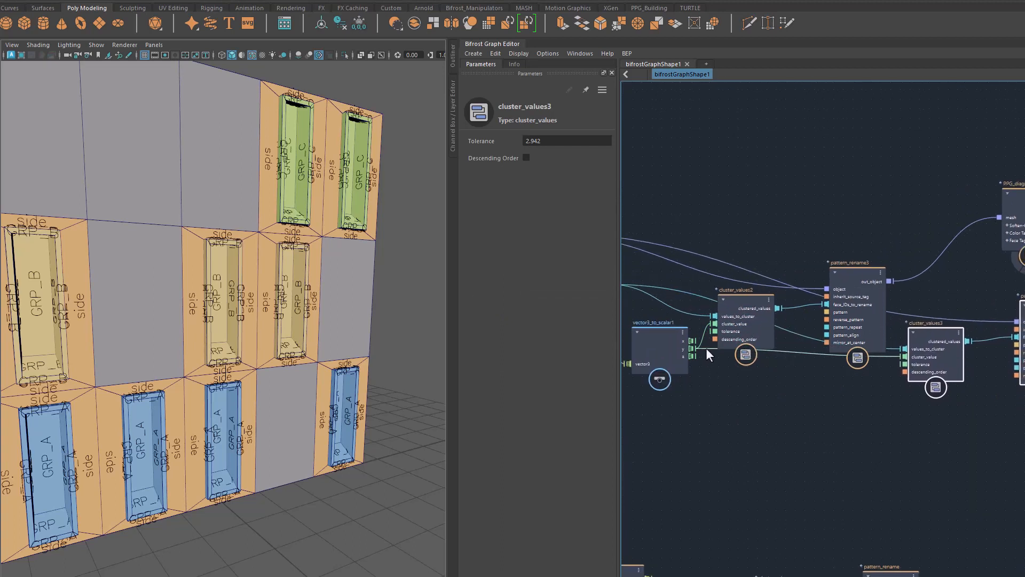
drag(706, 349, 690, 343)
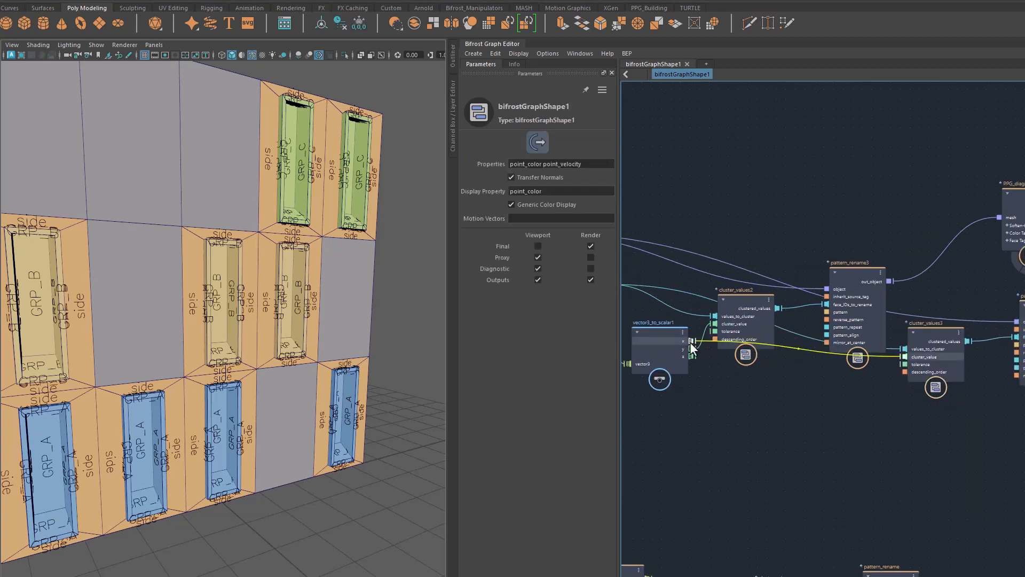
click(851, 432)
alt+middle_drag(819, 429, 681, 436)
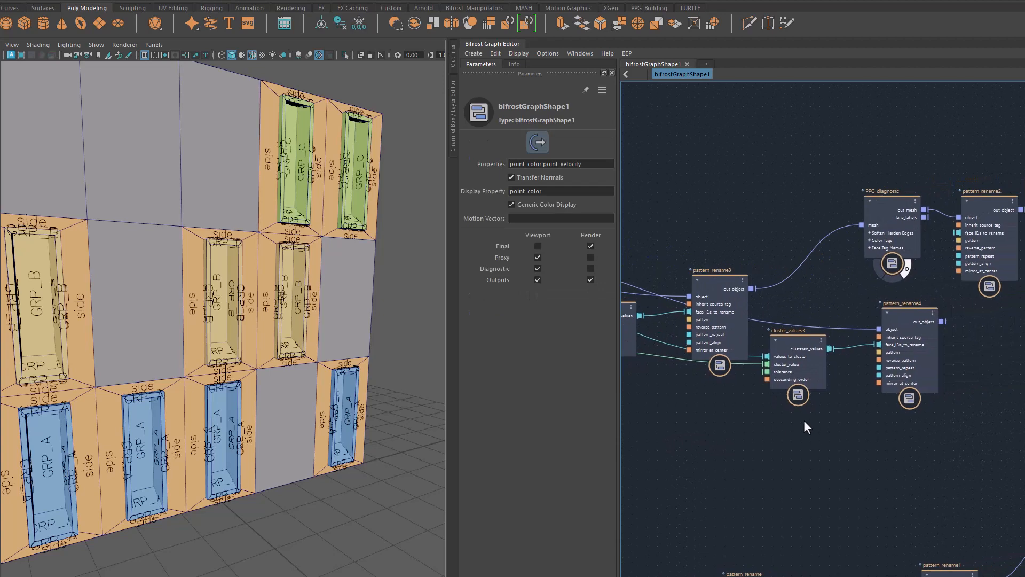
Clear the pattern on pattern_rename4 and feed its out_object into PPG_diagnostc.
click(889, 319)
click(561, 158)
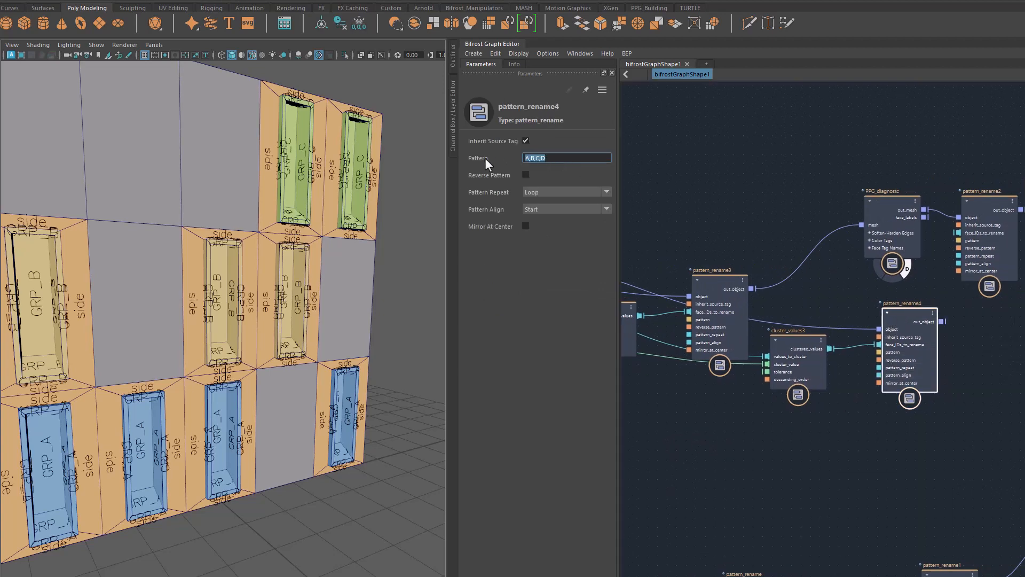
key(BackSpace)
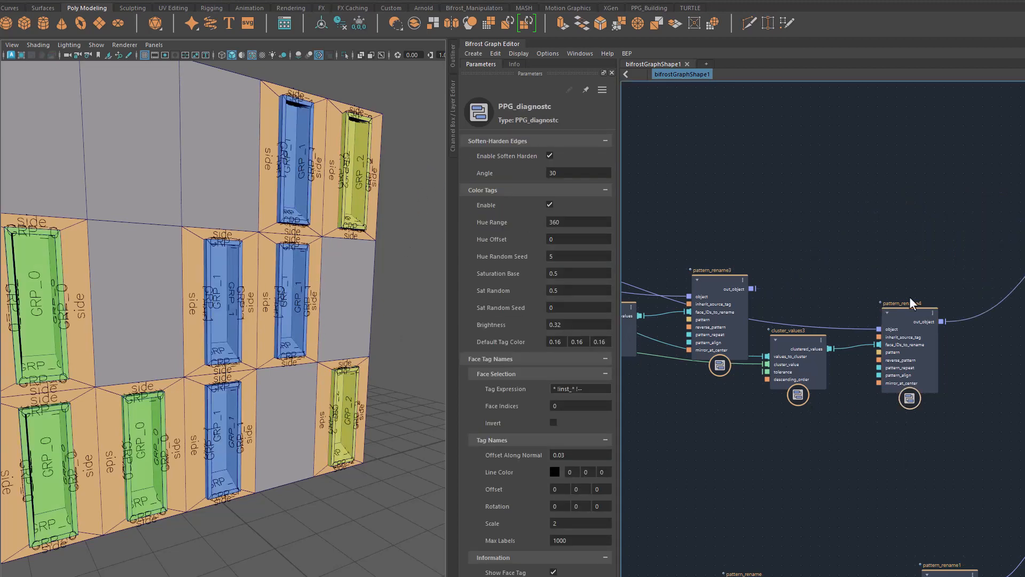
Connect pattern_rename3's out_object to pattern_rename4's object input to chain the two renames.
click(914, 316)
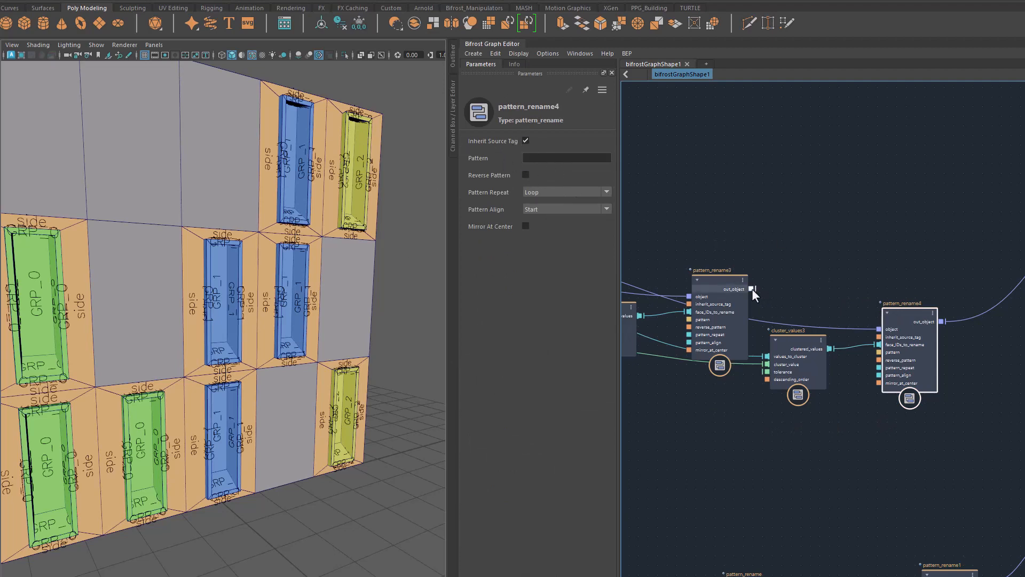
drag(752, 289, 879, 329)
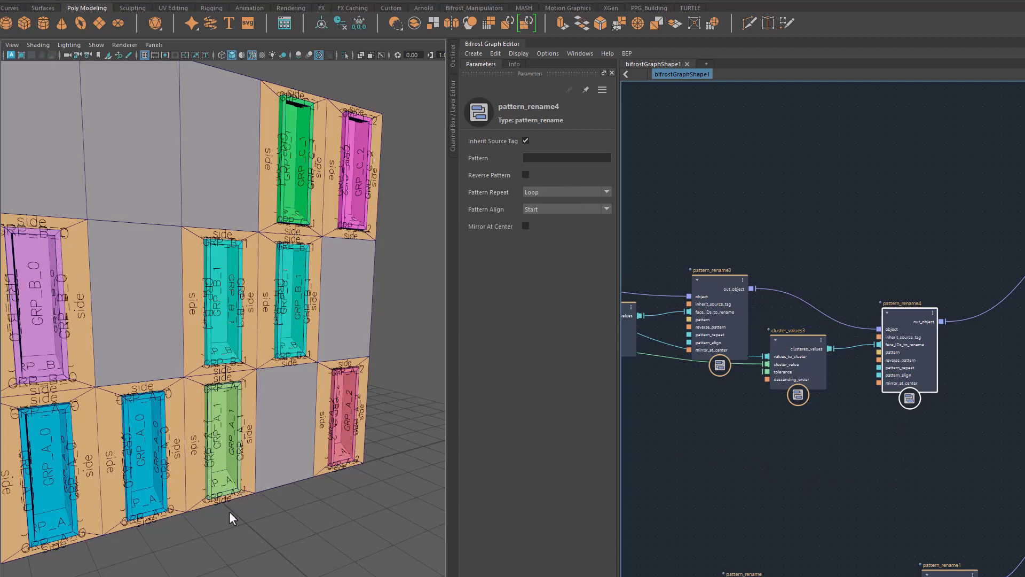
alt+drag(258, 519, 190, 457)
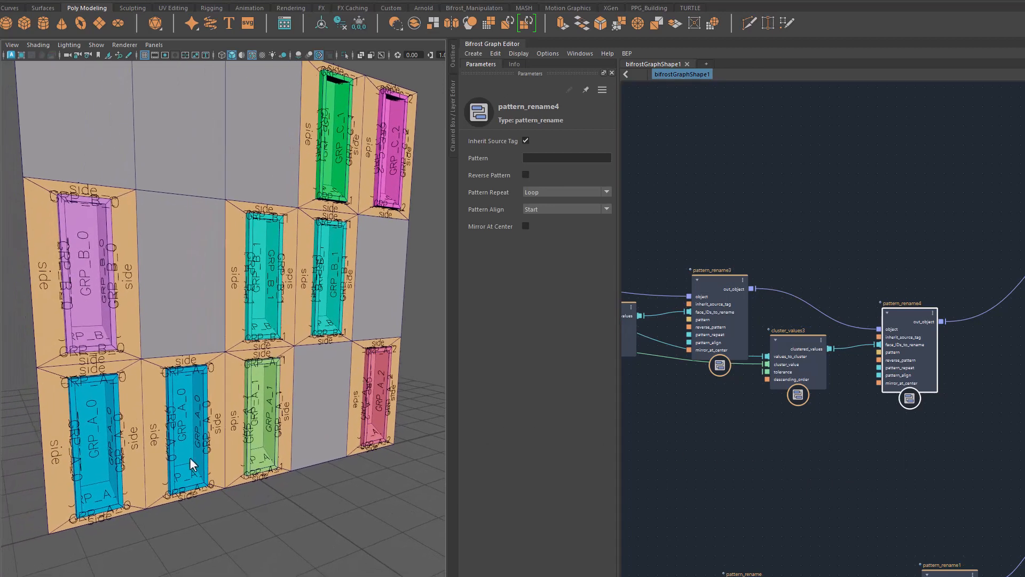
Lower the tolerance of cluster_values3 to 1.625.
click(784, 339)
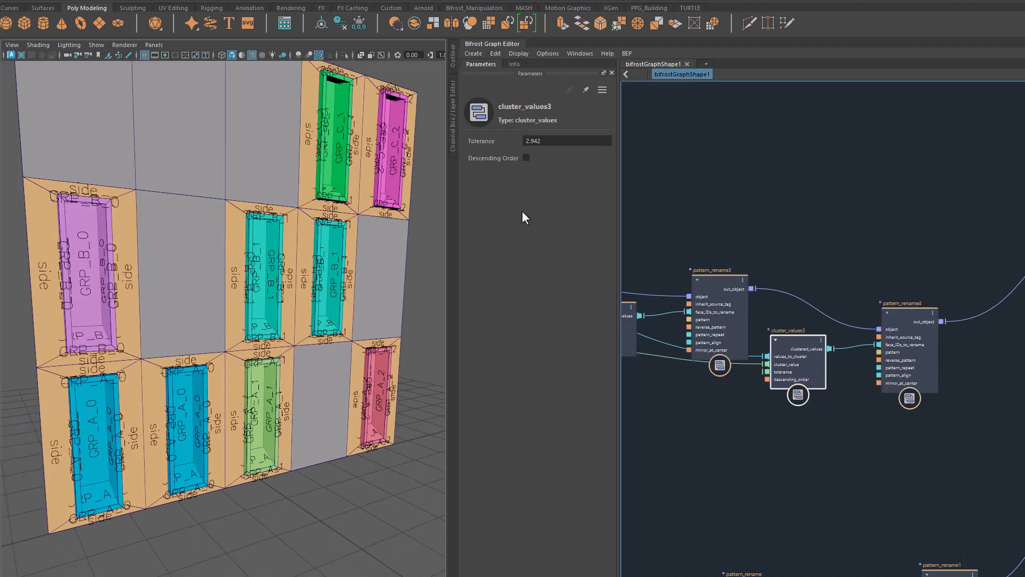
drag(506, 143, 442, 145)
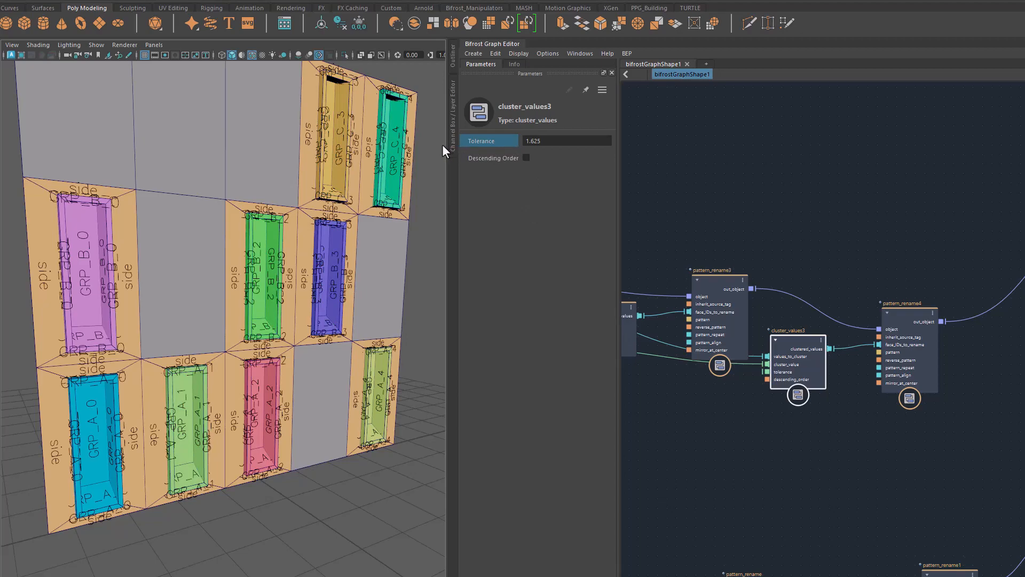
mouse_move(273, 517)
alt+mouse_down()
mouse_move(315, 502)
mouse_move(274, 507)
alt+mouse_up()
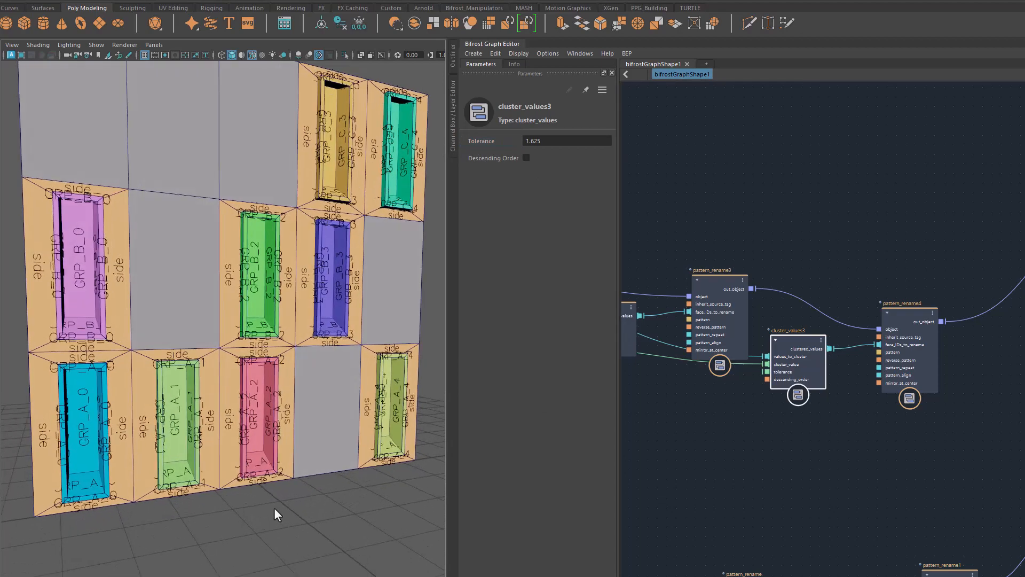
Examine the row letters and column numbers in the window tags across the whole wall.
alt+middle_drag(206, 479, 249, 460)
alt+drag(227, 504, 184, 477)
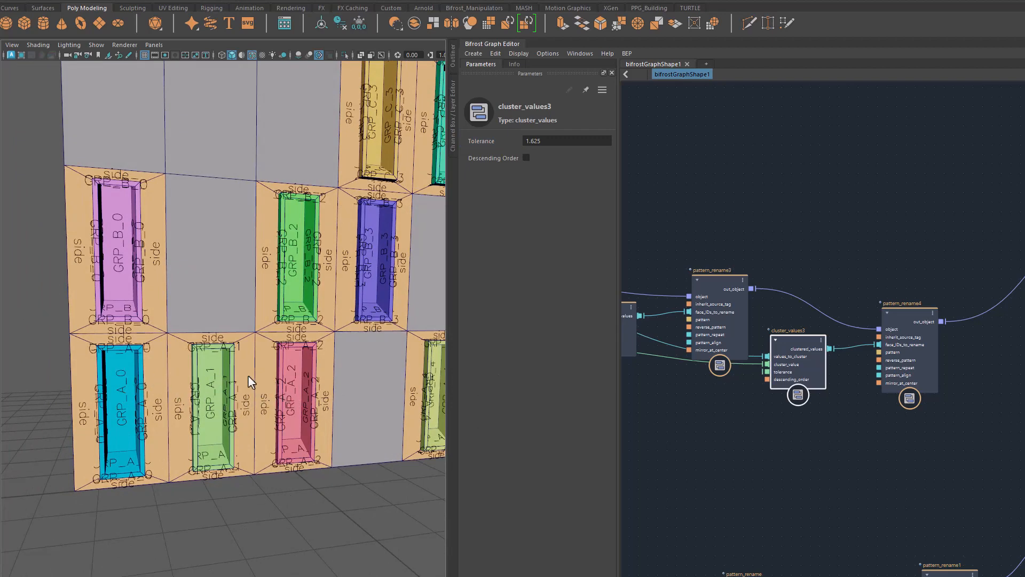
alt+middle_drag(379, 504, 288, 497)
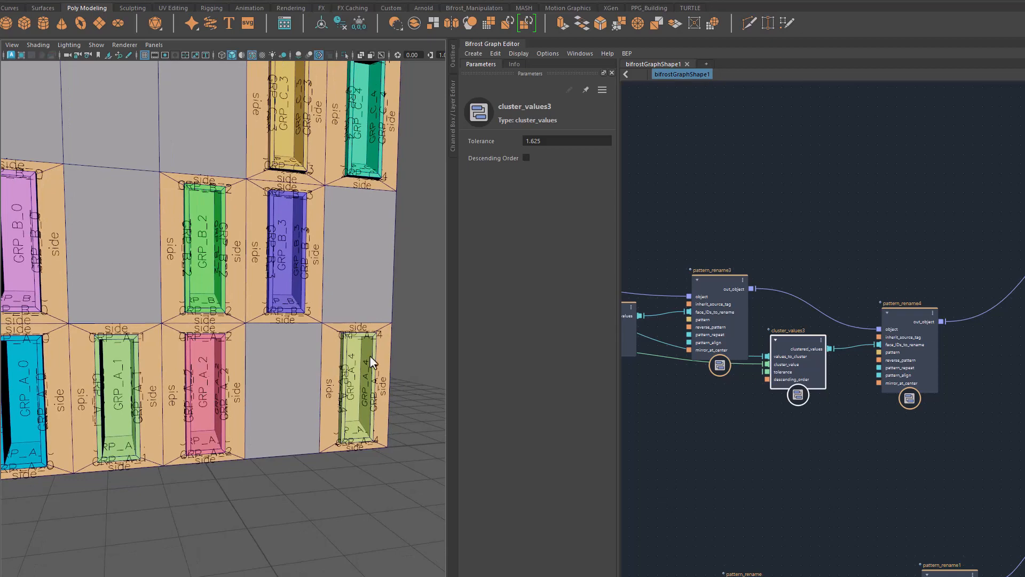
alt+drag(369, 355, 361, 505)
alt+middle_drag(361, 505, 406, 506)
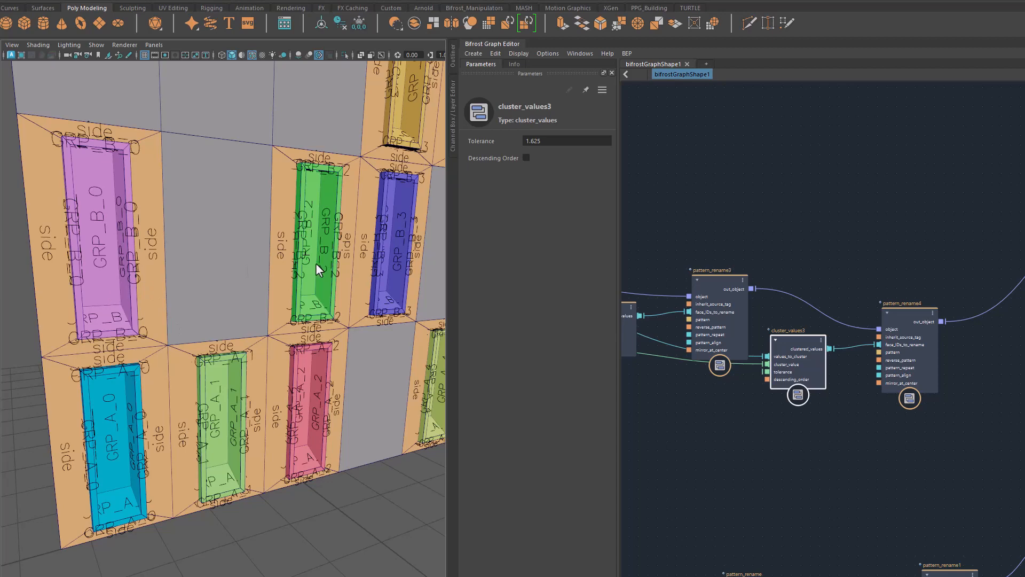
alt+drag(396, 483, 348, 264)
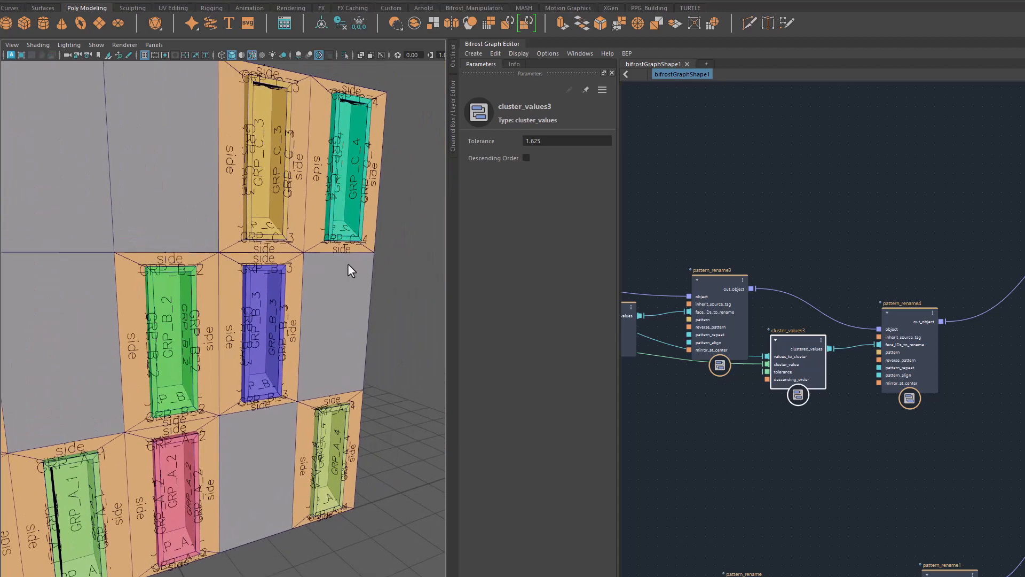
alt+right_drag(341, 328, 224, 366)
alt+middle_drag(201, 388, 245, 386)
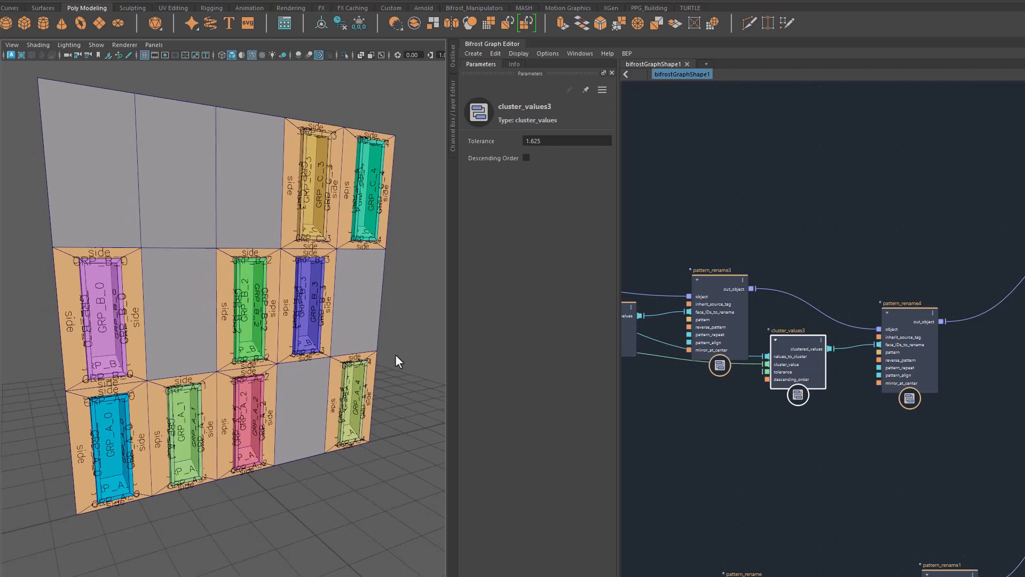
Move the PPG_diagnostc node and its neighbouring node farther along the graph to make room after pattern_rename4.
middle_drag(938, 489, 801, 538)
click(996, 249)
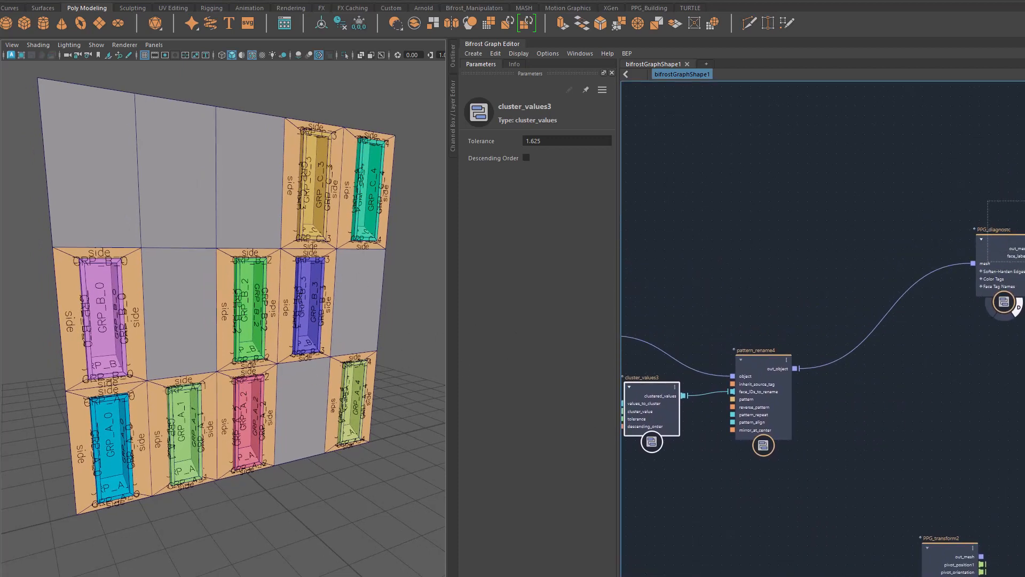
drag(998, 262, 1024, 246)
Insert a PPG_transform node on the connection between pattern_rename4 and PPG_diagnostc and place it between them.
drag(864, 302, 884, 416)
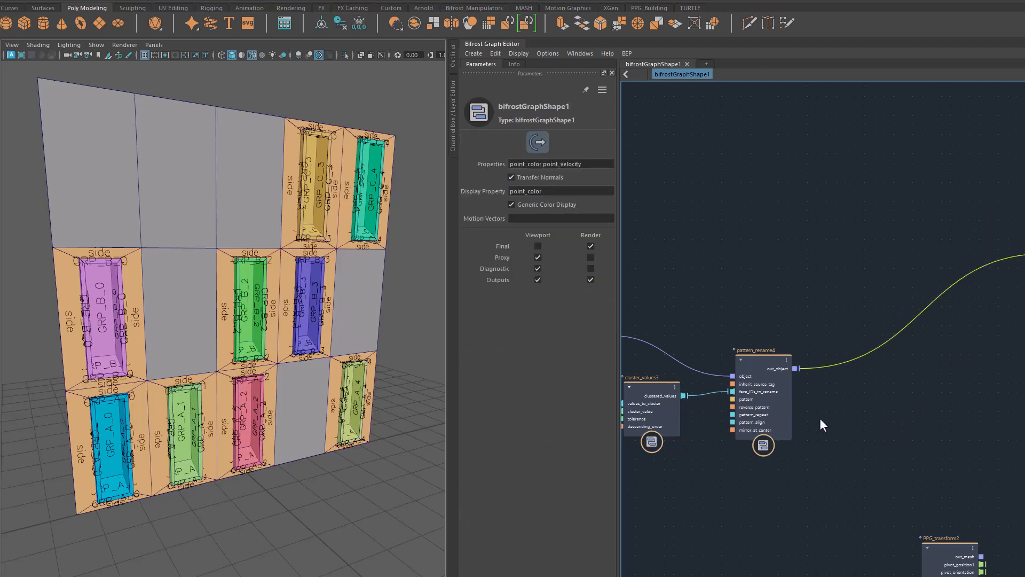
key(Tab)
text(ppt)
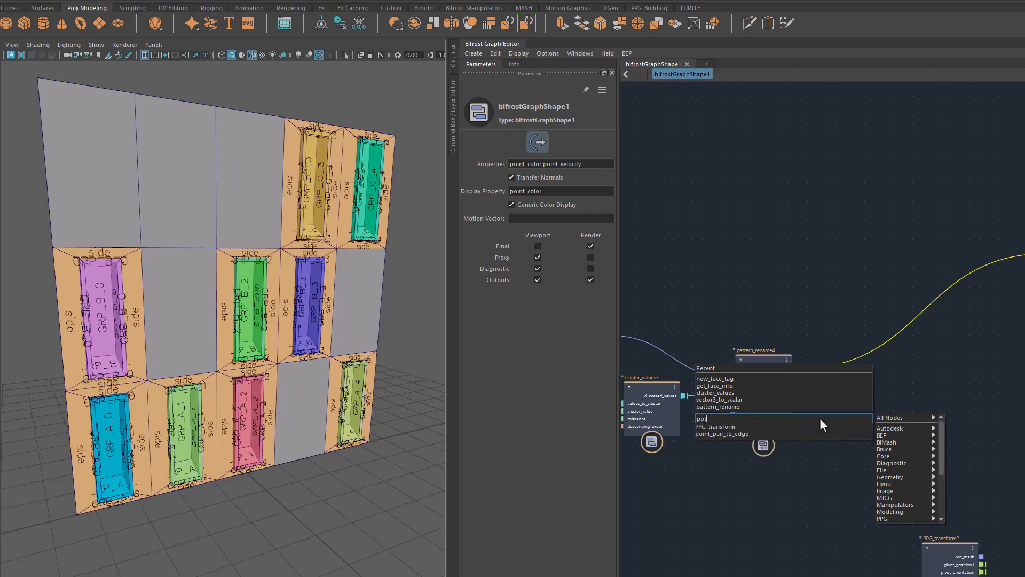
key(Return)
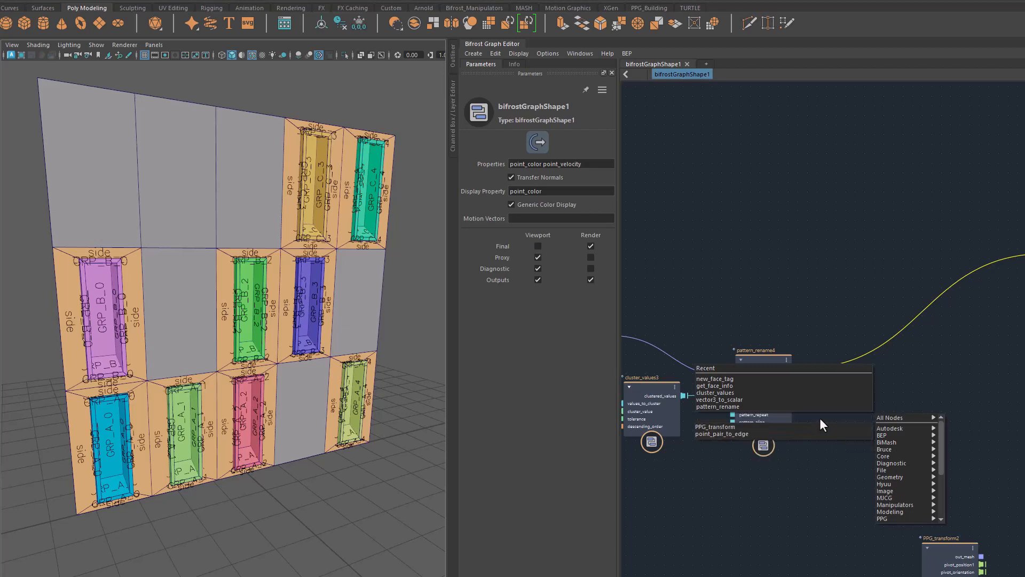
drag(814, 417, 883, 342)
Set PPG_transform4's face selection tag expression to GRP*.
drag(592, 175, 512, 168)
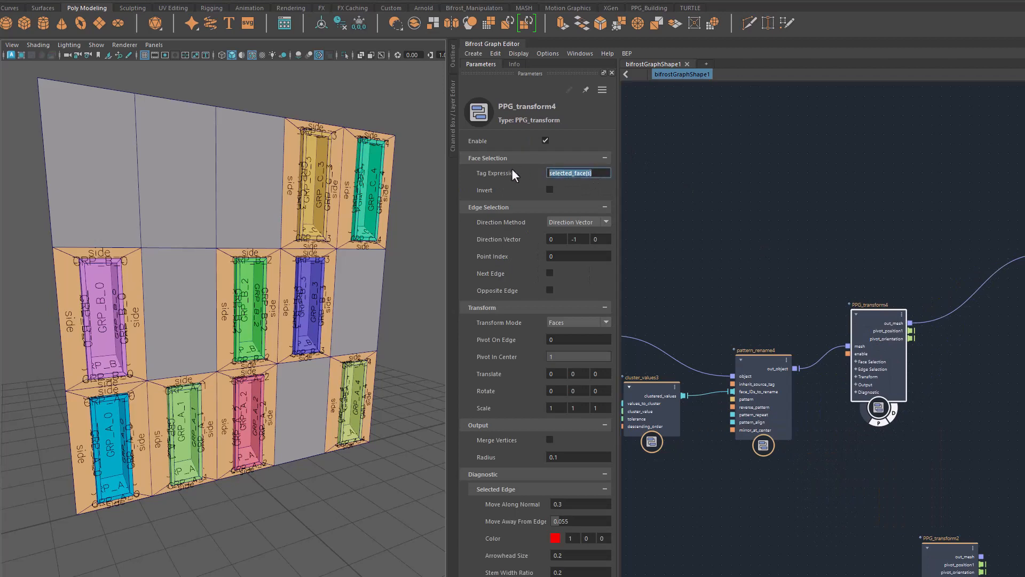
text(GRP*)
key(Return)
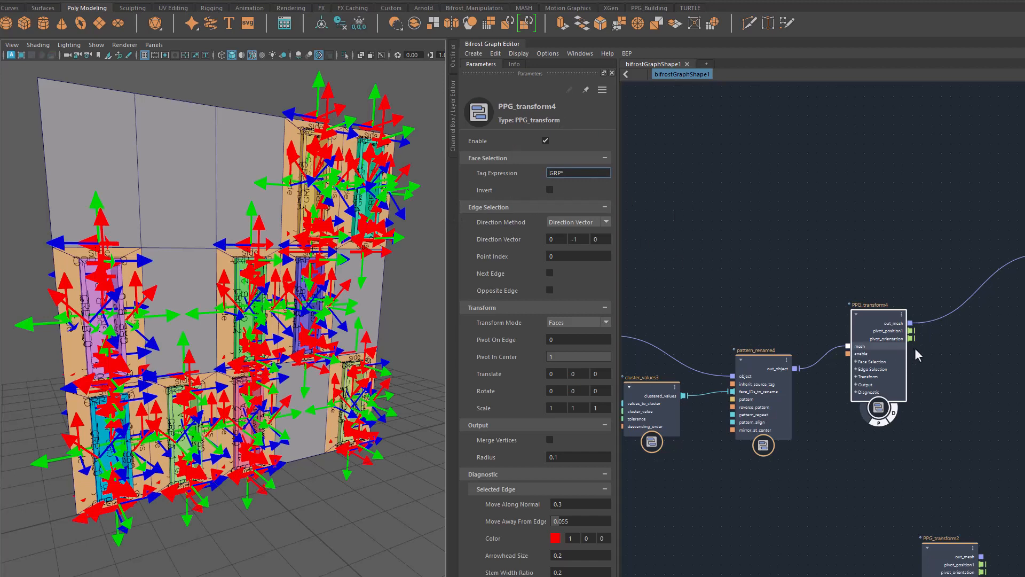
Hide PPG_transform4's edge diagnostics, set its transform mode to Face Tag Groups, and show the group pivots.
click(892, 416)
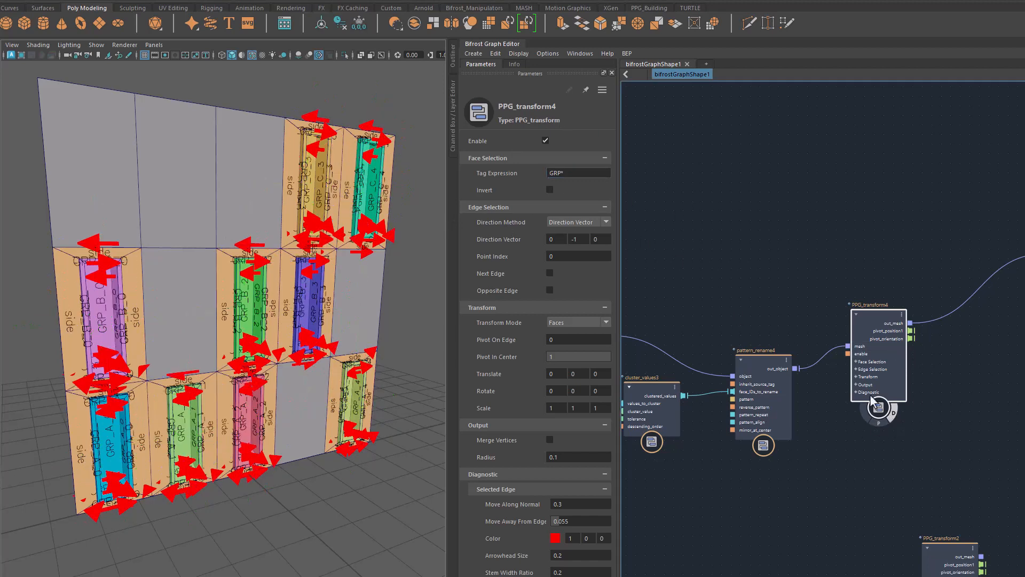
click(572, 322)
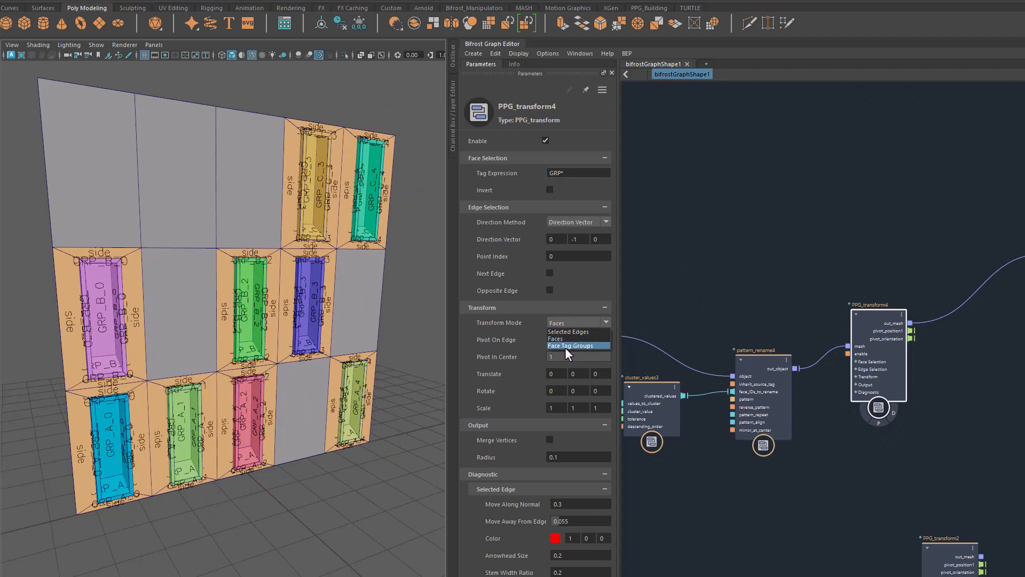
click(565, 346)
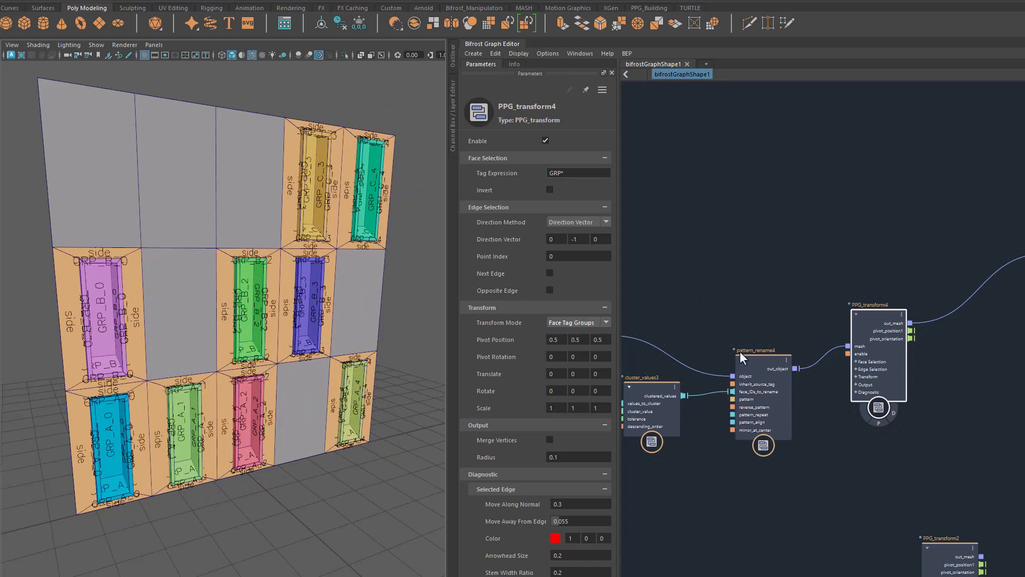
click(880, 422)
alt+drag(422, 464, 348, 481)
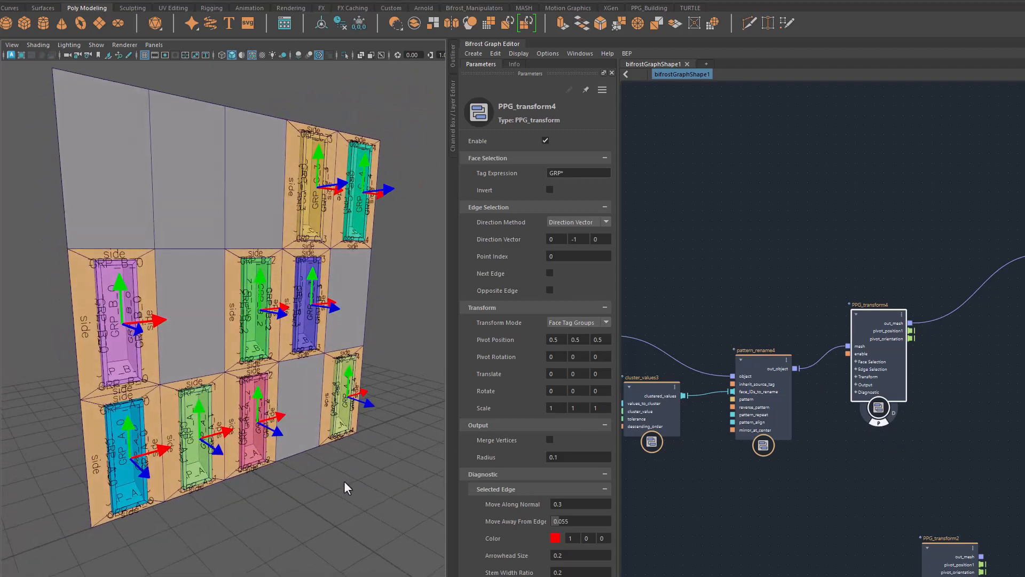
Compare the pivots in Faces mode with those in Face Tag Groups mode, ending on Face Tag Groups.
click(561, 322)
click(561, 338)
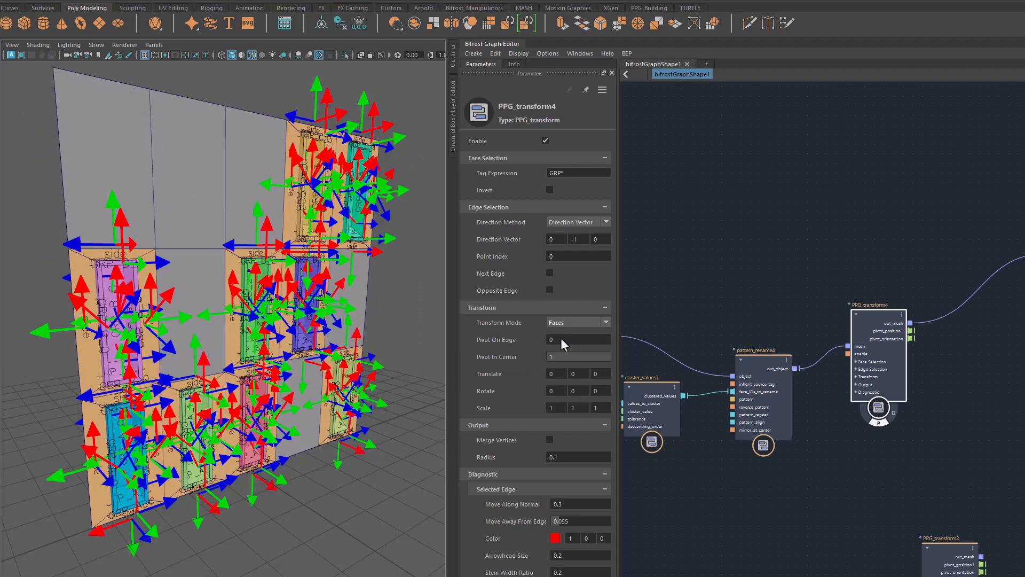
click(558, 323)
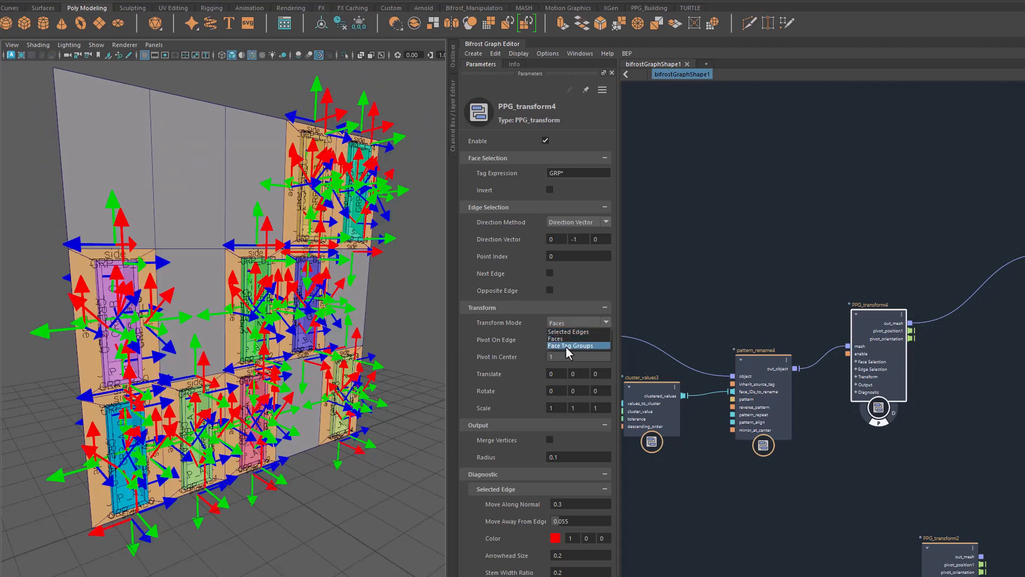
click(565, 347)
scroll(308, 520, up, 6)
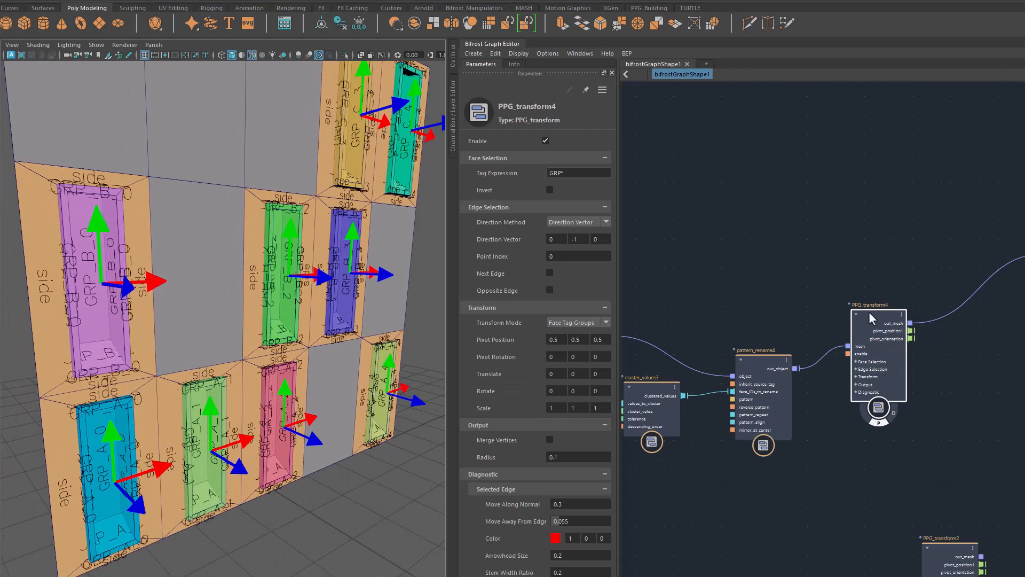
drag(871, 321, 866, 298)
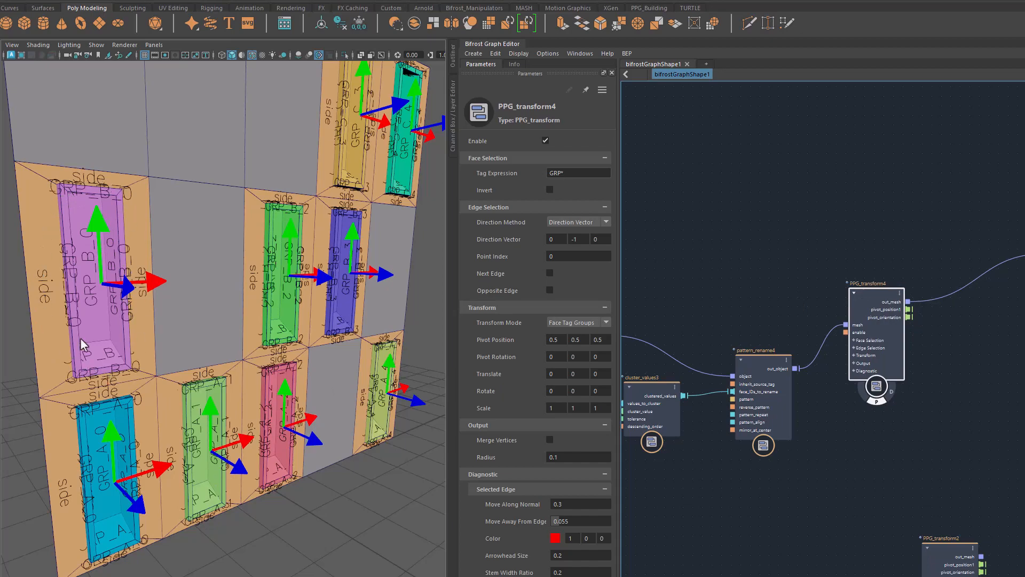
alt+drag(288, 448, 289, 485)
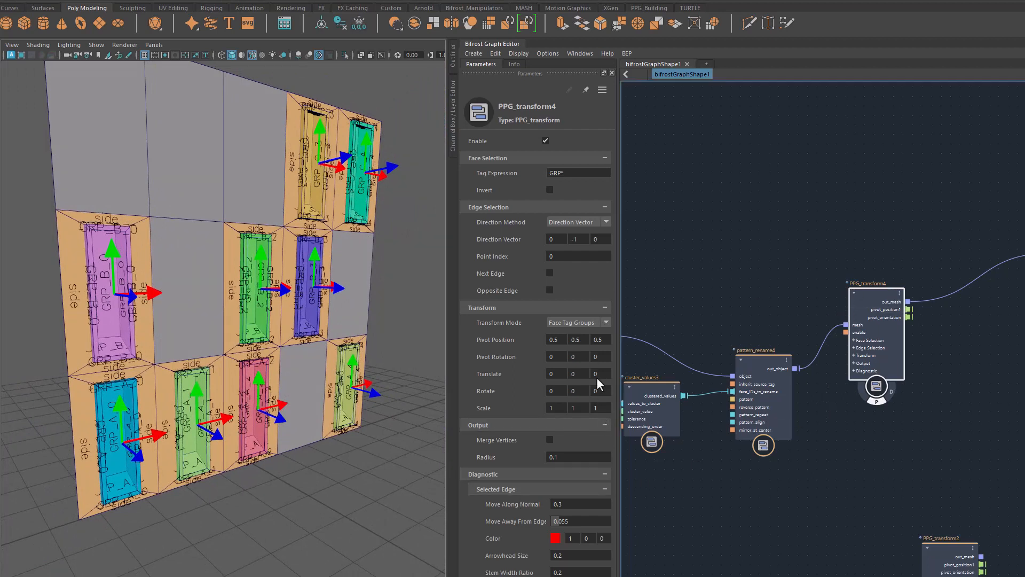
Test a Z rotation of 6.787 on the window face groups and reset it to 0.
drag(603, 391, 963, 346)
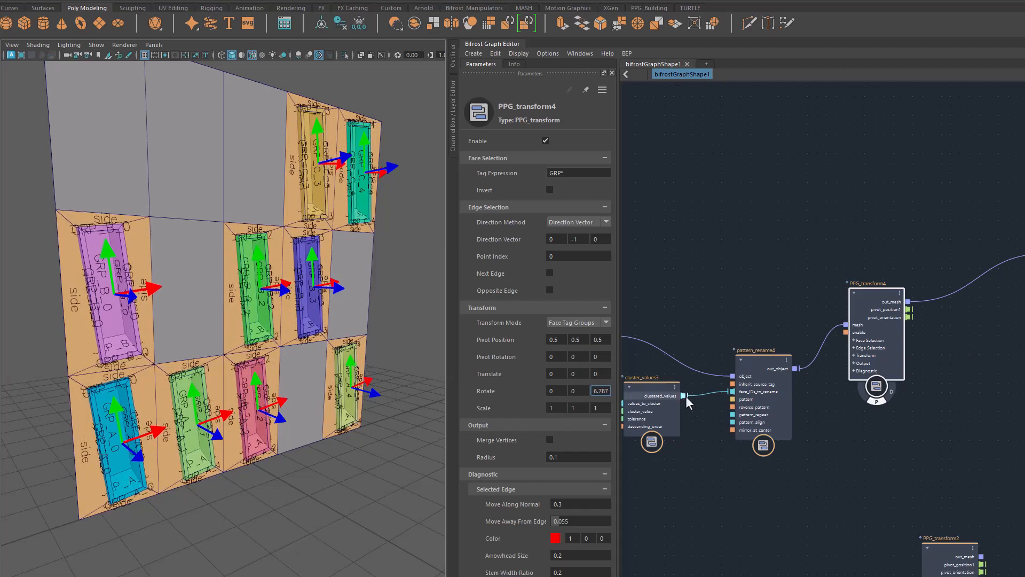
click(594, 394)
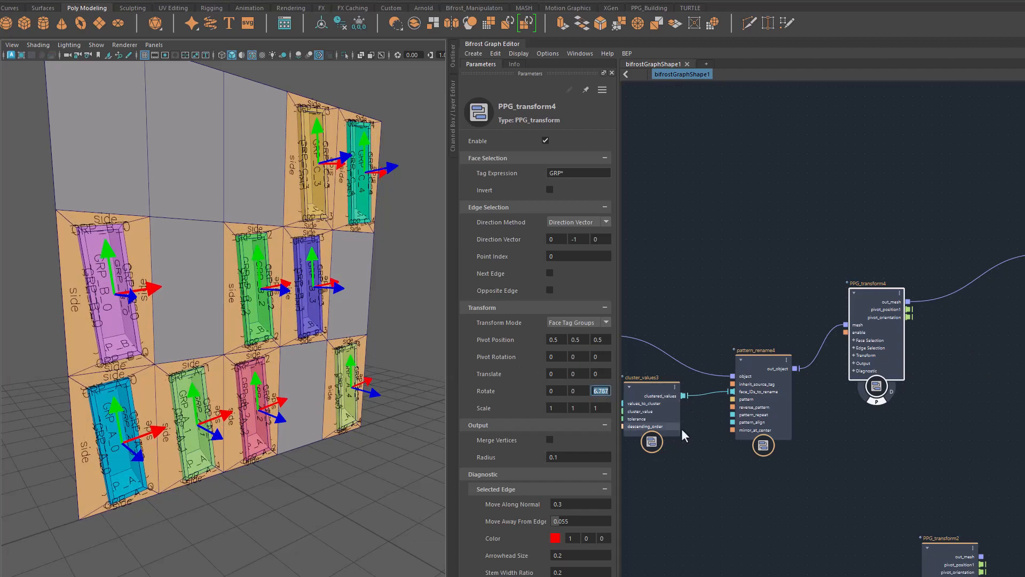
key(BackSpace)
text(0)
key(Return)
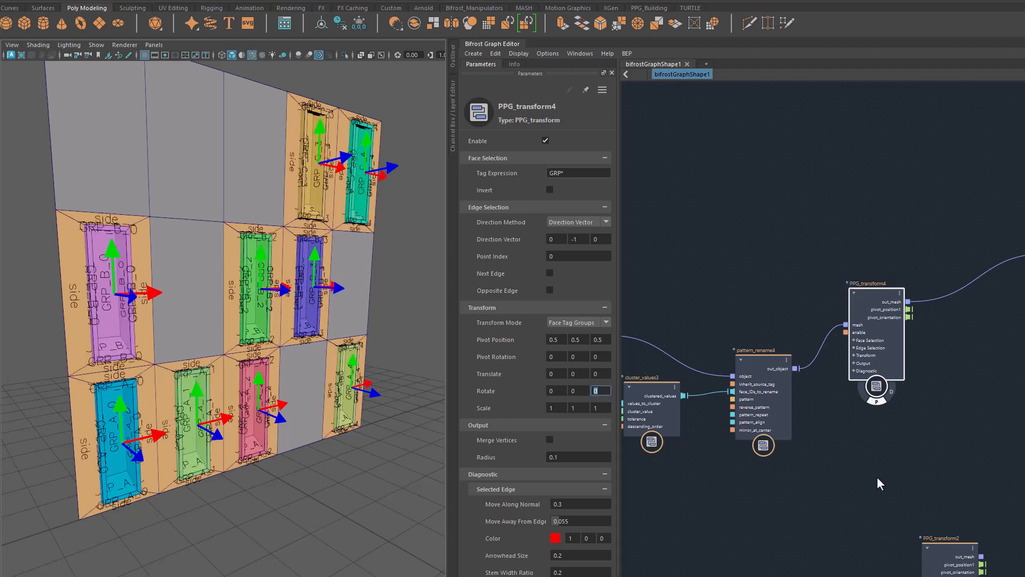
Move PPG_transform4 farther away from pattern_rename4 and expand its Transform input ports.
middle_drag(877, 477, 835, 441)
drag(839, 313, 911, 280)
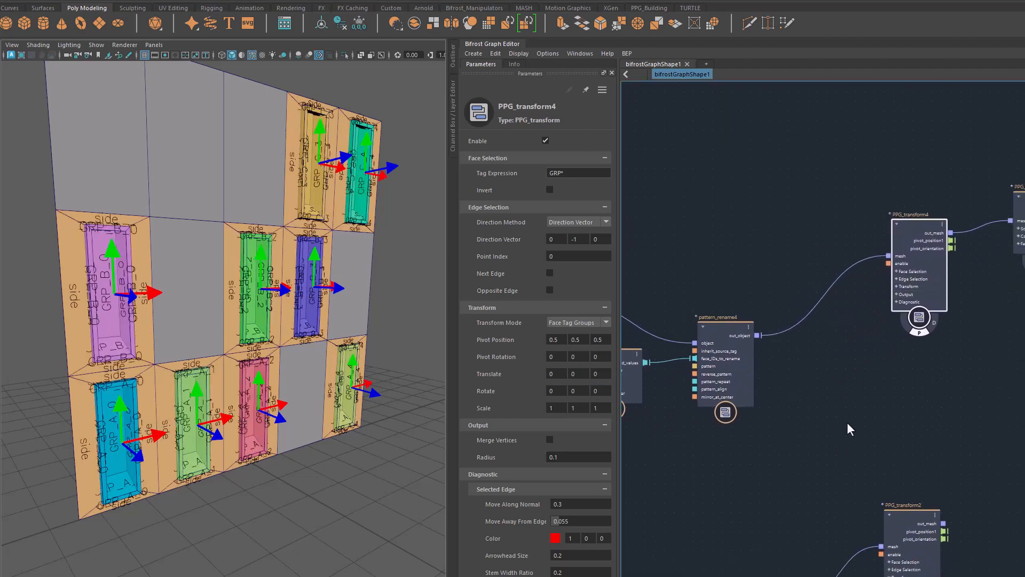
scroll(847, 422, up, 3)
scroll(866, 414, up, 2)
middle_drag(845, 485, 881, 481)
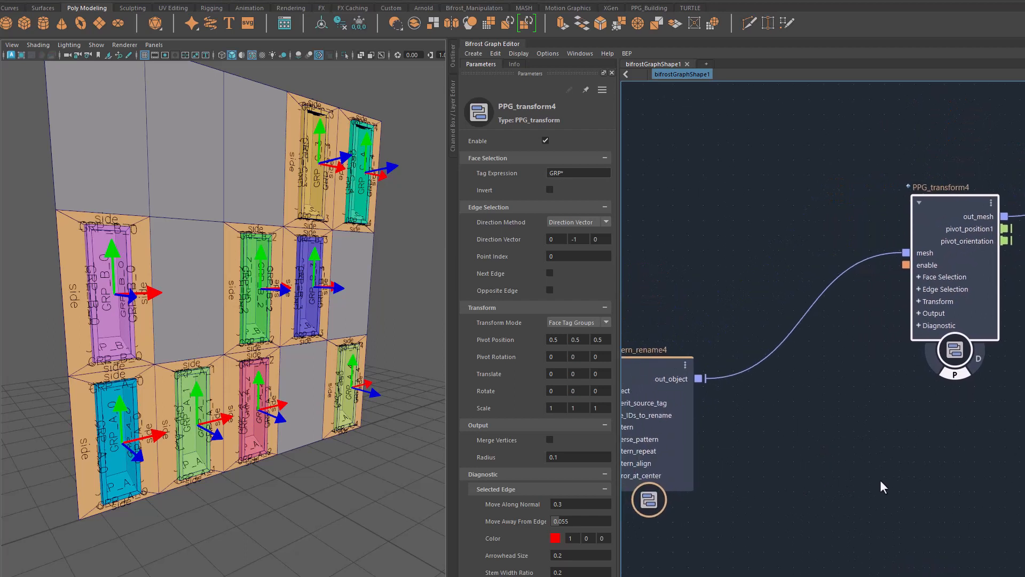
click(919, 302)
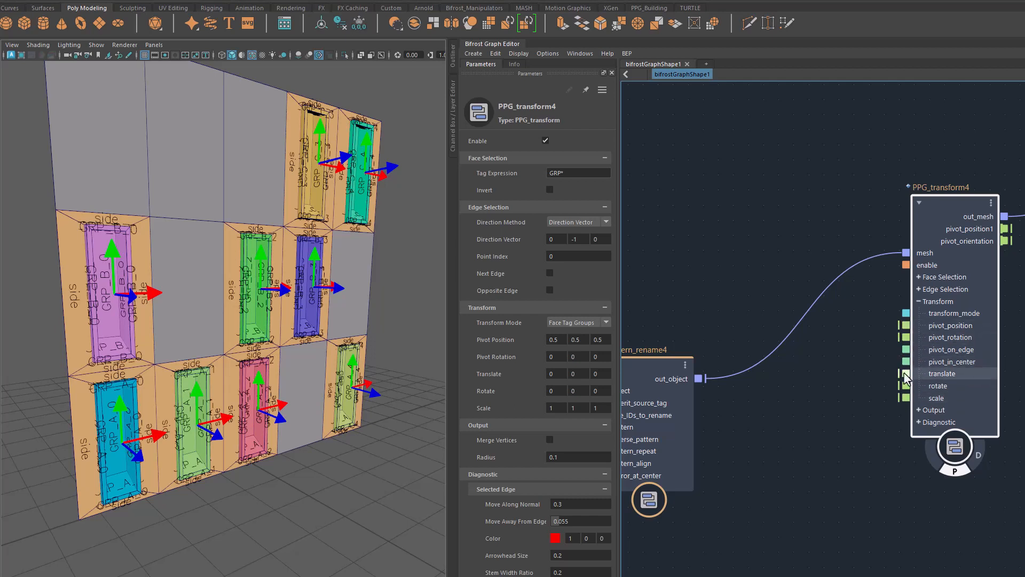
Add a random_value_array_range node below the connection to PPG_transform4 and remove its automatic size input connection.
alt+middle_drag(797, 470, 801, 443)
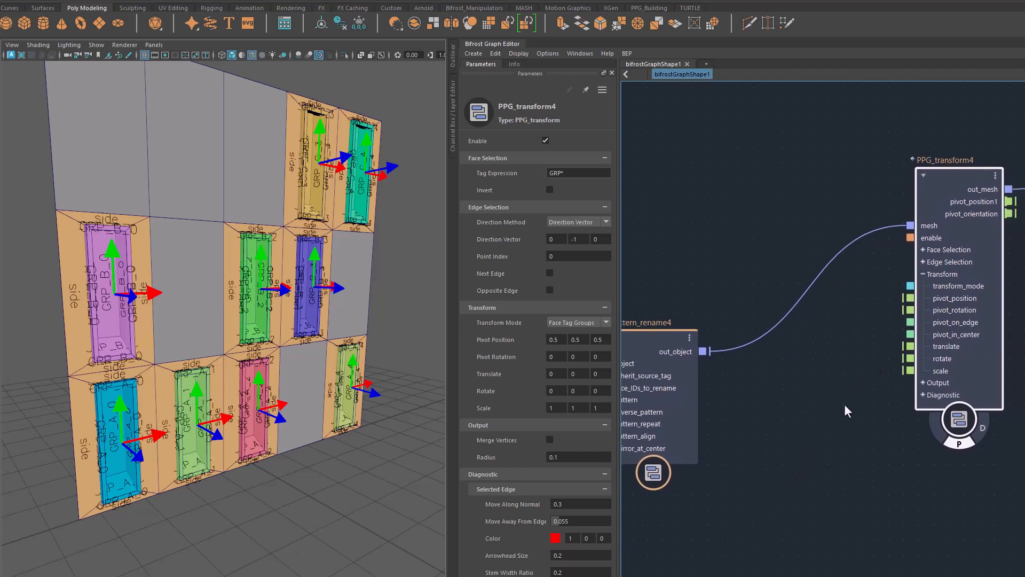
key(Tab)
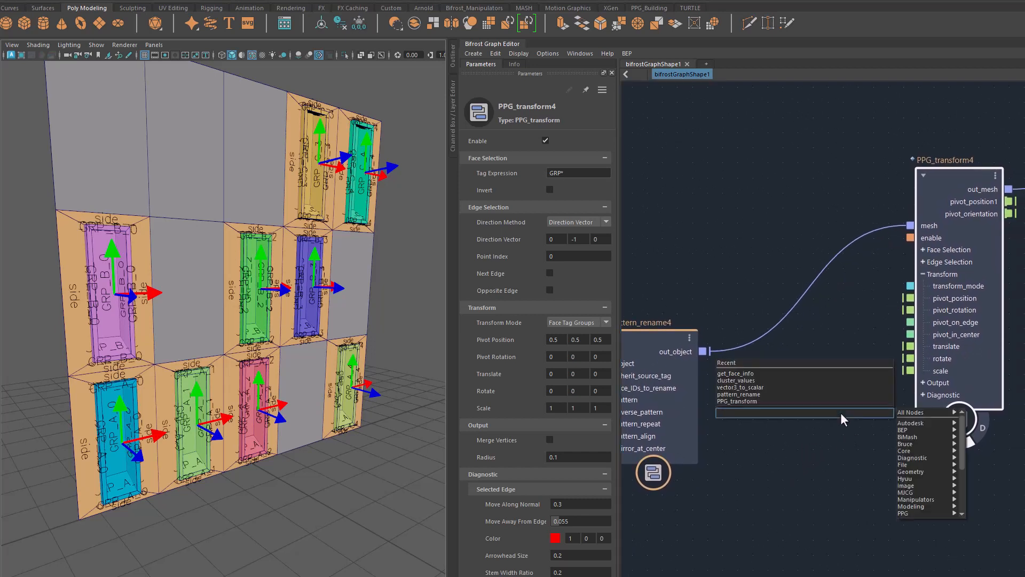
text(rando)
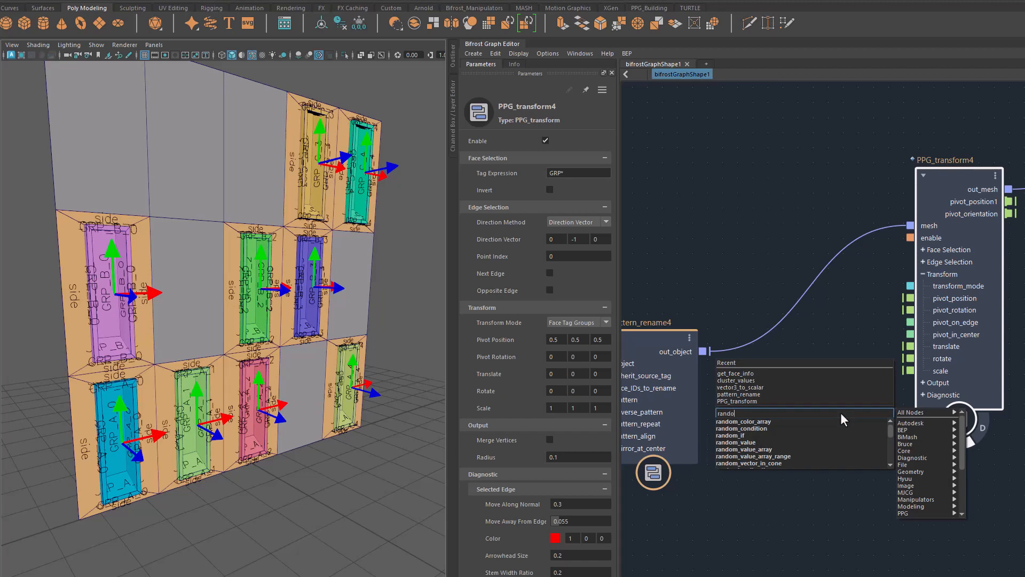
click(784, 462)
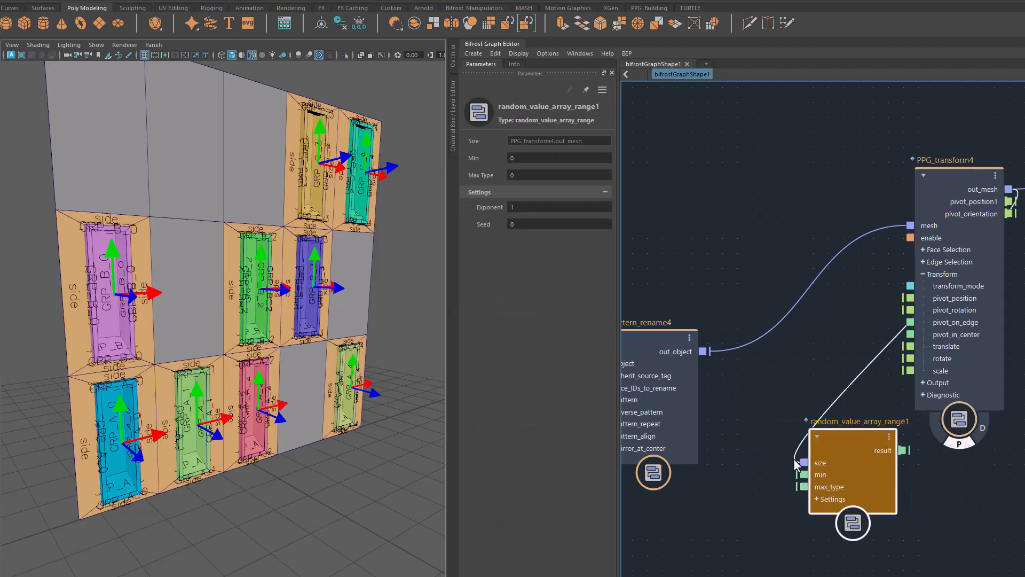
drag(794, 460, 771, 395)
drag(861, 471, 809, 476)
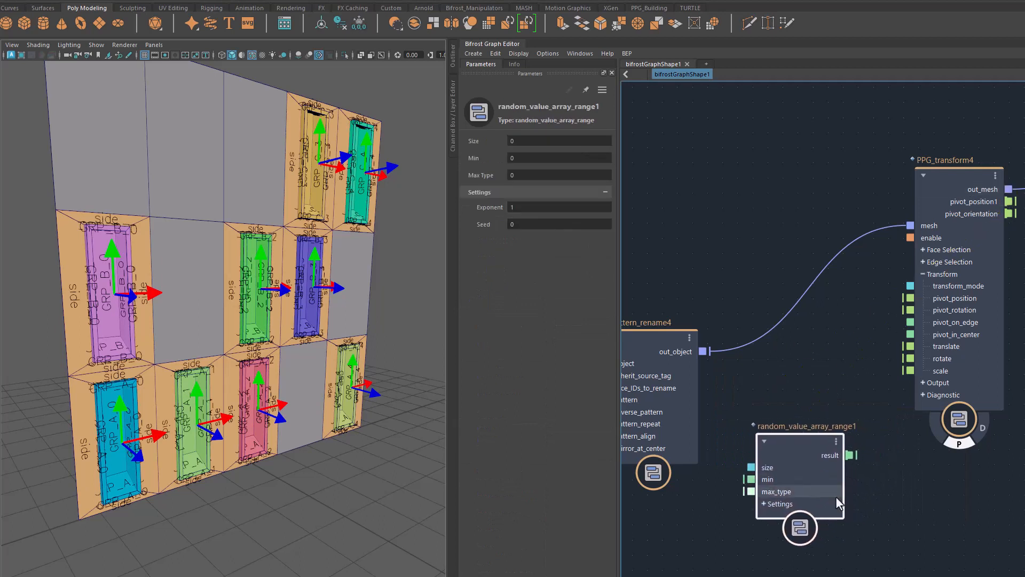
Add a scalar_to_vector3 node and connect the random_value_array_range1 result only to its z input.
mouse_move(878, 495)
middle_down()
mouse_move(889, 497)
mouse_move(880, 506)
middle_up()
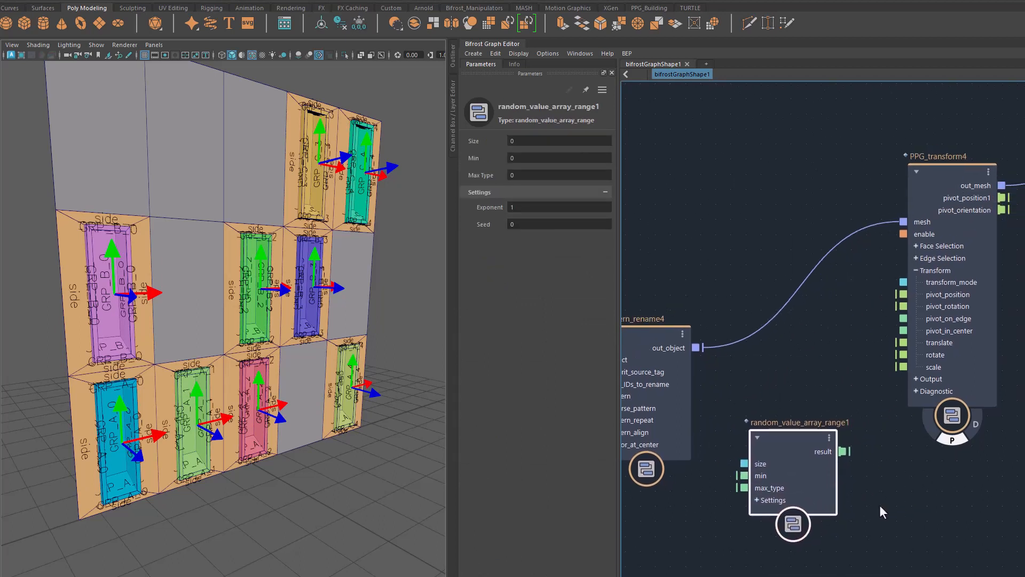
key(Tab)
text(s)
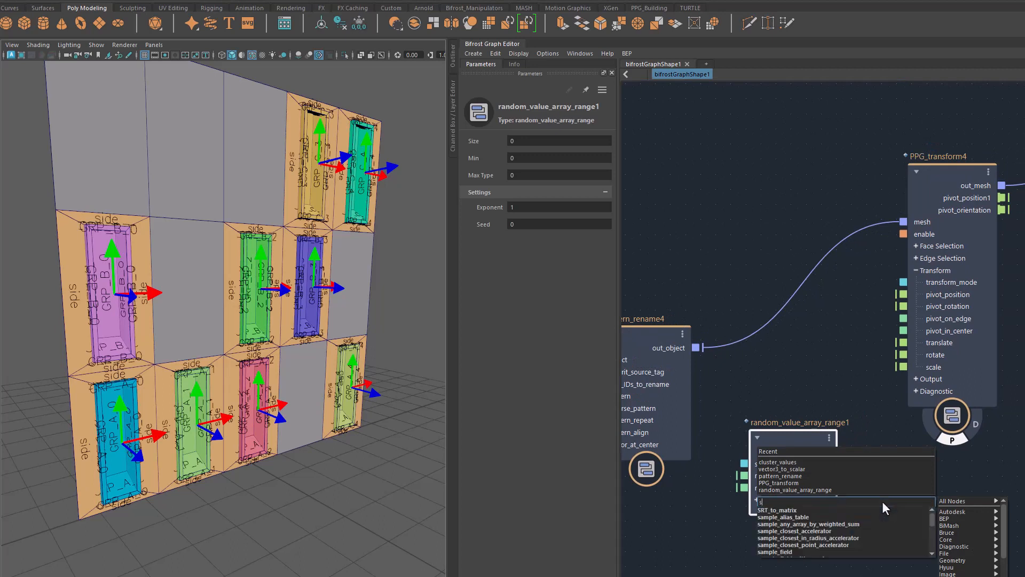
text(ctve)
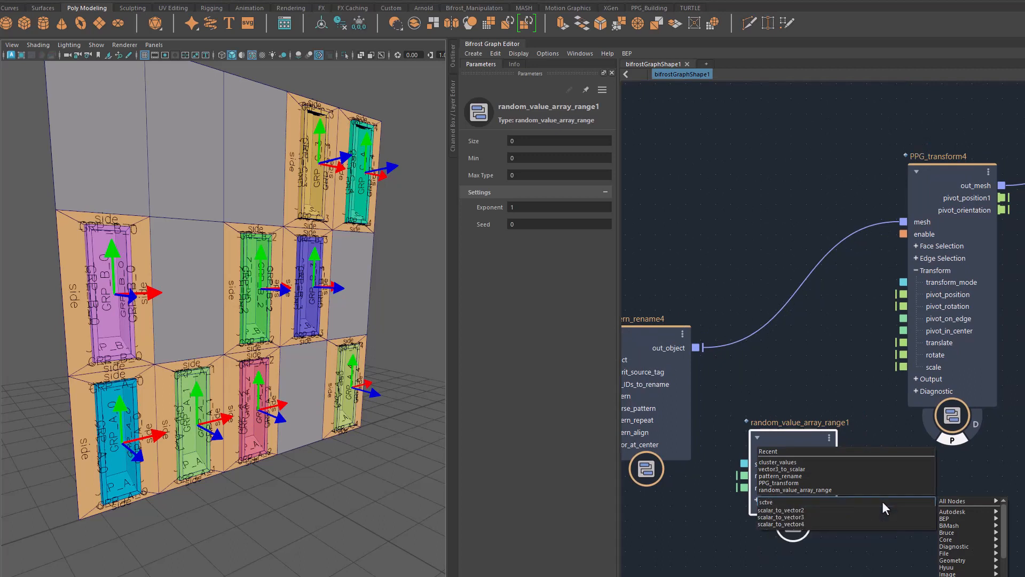
key(Down)
key(Down)
key(Return)
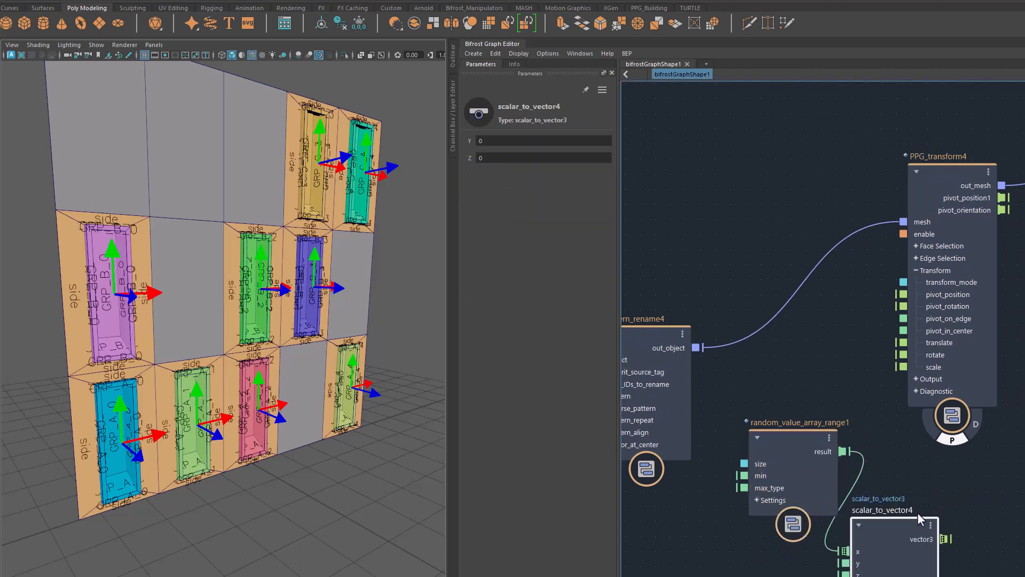
drag(867, 482, 877, 510)
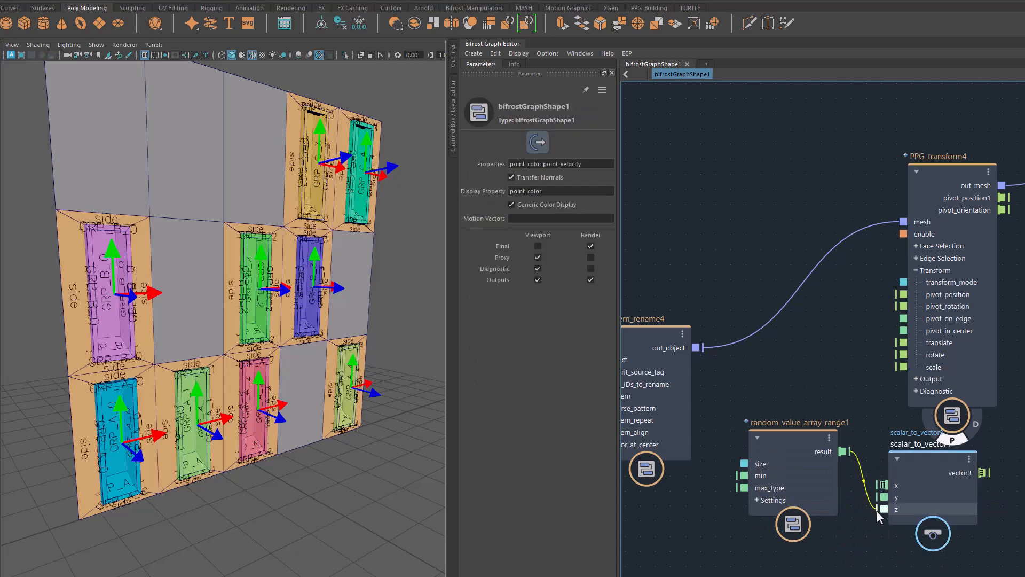
Move the random value and scalar-to-vector nodes together and connect the vector3 output to PPG_transform4's rotate input.
drag(770, 382, 906, 444)
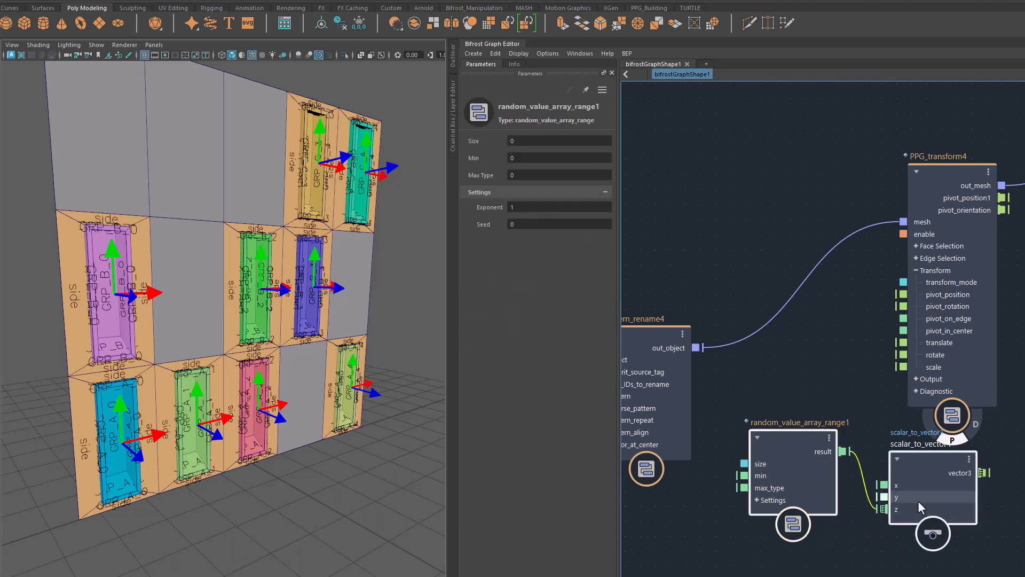
drag(918, 501, 818, 512)
drag(887, 489, 902, 354)
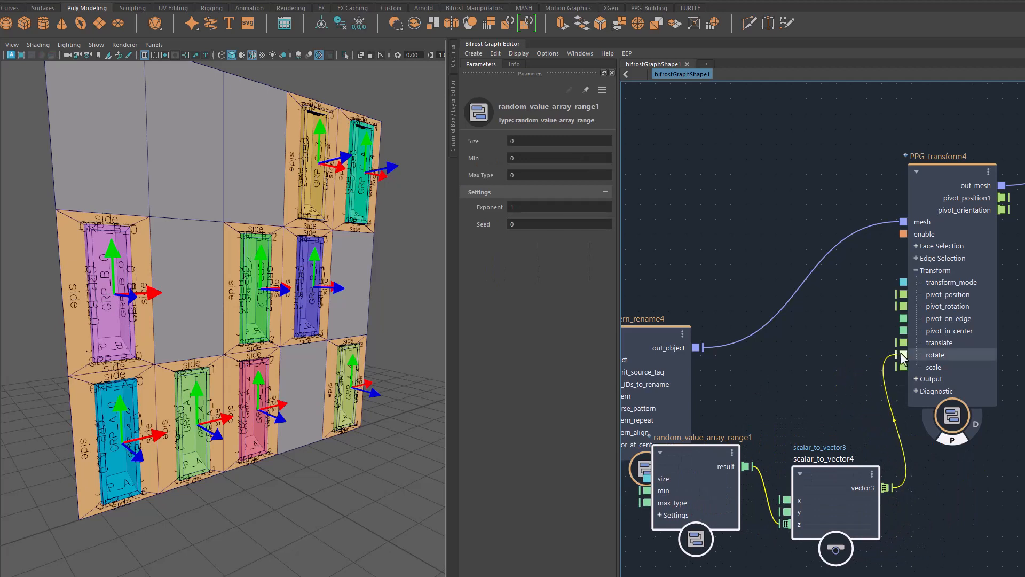
Set random_value_array_range1's min to -15.03, max type to 12.16 and size to 115.
click(691, 481)
drag(485, 156, 537, 255)
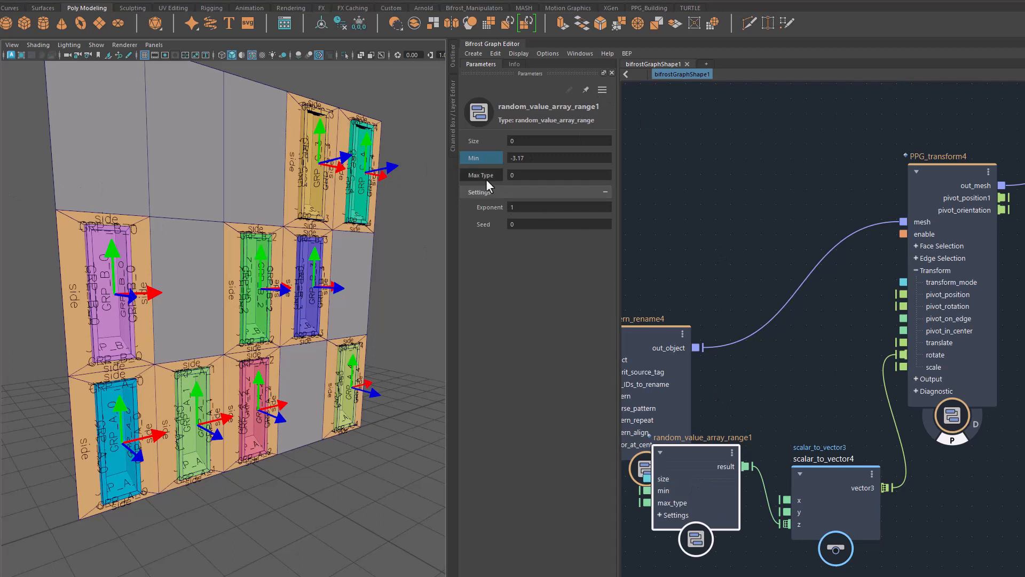
drag(442, 158, 363, 171)
drag(476, 178, 1023, 191)
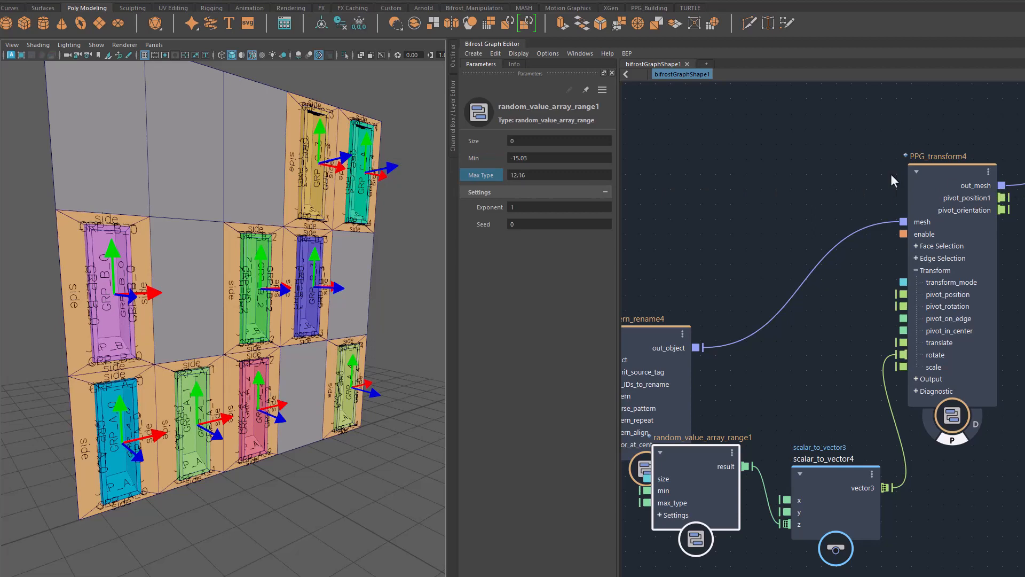
drag(490, 142, 796, 144)
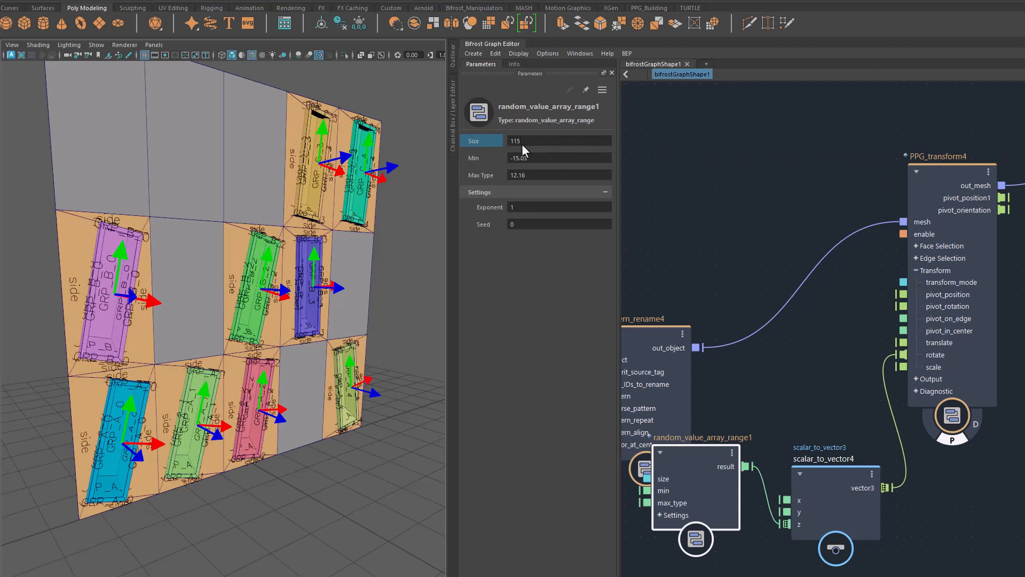
Move the random_value_array_range1 node clear of pattern_rename4 and place it directly below that node.
middle_drag(733, 250, 822, 175)
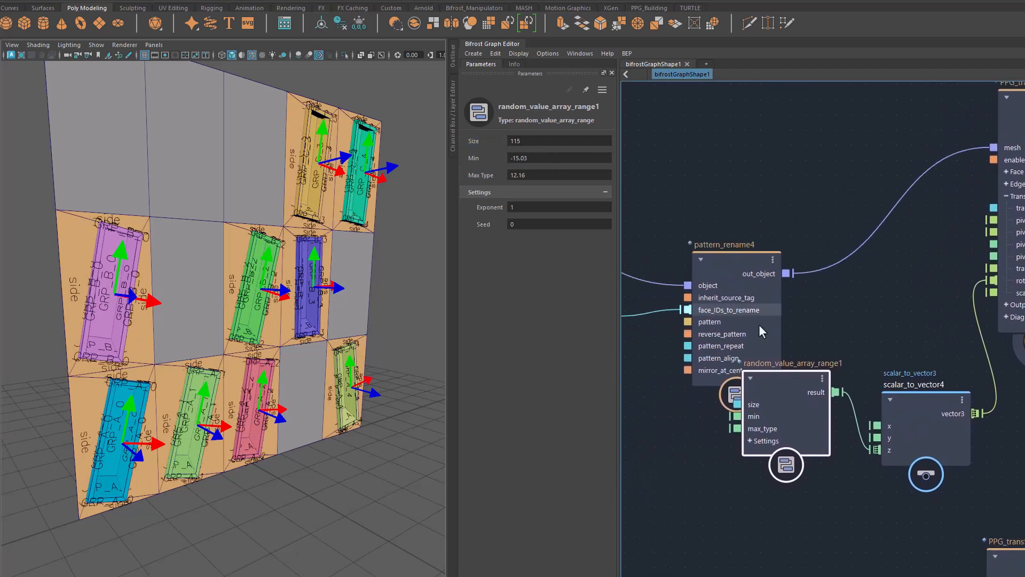
middle_drag(665, 468, 911, 526)
middle_drag(752, 479, 674, 492)
middle_drag(827, 485, 769, 477)
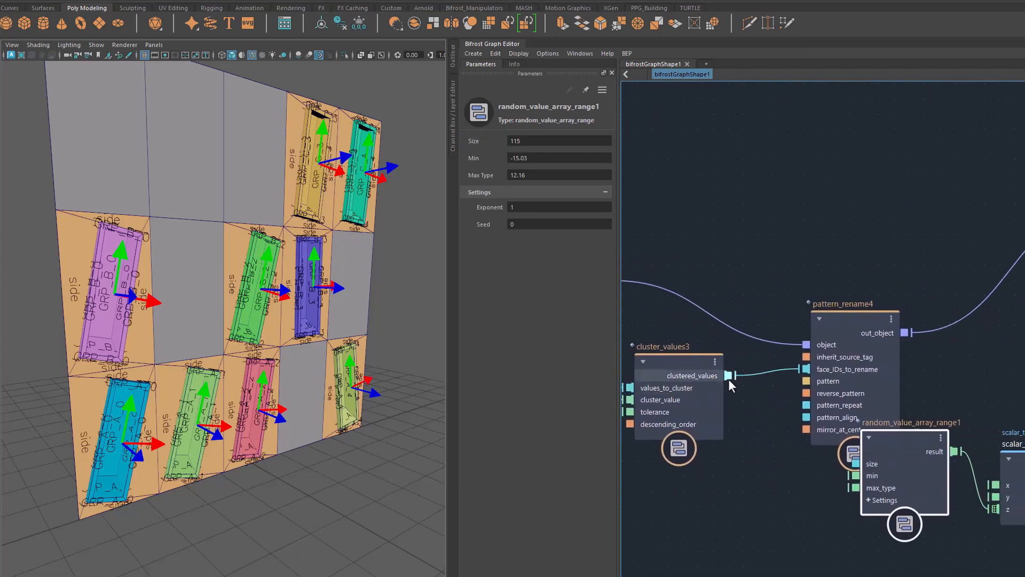
middle_drag(796, 509, 748, 496)
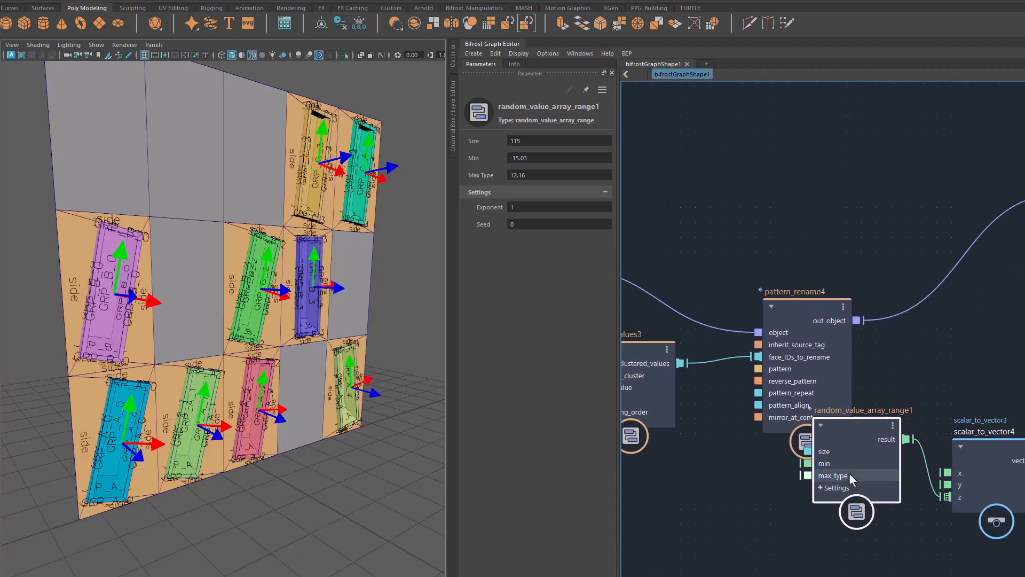
drag(866, 443, 853, 487)
mouse_move(892, 393)
middle_down()
mouse_move(893, 370)
mouse_move(878, 386)
middle_up()
drag(822, 498, 759, 502)
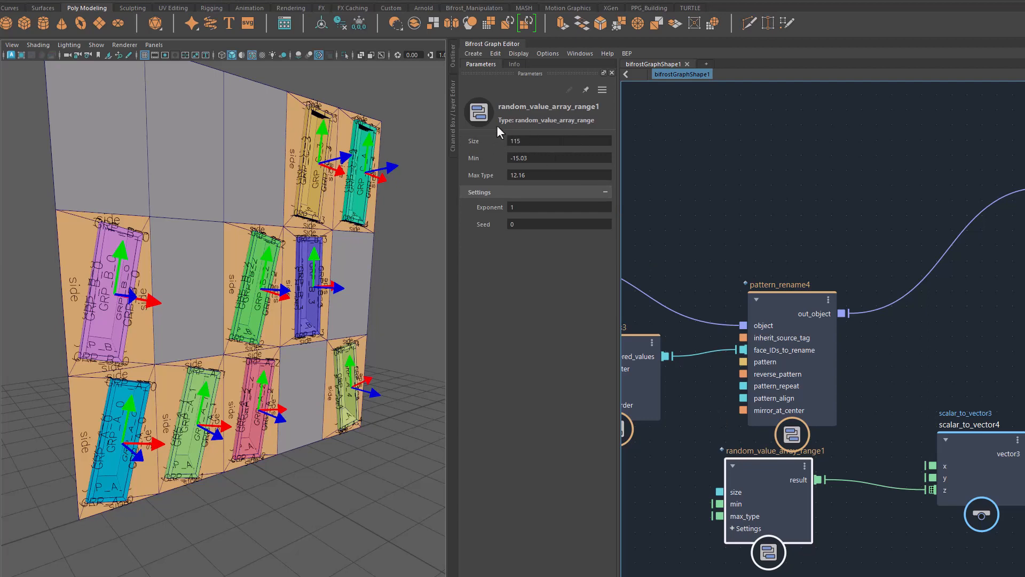
Set random_value_array_range1's seed to 3 to vary the window rotations.
alt+drag(376, 463, 327, 468)
drag(488, 227, 604, 229)
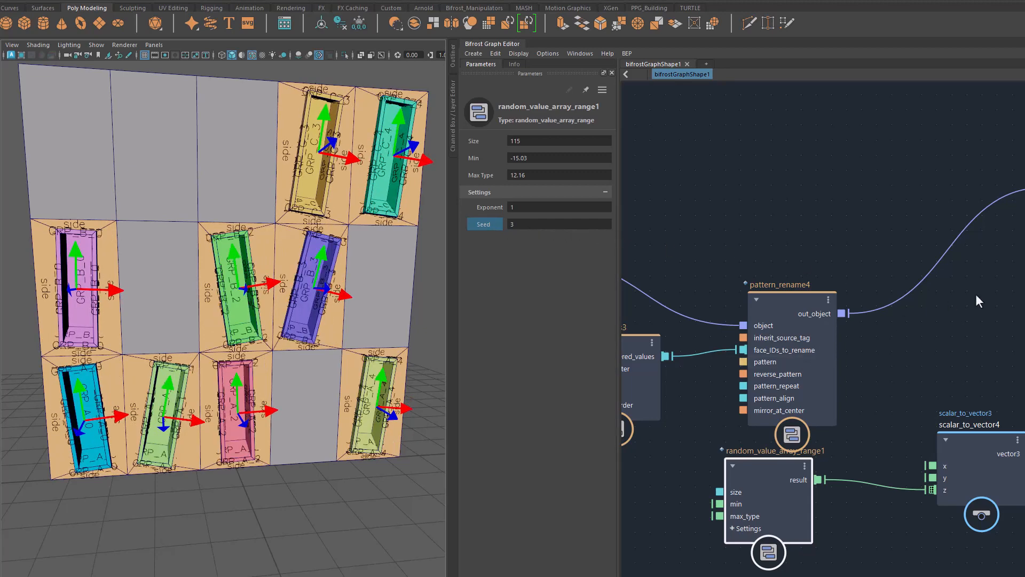
Turn off the PPG_transform4 pivot display and the PPG_diagnostc face labels, then disable its color tags to show the plain window mesh.
alt+middle_drag(1022, 457, 971, 513)
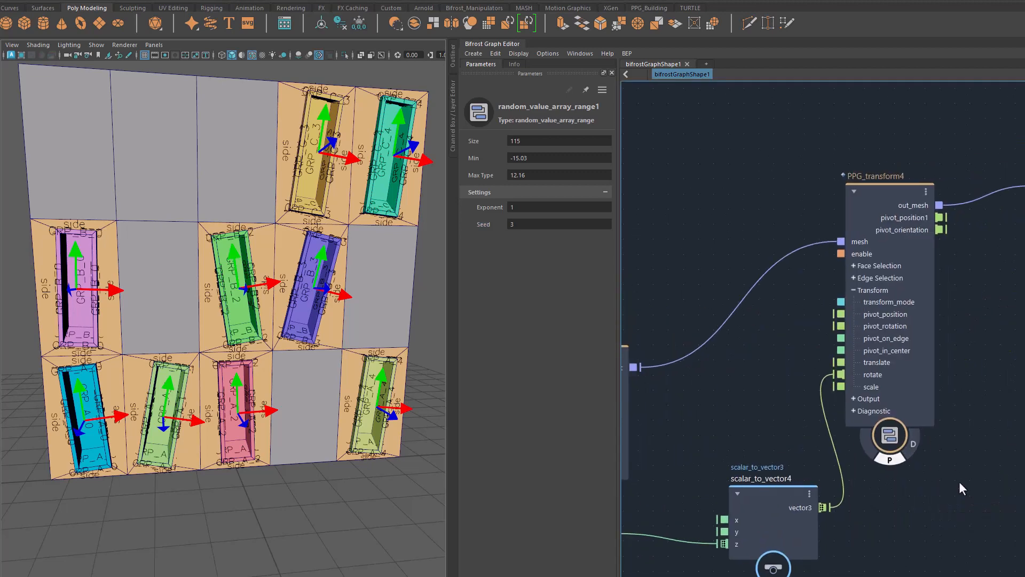
alt+middle_drag(1009, 384, 870, 401)
click(940, 164)
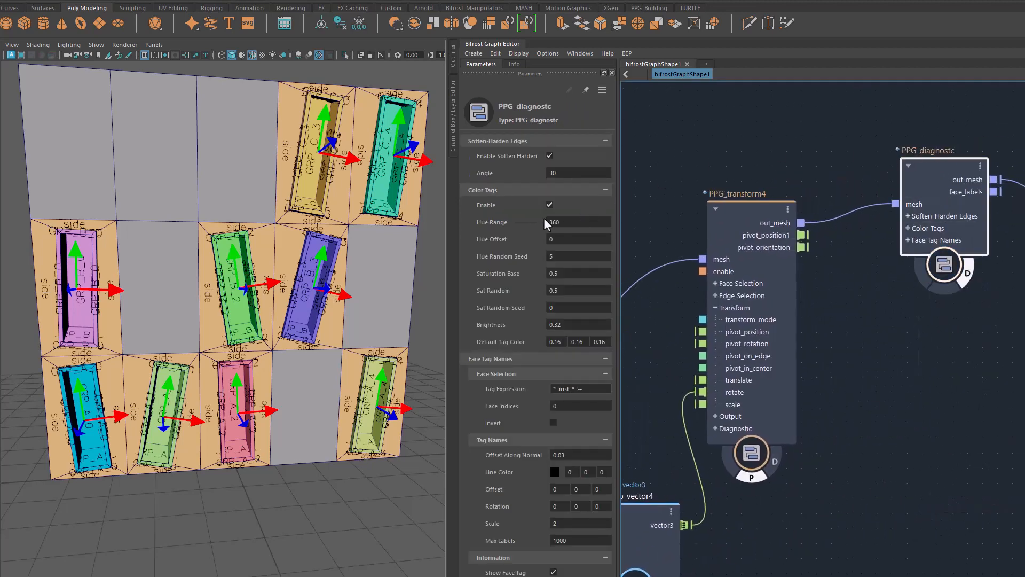
click(968, 279)
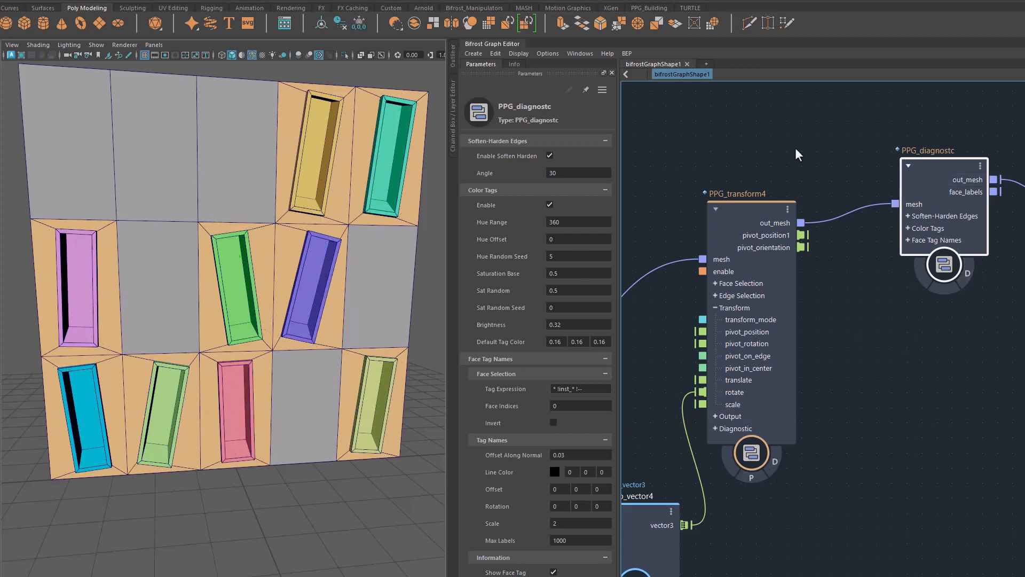
click(551, 204)
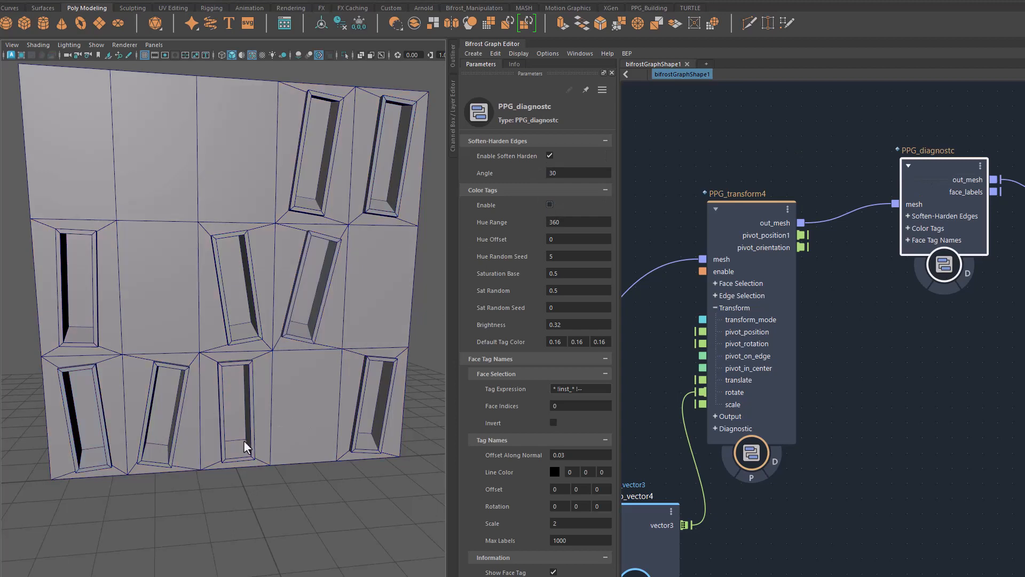
mouse_move(243, 440)
alt+mouse_down()
mouse_move(279, 449)
mouse_move(216, 440)
mouse_move(244, 440)
alt+mouse_up()
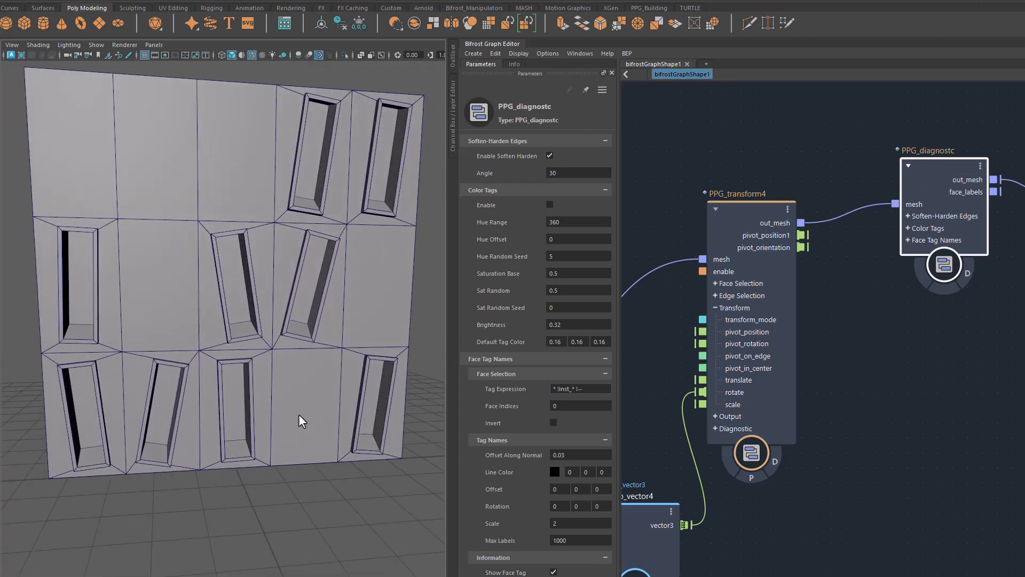
alt+drag(349, 430, 351, 392)
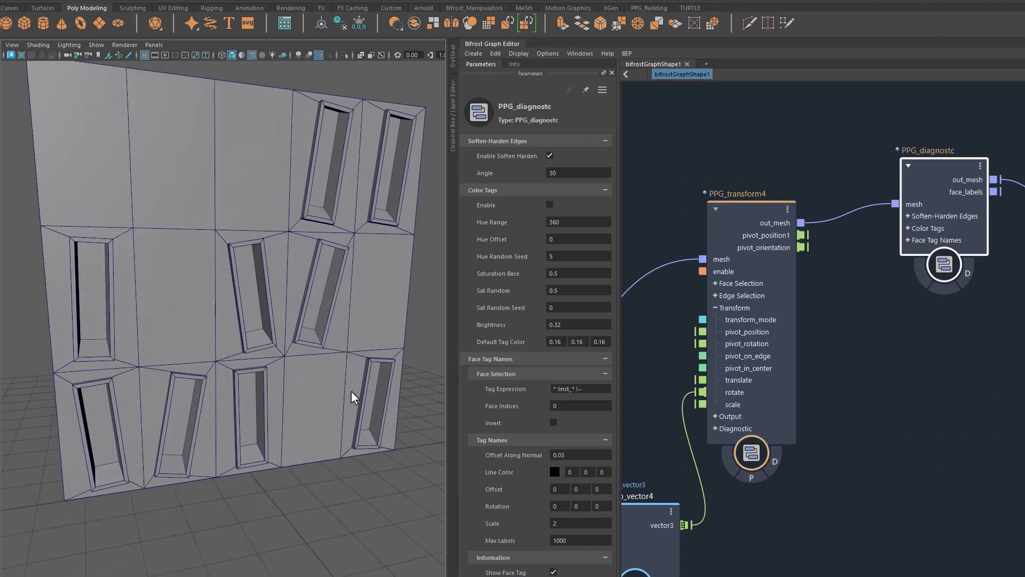
Shift cluster_values3 slightly closer to pattern_rename4 and raise pattern_rename4 clear of random_value_array_range1.
alt+middle_drag(866, 405, 1024, 415)
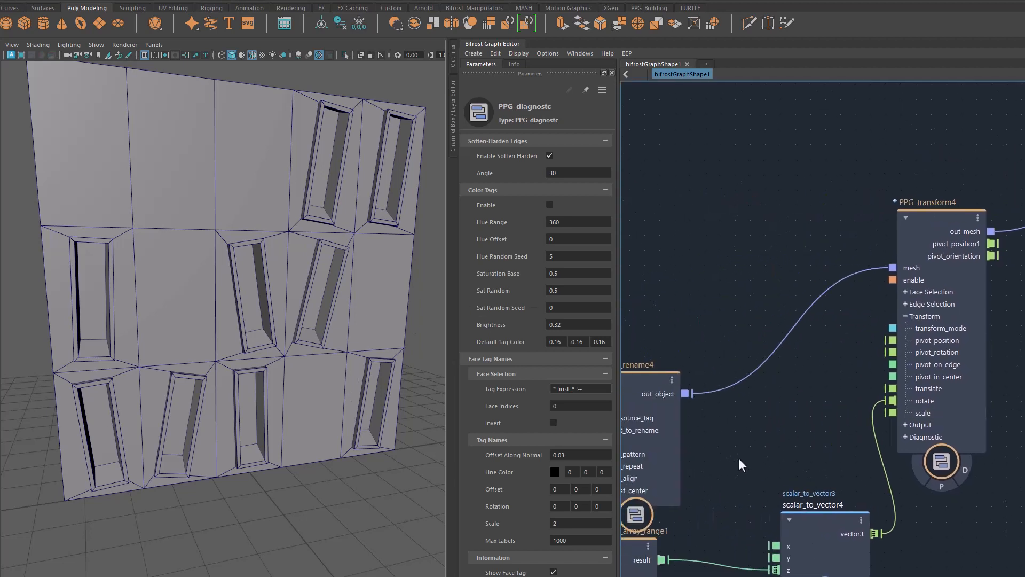
mouse_move(739, 457)
alt+middle_down()
mouse_move(862, 378)
mouse_move(1024, 382)
alt+middle_up()
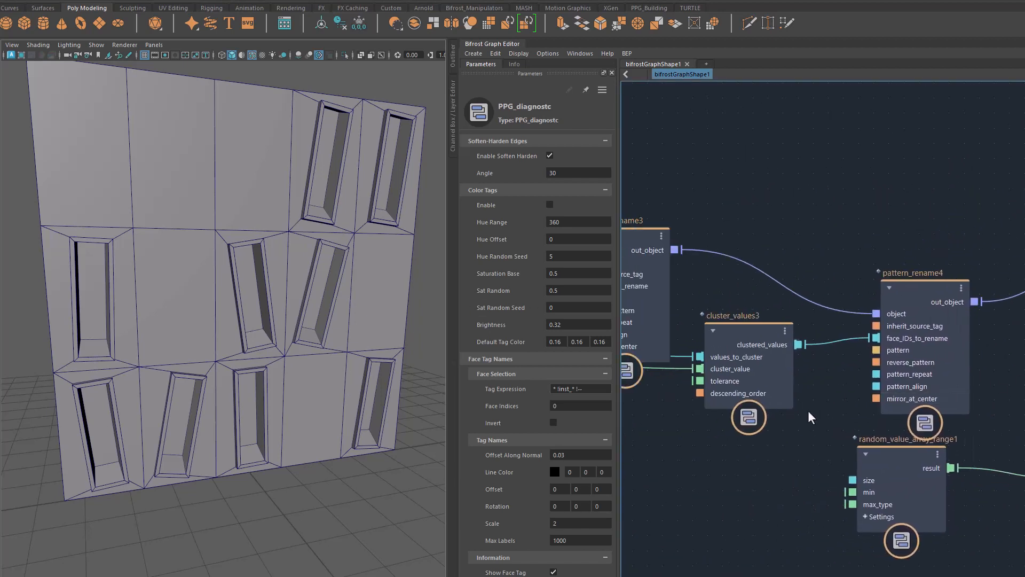
alt+middle_drag(808, 410, 822, 408)
drag(748, 328, 763, 335)
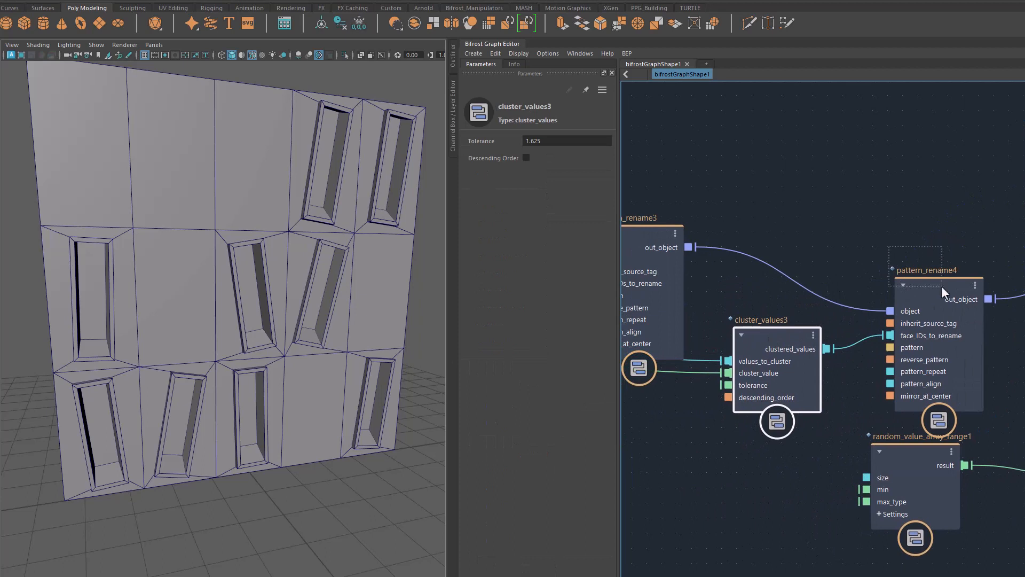
click(961, 360)
alt+middle_drag(994, 386, 935, 379)
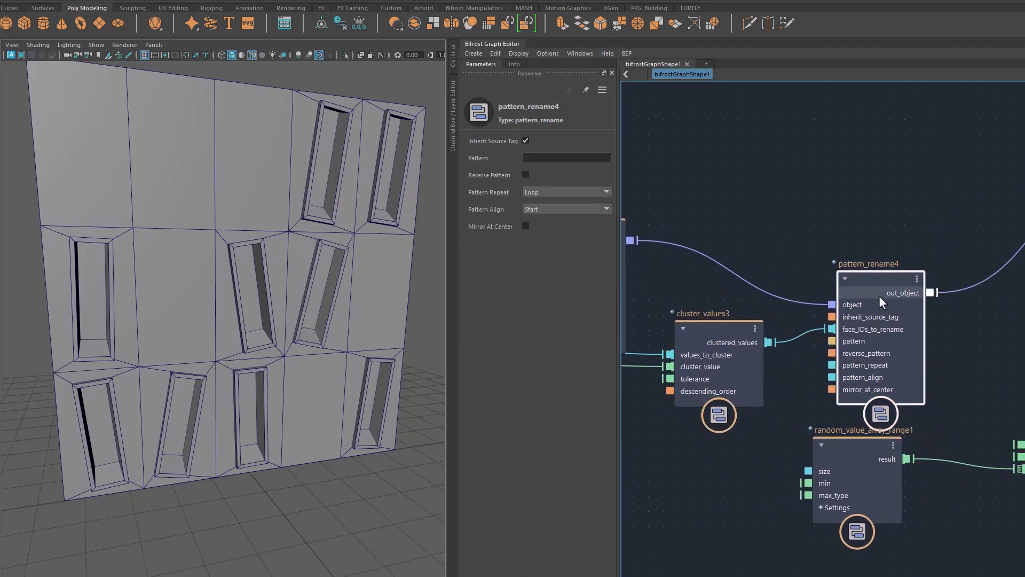
drag(878, 292, 854, 261)
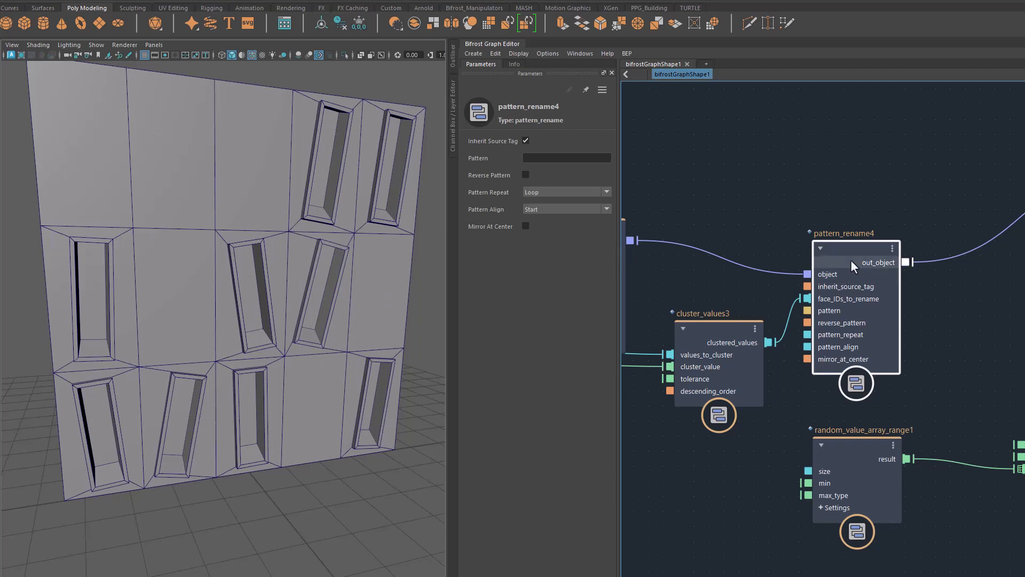
Move the scalar_to_vector4 node farther away from PPG_transform4 and slightly higher in the graph.
alt+middle_drag(951, 420, 798, 434)
alt+middle_drag(917, 308, 765, 340)
drag(748, 494, 681, 467)
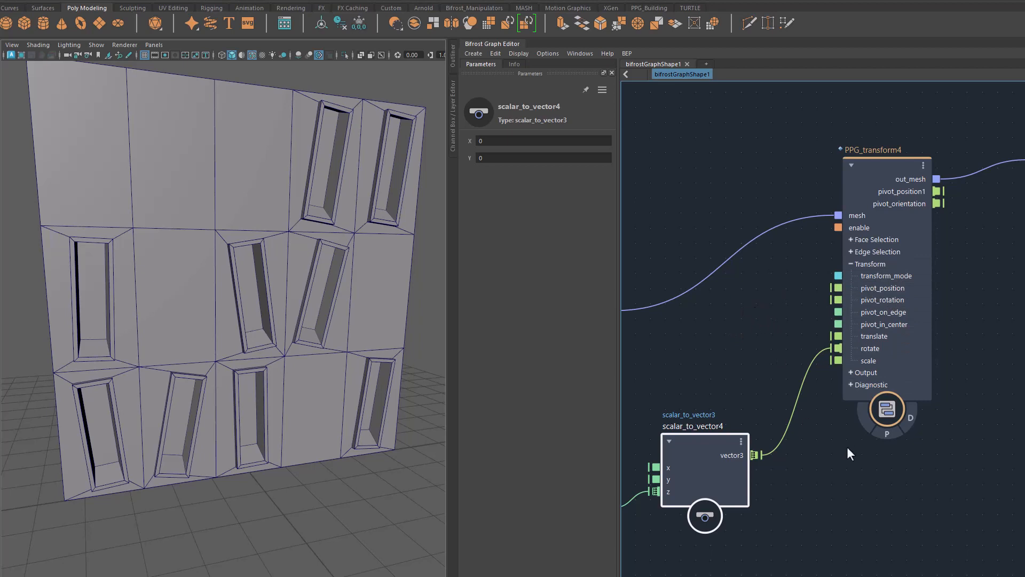
alt+middle_drag(884, 462, 844, 469)
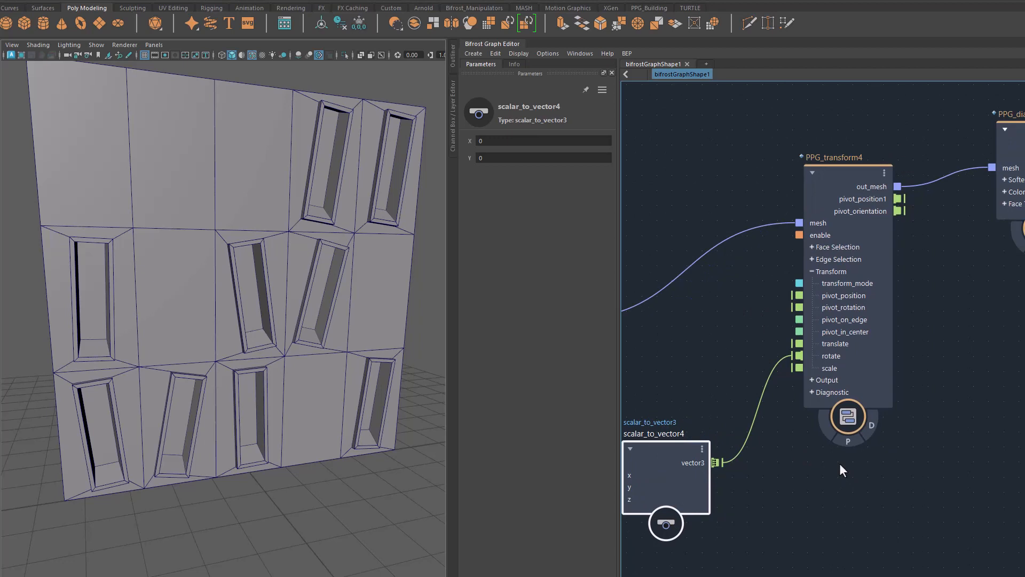